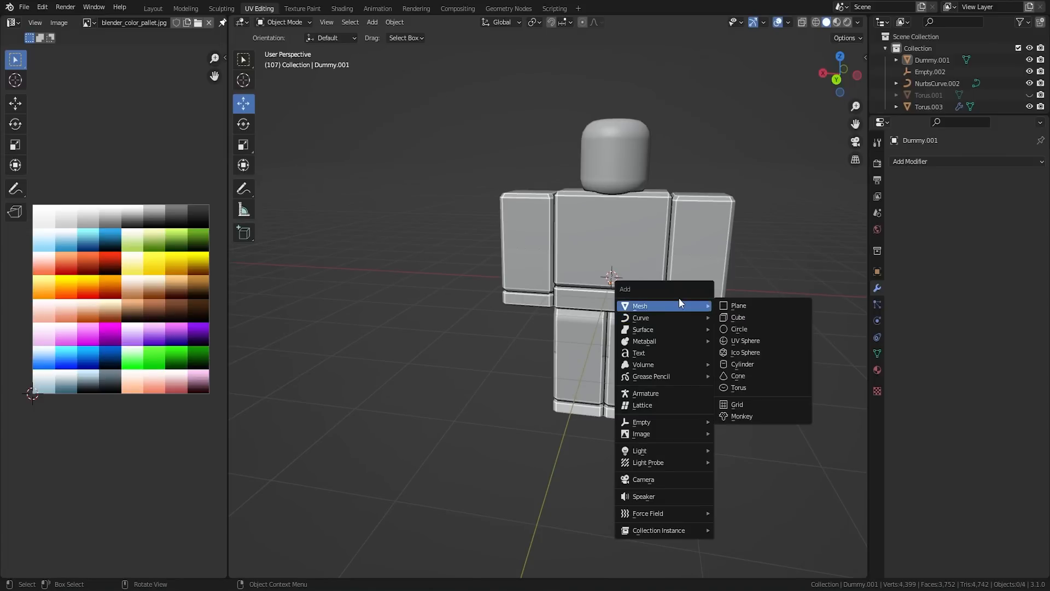
Add a UV sphere and move it up over the dummy's head
click(747, 353)
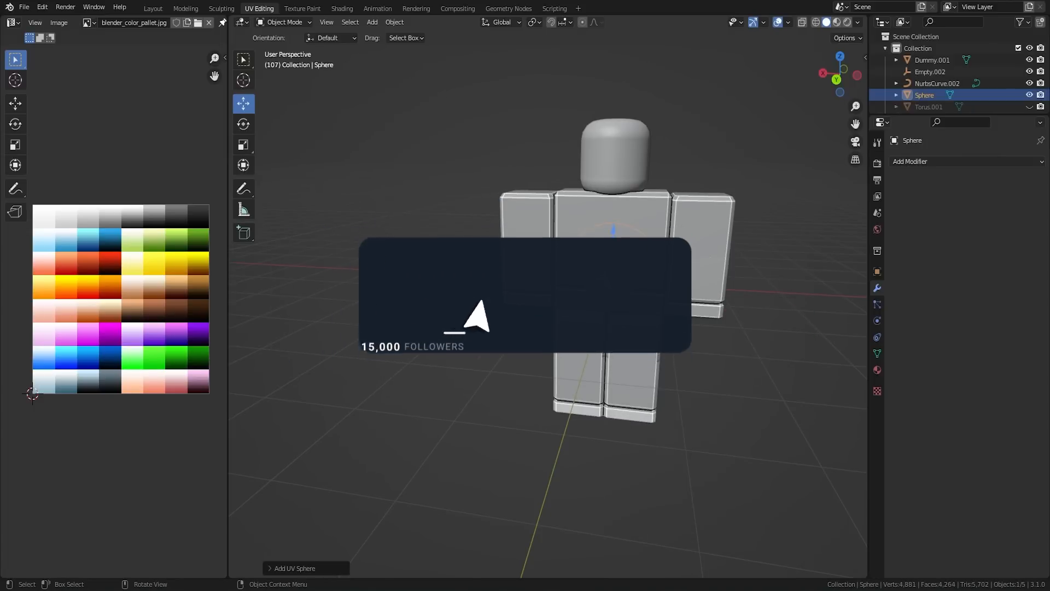
key(g)
click(645, 144)
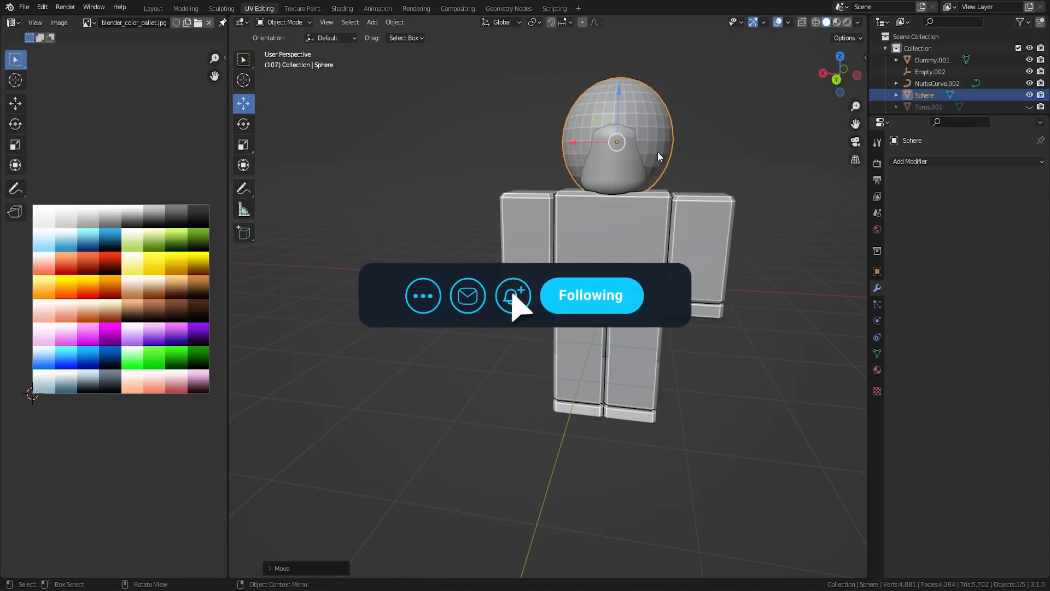
Stretch the sphere along the X axis and shrink it uniformly until it is smaller than the head
key(s)
key(x)
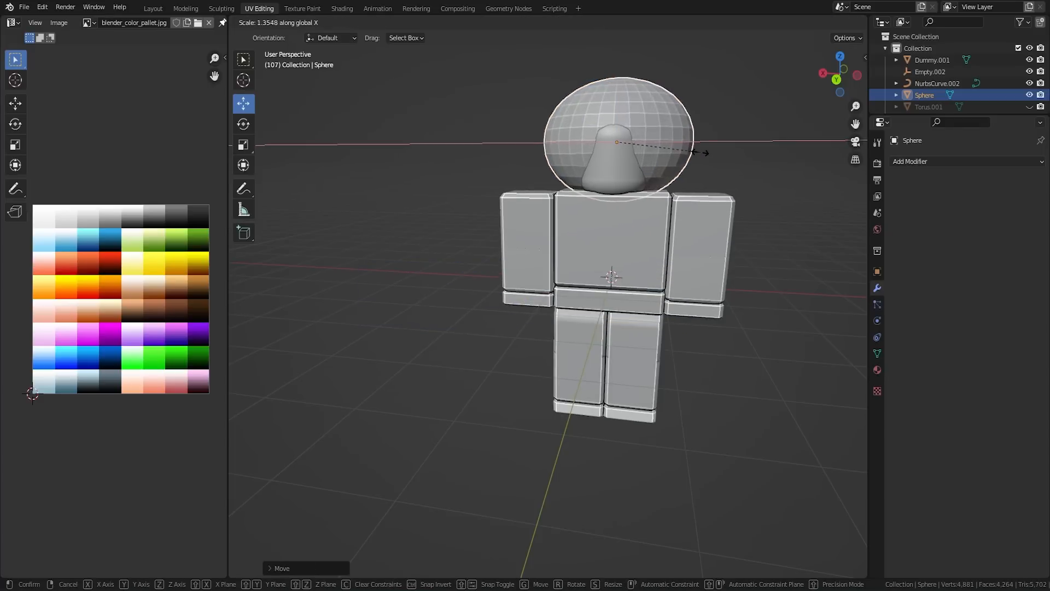
click(713, 152)
key(s)
click(671, 143)
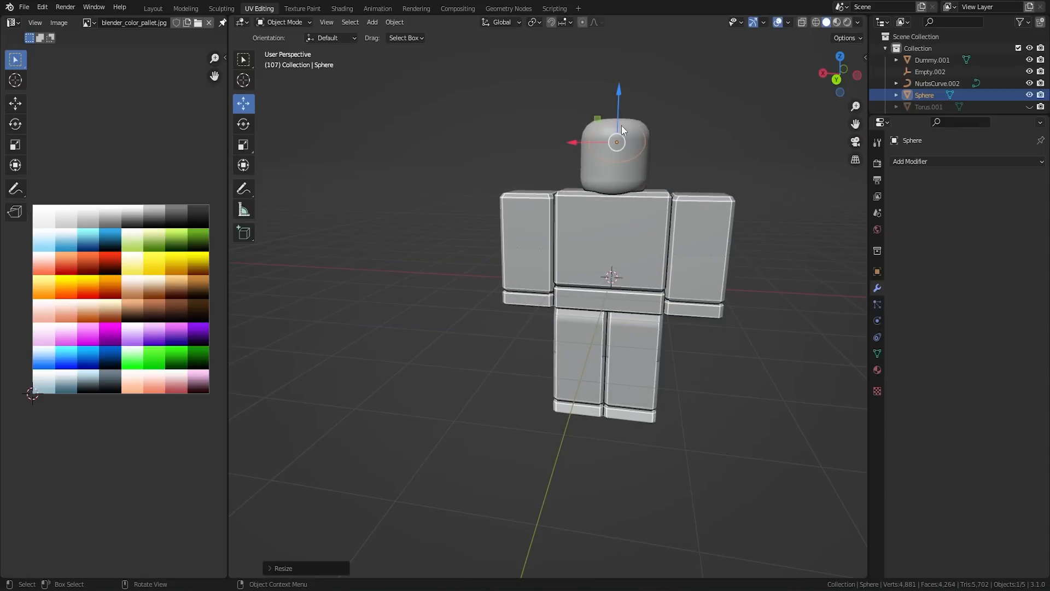
Move the sphere along X to the side of the head and line it up with the head's depth in top view
key(g)
click(596, 150)
key(g)
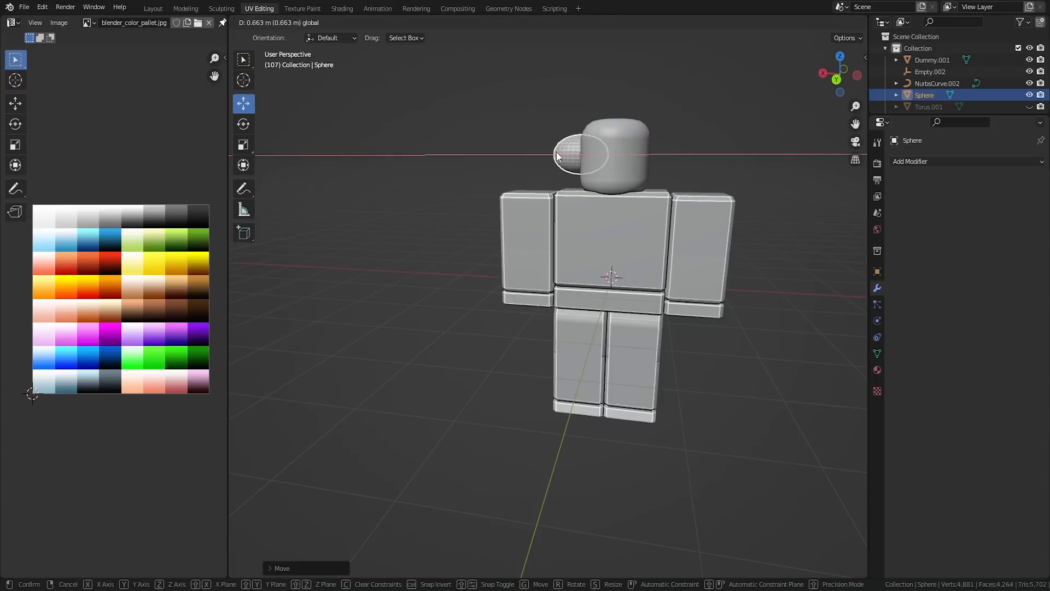
click(557, 152)
middle_drag(556, 152, 625, 234)
scroll(625, 234, up, 2)
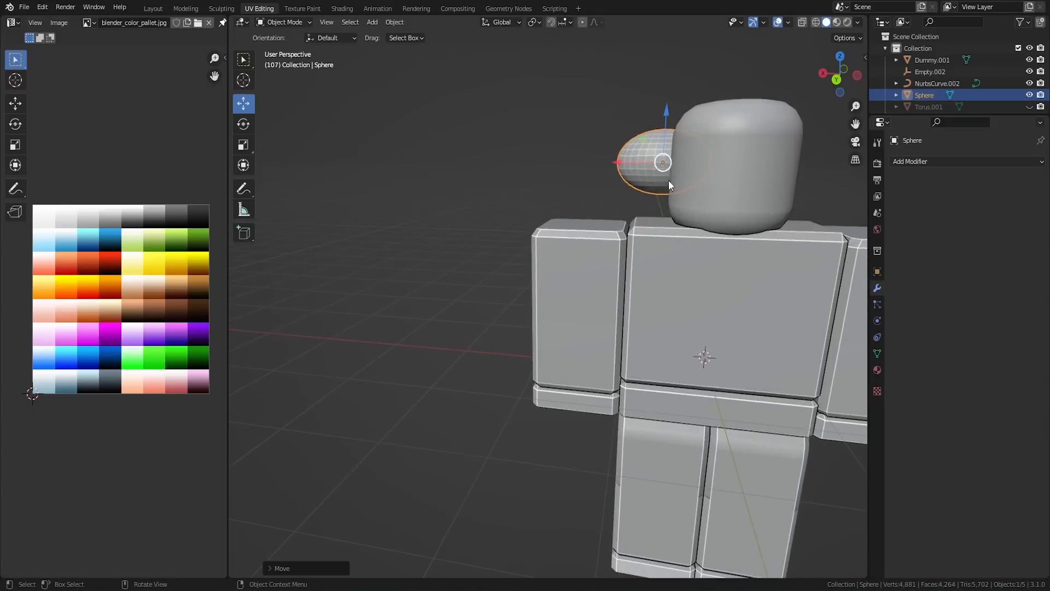
key(KP_7)
key(g)
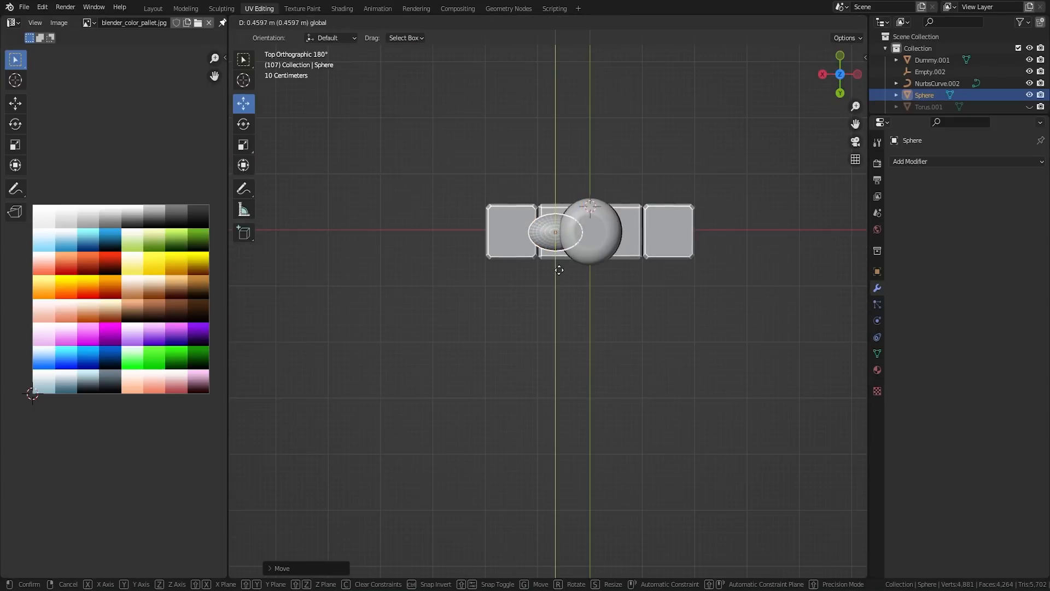
click(556, 247)
Flatten the sphere along Z and centre it on the side of the head in the right side view
key(ctrl+KP_1)
key(s)
key(z)
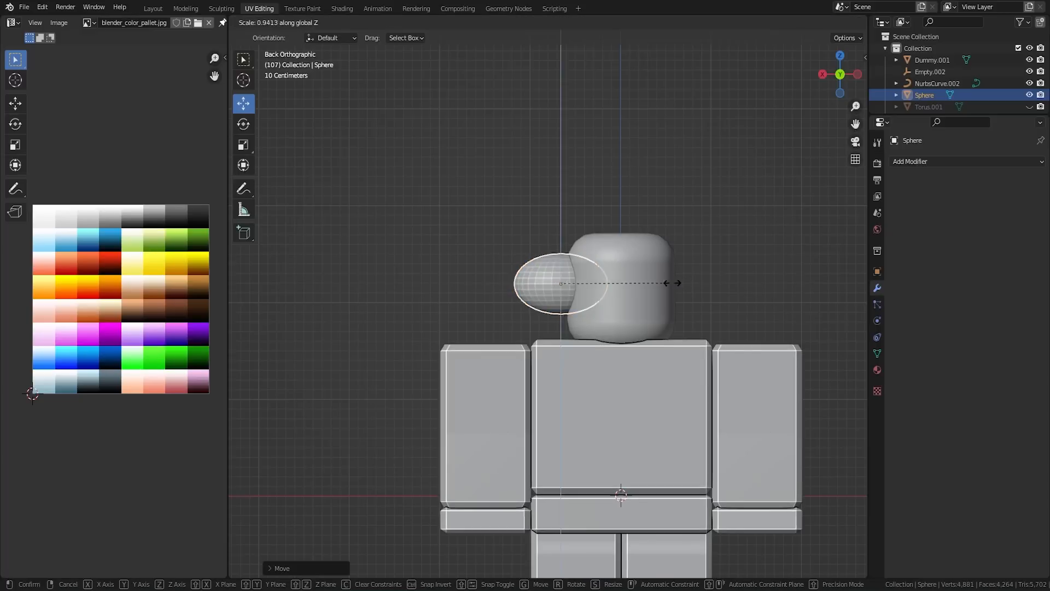
click(645, 278)
key(KP_3)
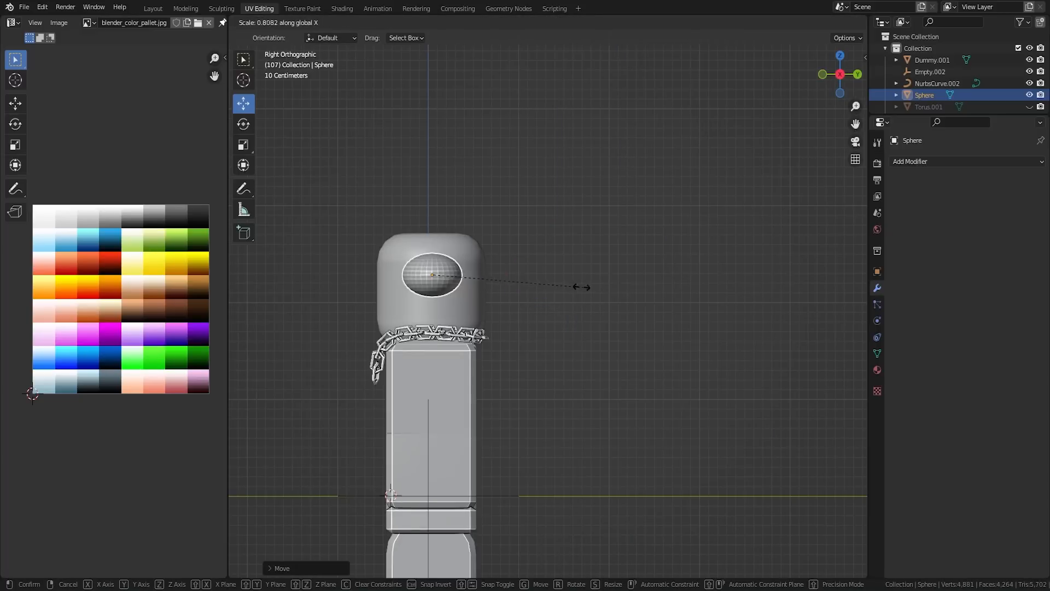
key(g)
click(567, 283)
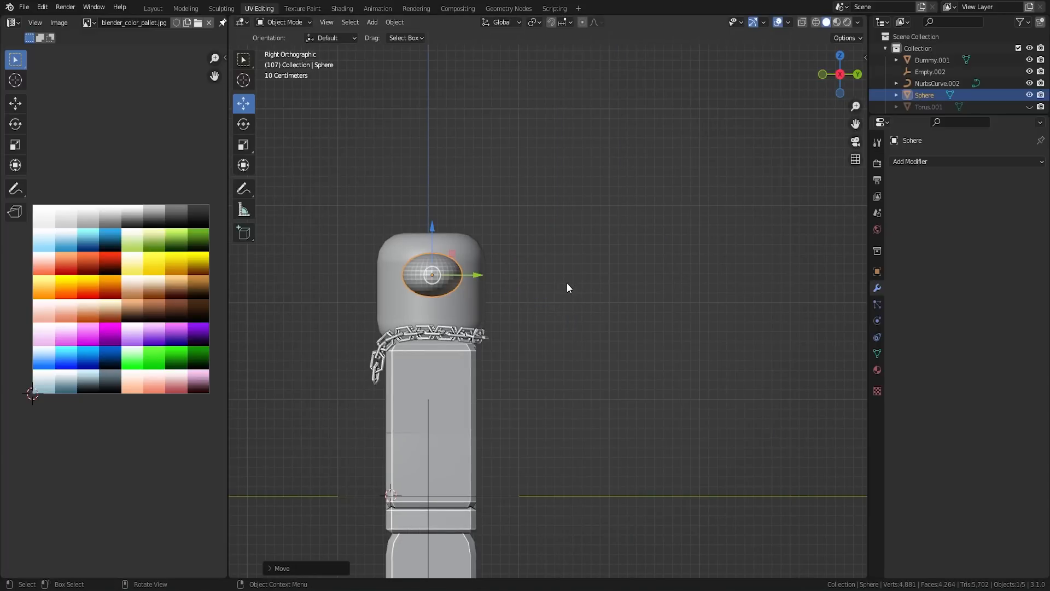
middle_drag(567, 284, 532, 255)
Roughen the sphere in edit mode by scaling a few vertices with proportional editing set to Random falloff and a reduced influence size
key(Tab)
scroll(531, 255, up, 3)
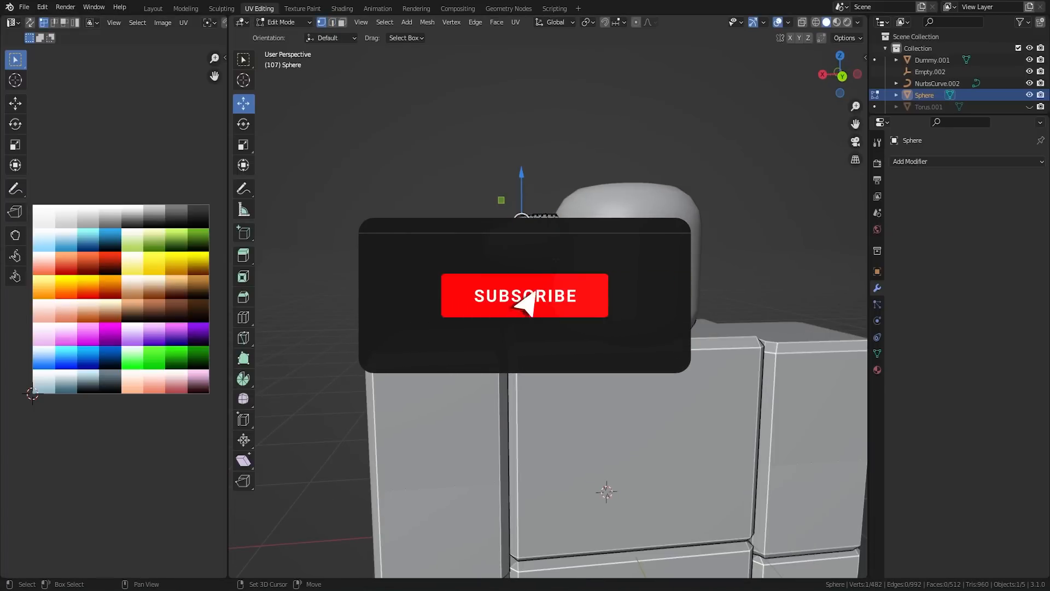
middle_drag(532, 255, 514, 247)
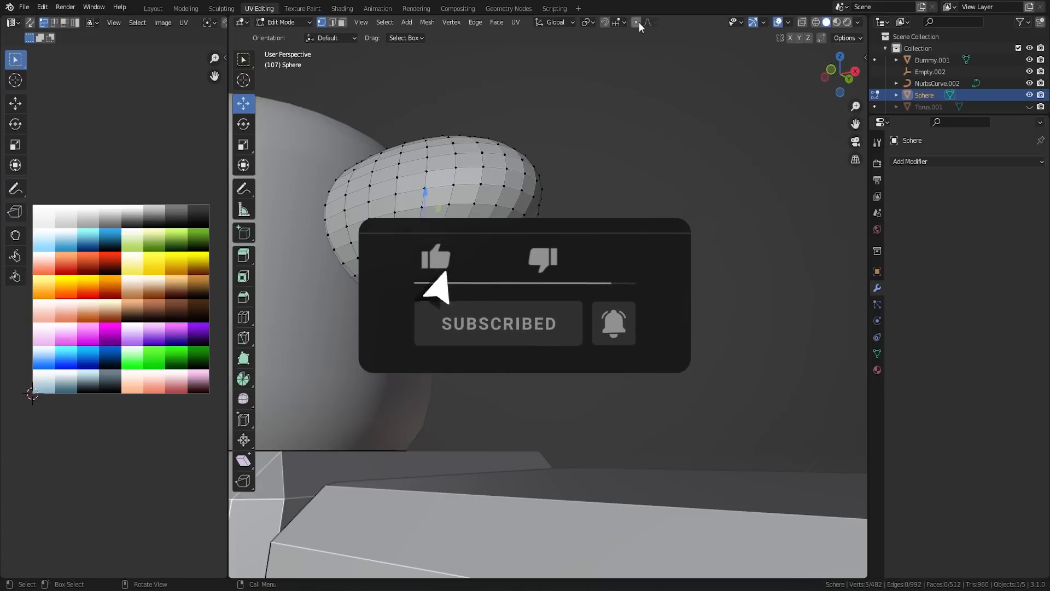
click(636, 22)
click(651, 22)
click(626, 157)
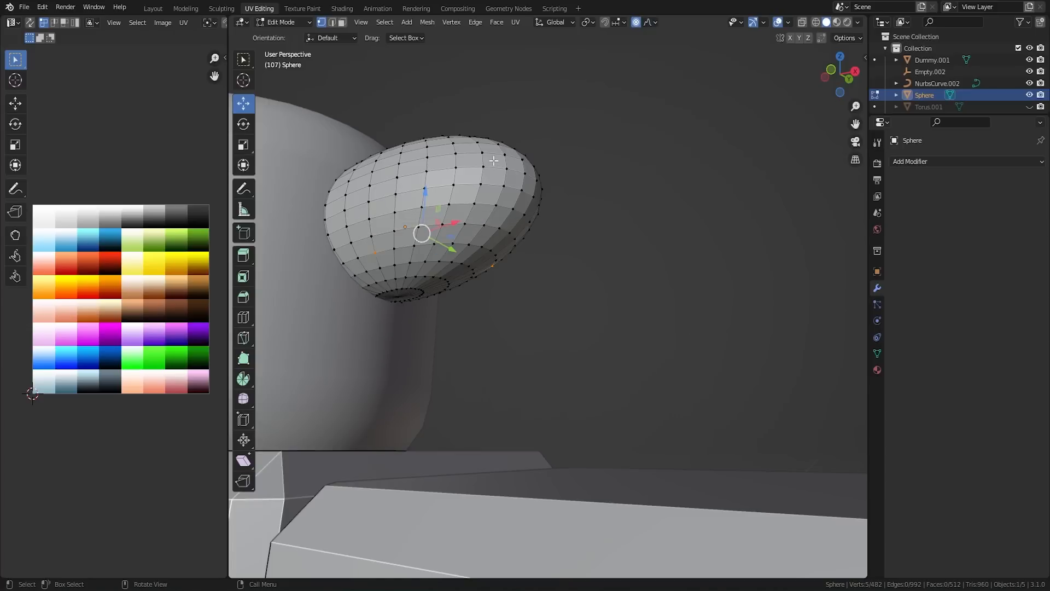
key(s)
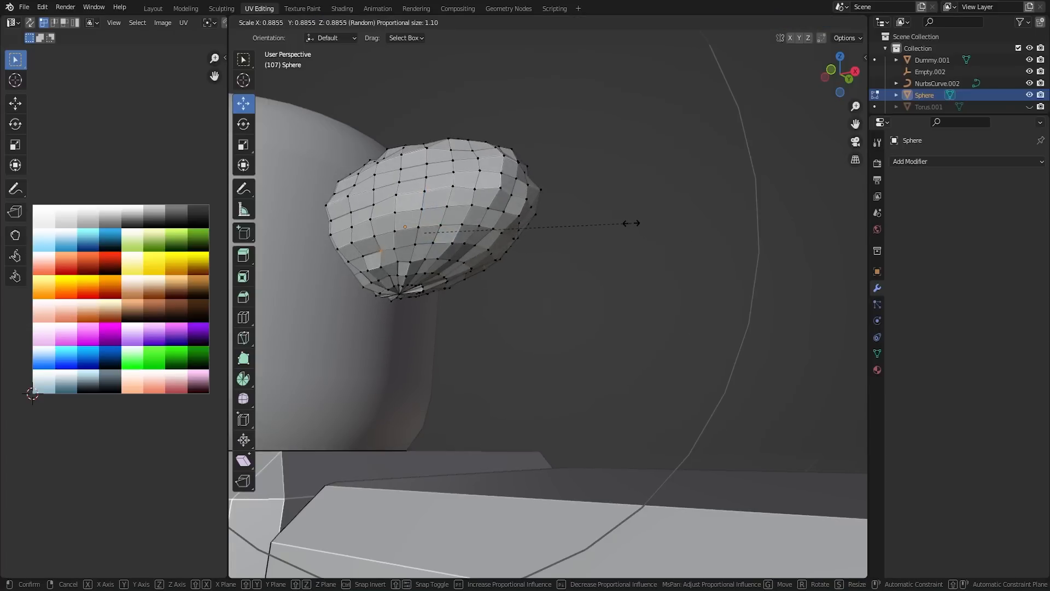
scroll(624, 219, up, 3)
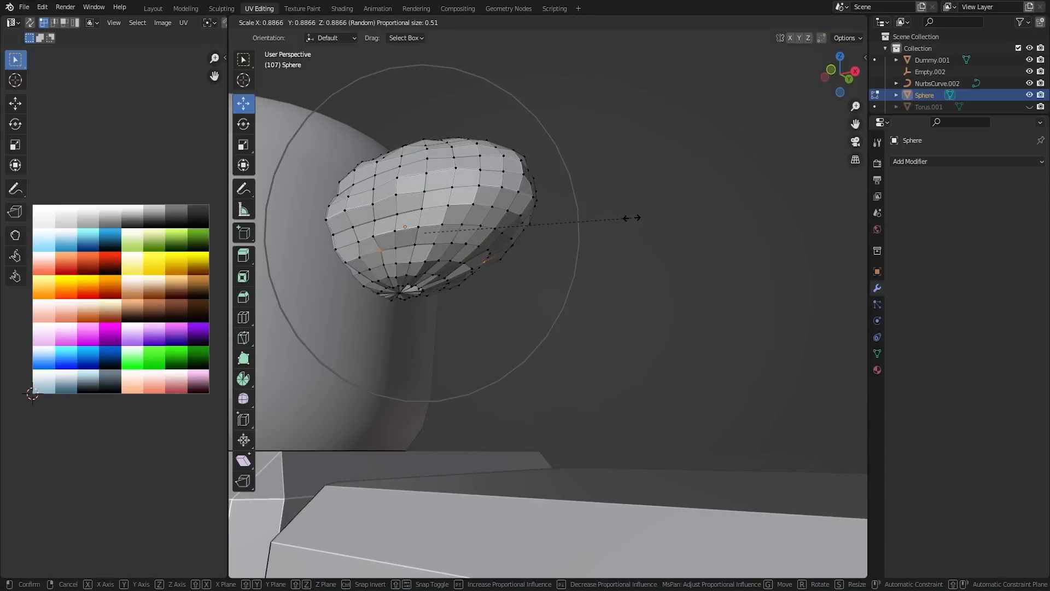
scroll(622, 217, up, 2)
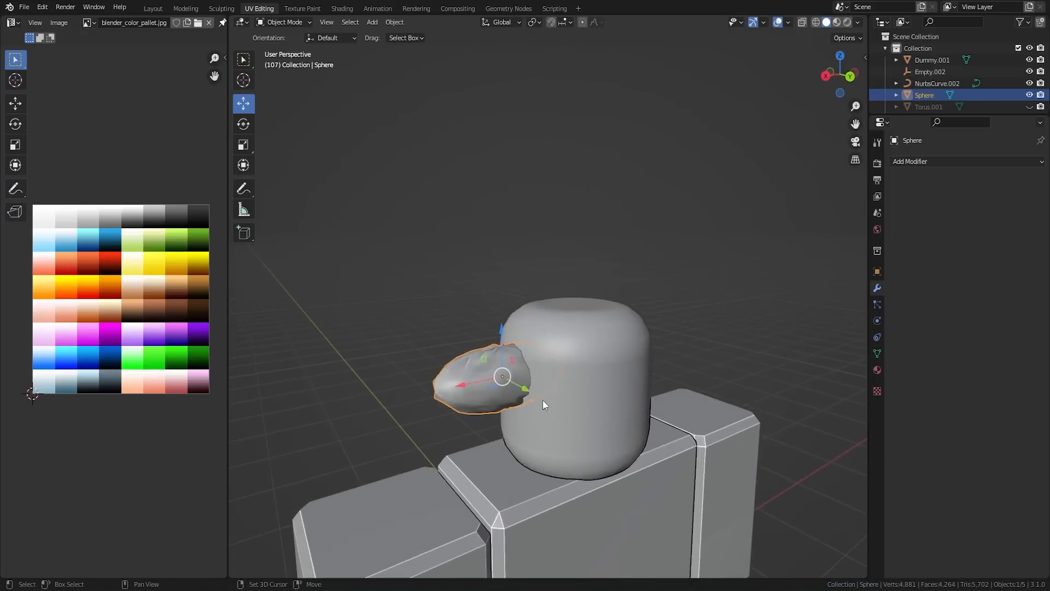
middle_drag(543, 399, 584, 359)
scroll(609, 348, up, 4)
click(664, 380)
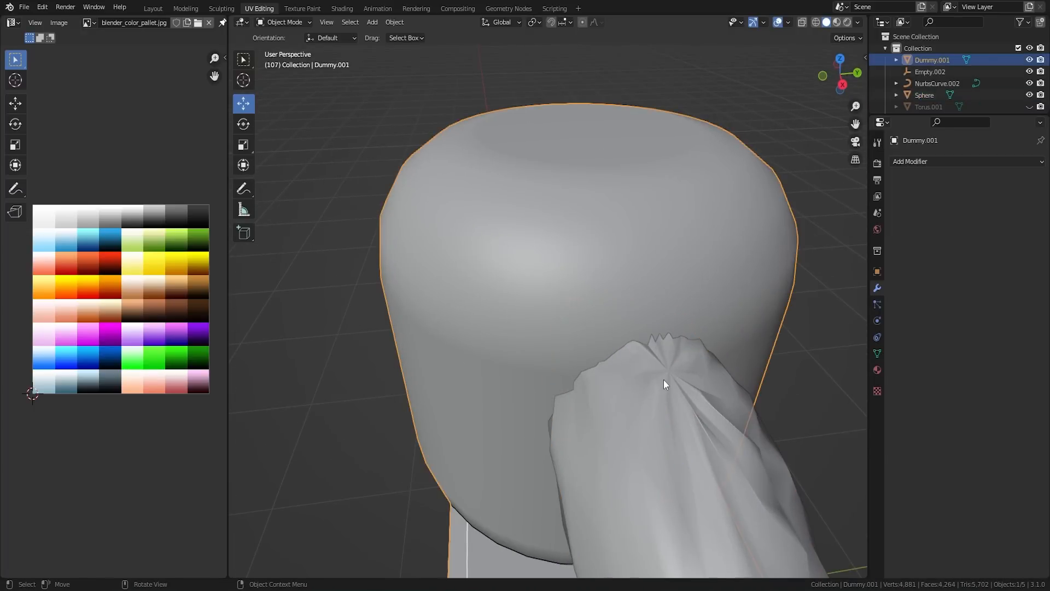
click(684, 382)
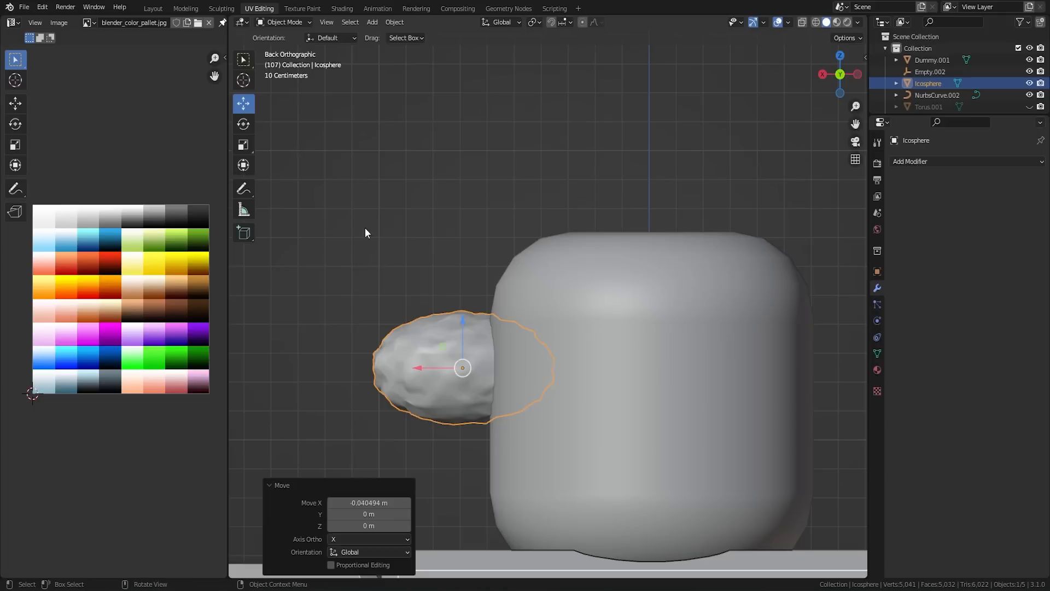
Raise the lumpy icosphere about 0.55 m along Z and box-select its head-side half in edit mode
click(433, 263)
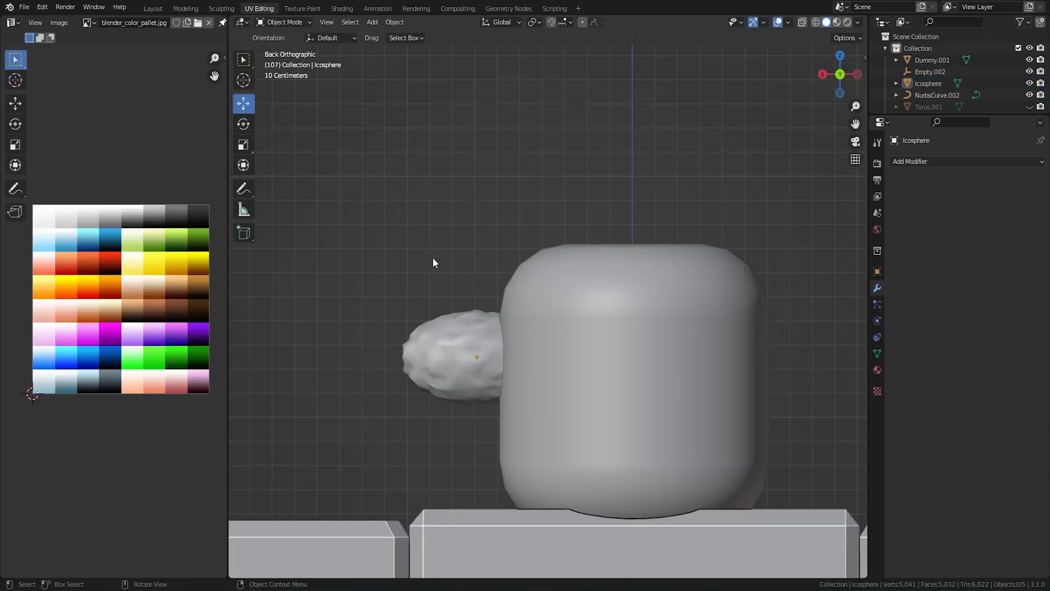
click(460, 339)
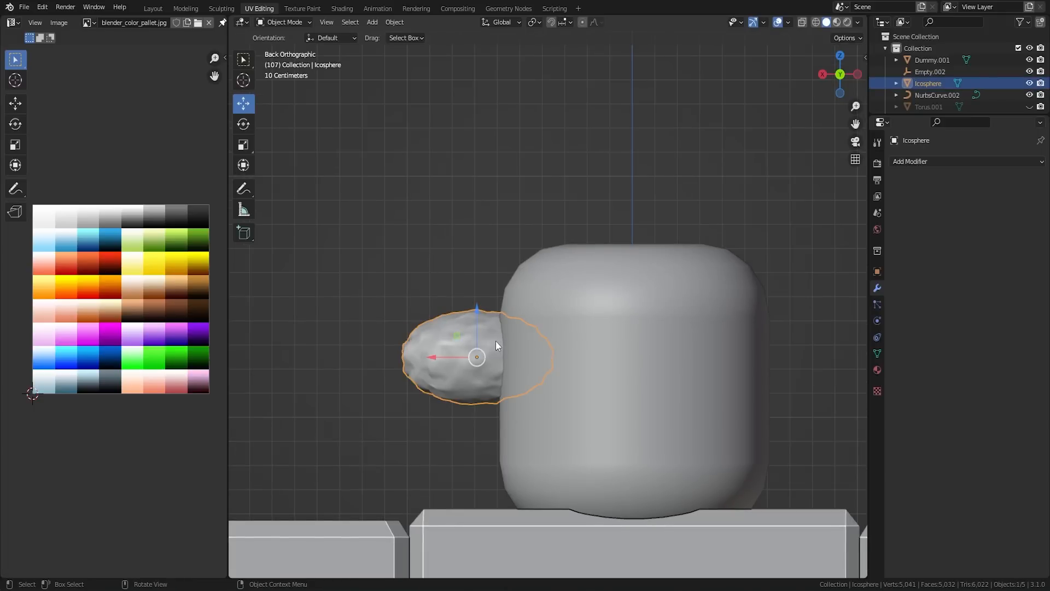
key(g)
key(z)
click(533, 214)
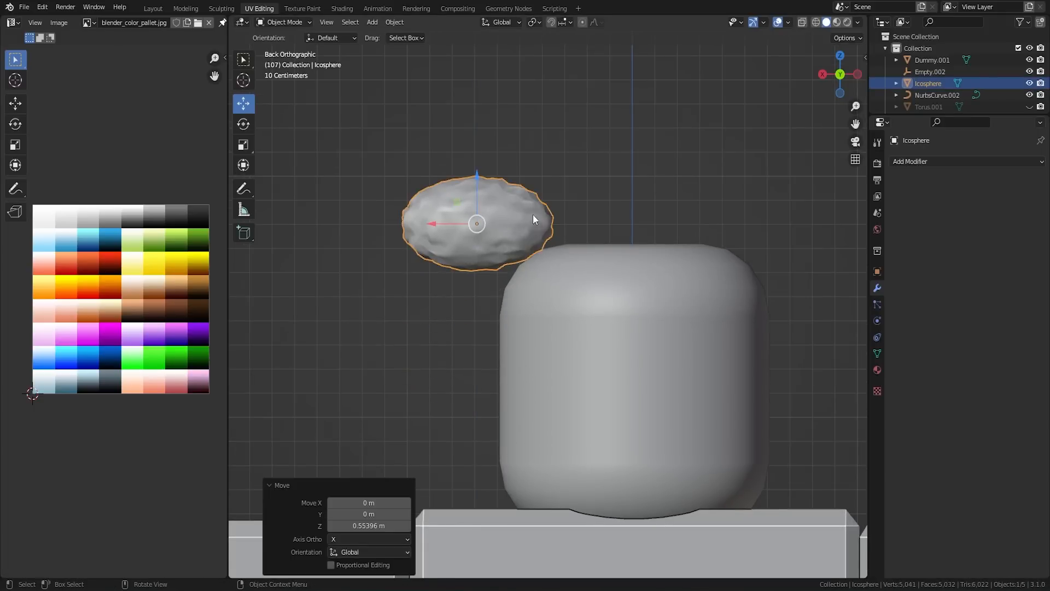
scroll(525, 212, up, 3)
key(grave)
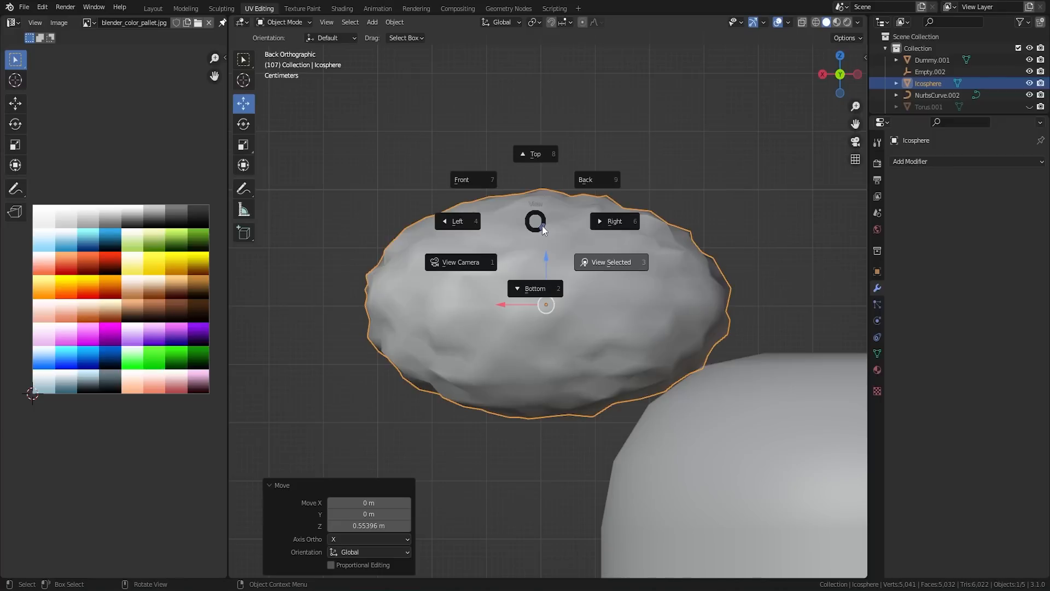
key(Tab)
drag(597, 139, 820, 404)
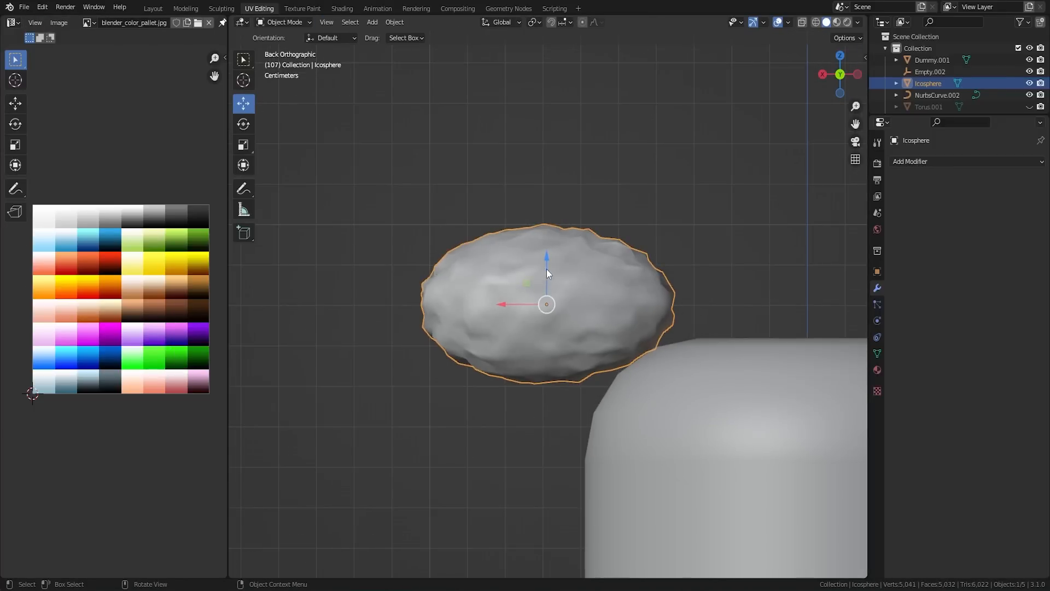
Lower the icosphere along Z by about 0.46 m and another 0.09 m, back against the side of the head
drag(549, 271, 550, 448)
scroll(551, 448, down, 5)
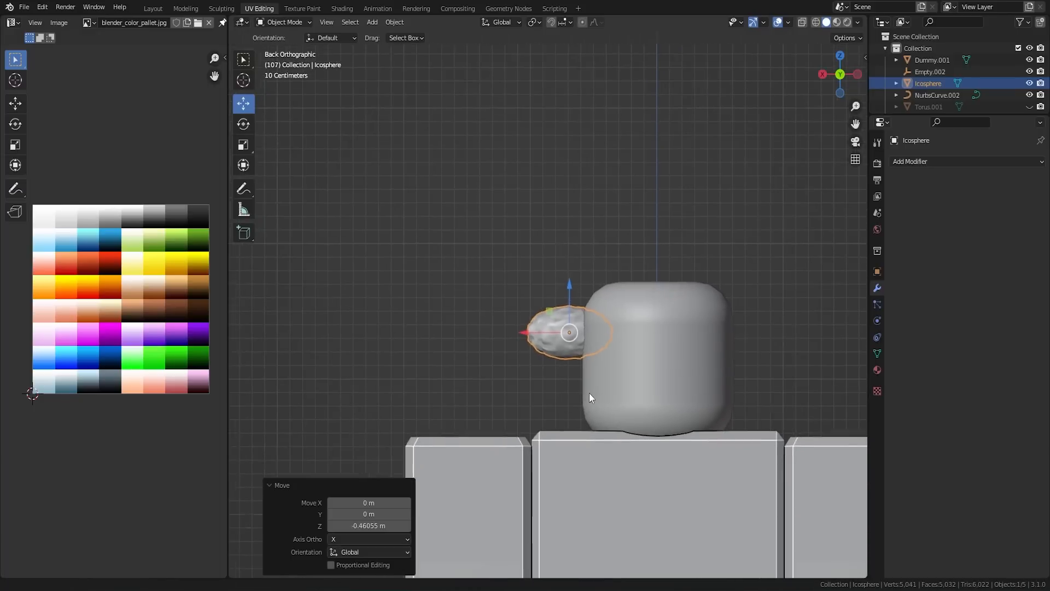
drag(568, 297, 579, 314)
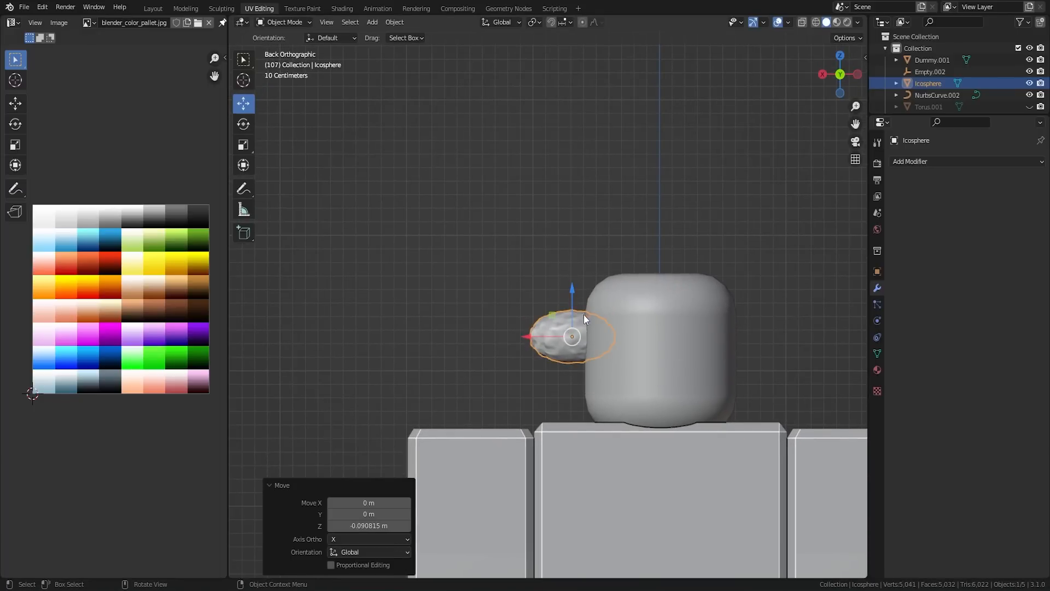
Duplicate the icosphere in place, rotate the copy 90 degrees, and move it about 0.34 m outward along X
key(shift+d)
key(Escape)
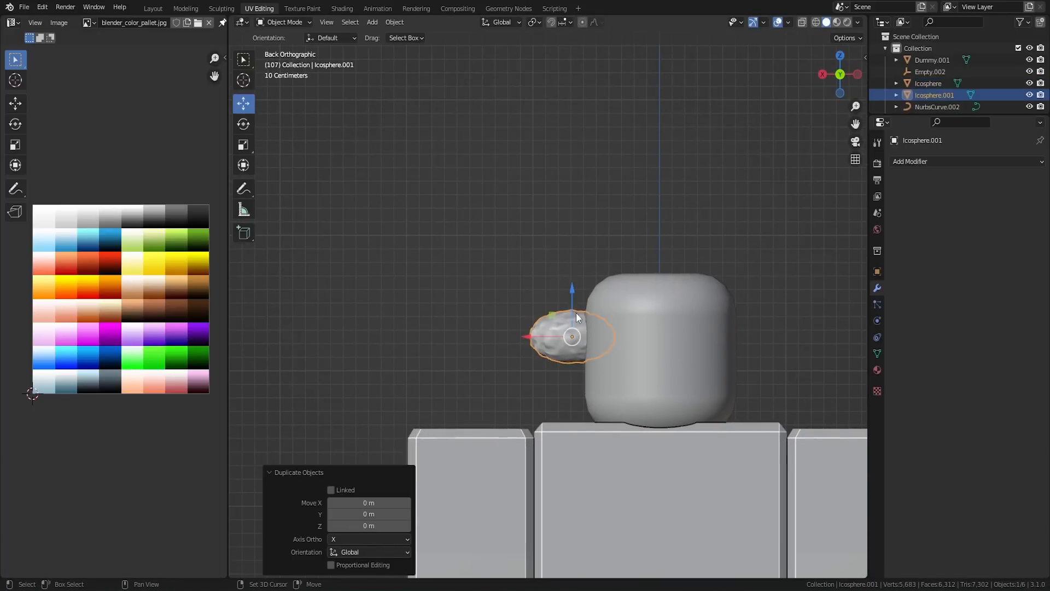
key(r)
key(9)
key(0)
key(Return)
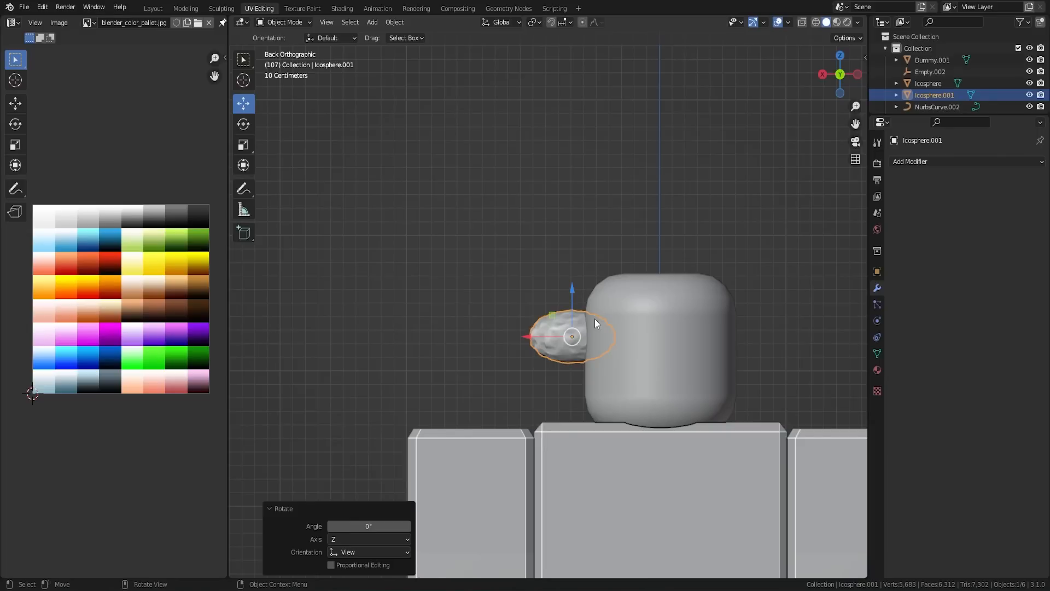
drag(545, 335, 505, 331)
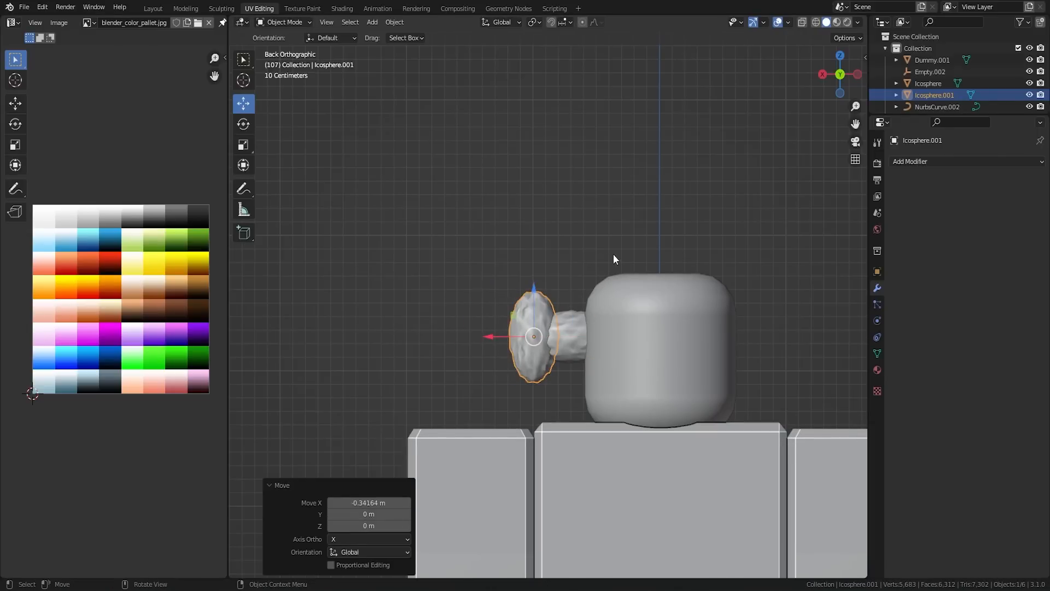
Scale the duplicate icosphere to 0.785 along X and shorten it along Z
key(s)
key(x)
click(593, 269)
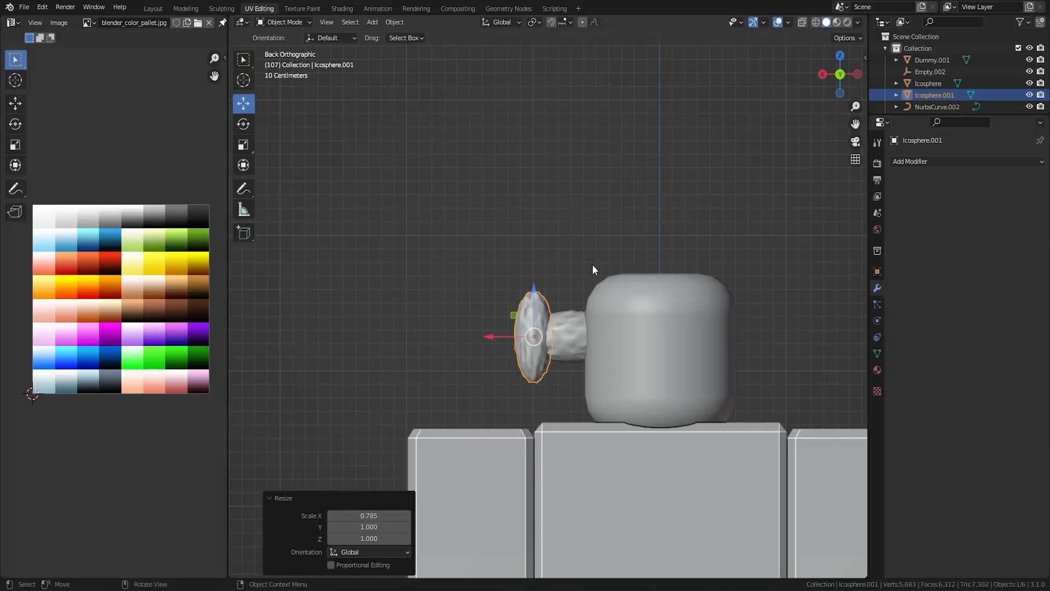
key(s)
key(z)
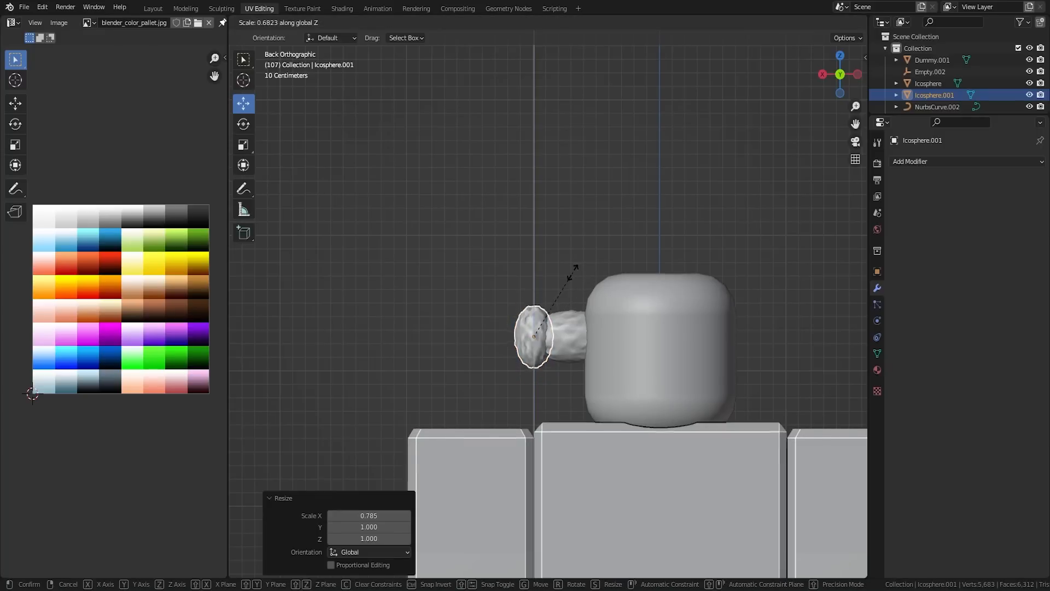
click(563, 278)
Raise the duplicate about 0.13 m along Z, tilt it, and shift it slightly along its depth
drag(532, 304, 579, 291)
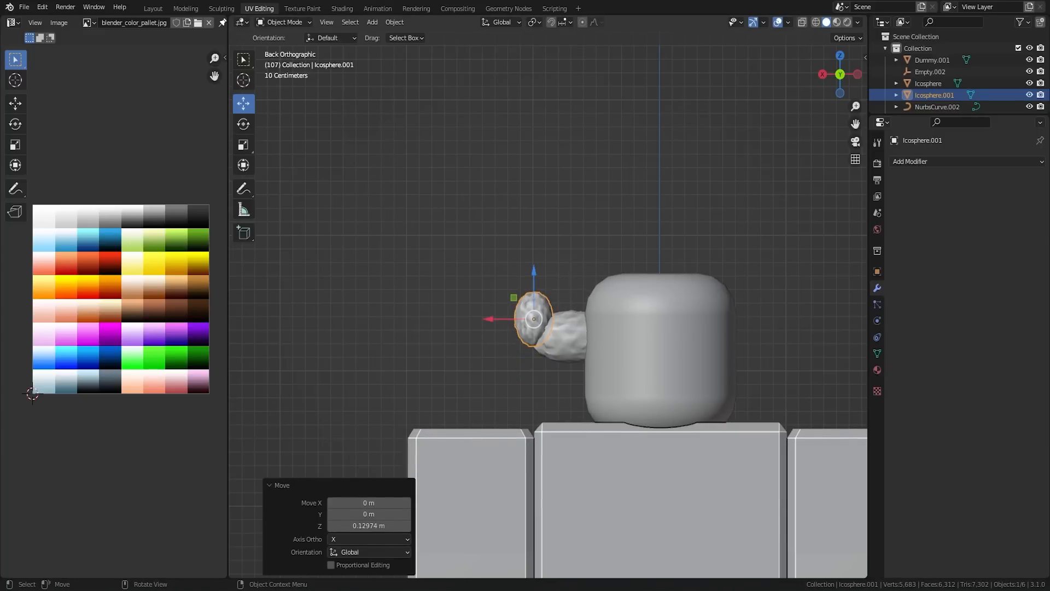
key(r)
click(567, 260)
middle_drag(586, 284, 678, 306)
drag(571, 318, 567, 318)
Rotate the duplicate in the right side view and lower it about 0.07 m along Z
alt+middle_drag(601, 274, 618, 225)
key(r)
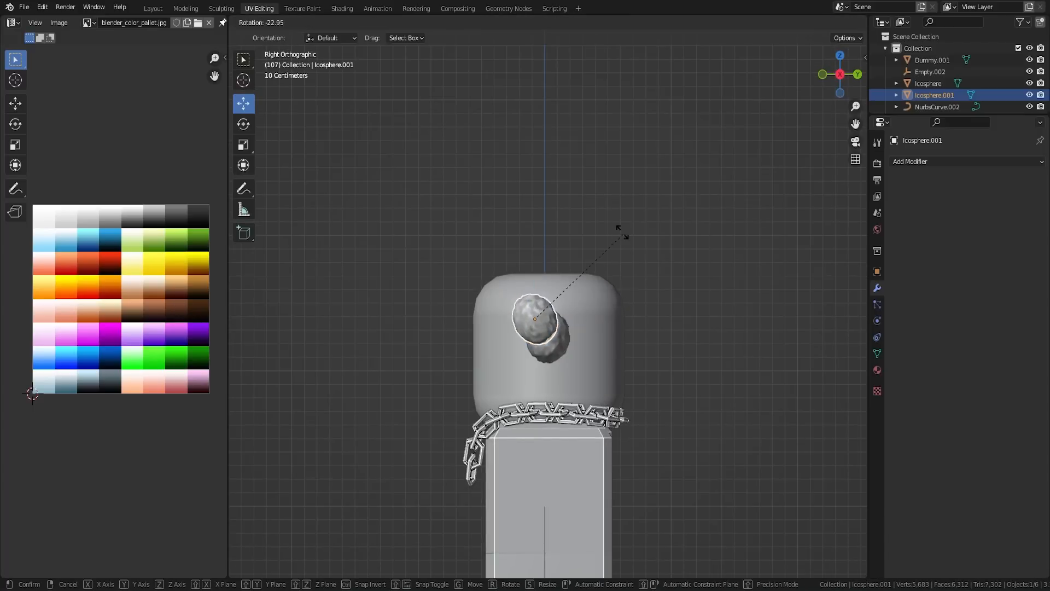
click(597, 242)
drag(533, 277, 532, 287)
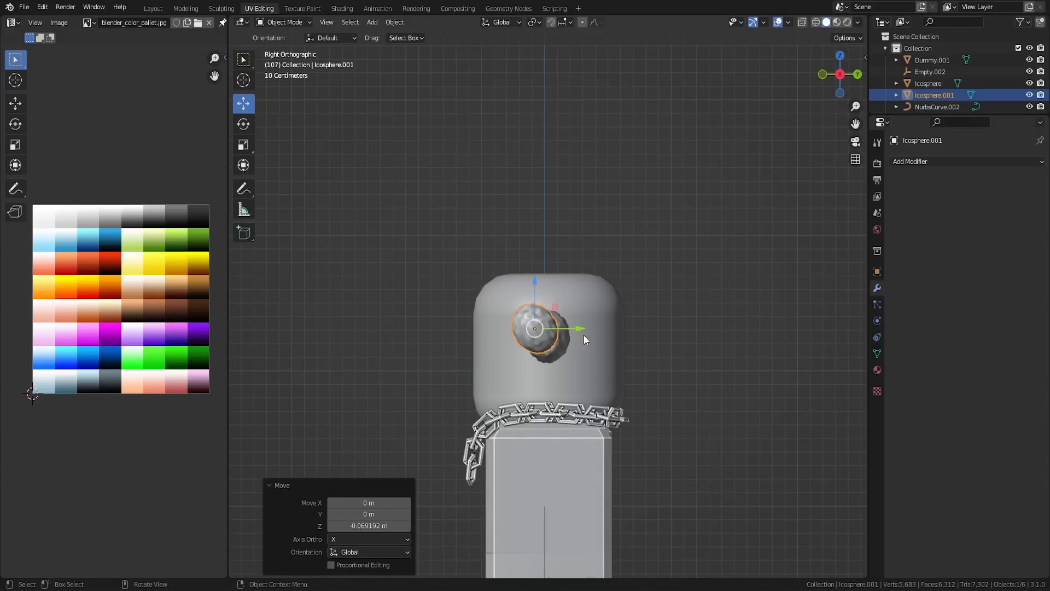
Enlarge the duplicate uniformly by about 1.5 and shift it slightly along Y to align with the first icosphere
key(s)
click(625, 335)
middle_drag(626, 336, 520, 340)
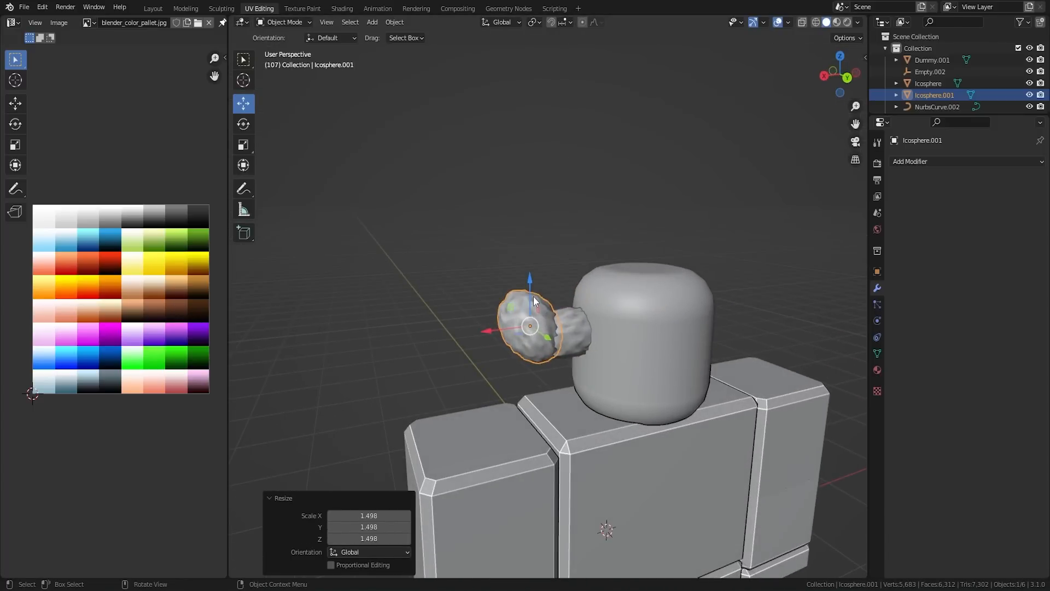
drag(543, 342, 553, 349)
middle_drag(612, 343, 585, 309)
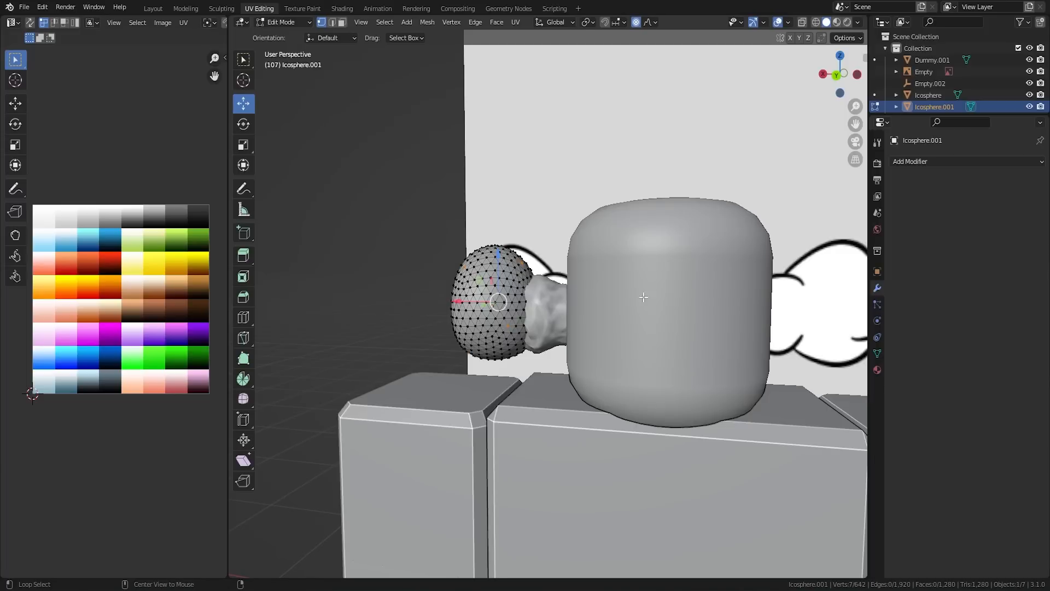
Roughen the duplicate icosphere in the back view by scaling its selected vertices to about 0.92 with random proportional falloff
key(ctrl+KP_1)
scroll(652, 317, down, 2)
scroll(653, 317, down, 1)
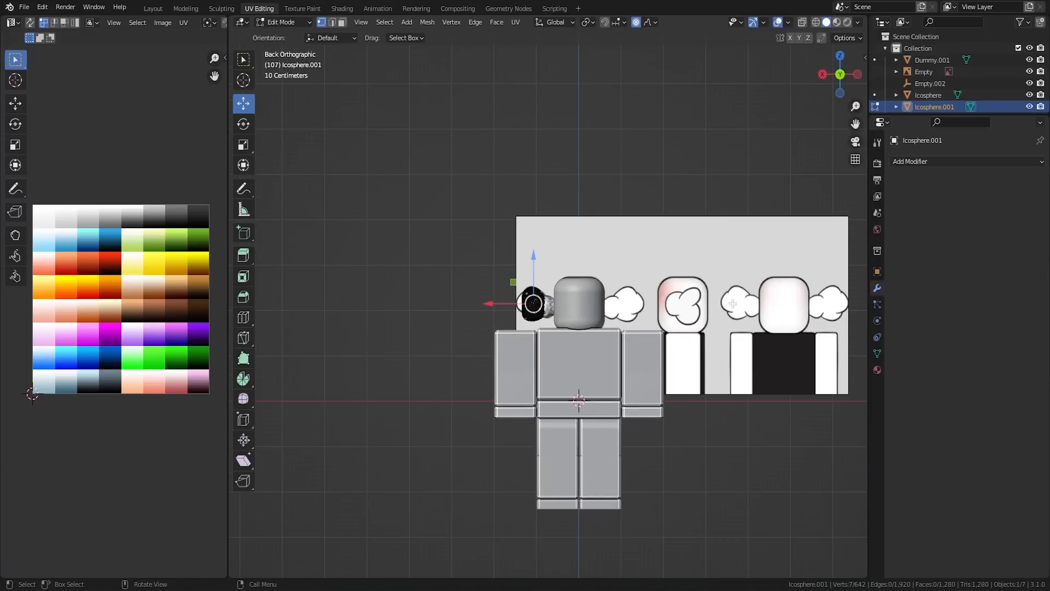
scroll(516, 310, up, 8)
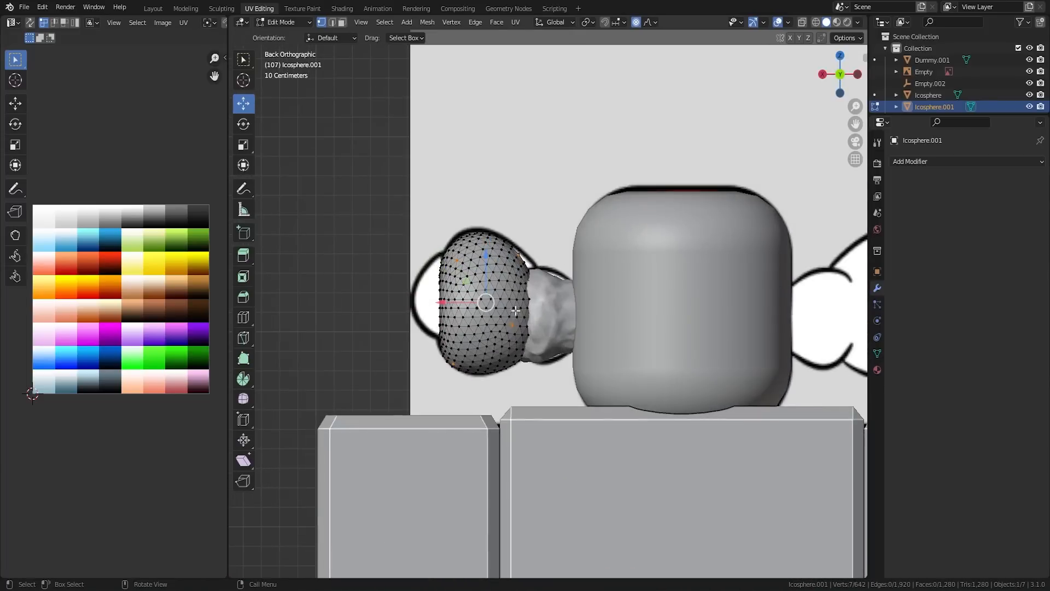
click(651, 23)
key(g)
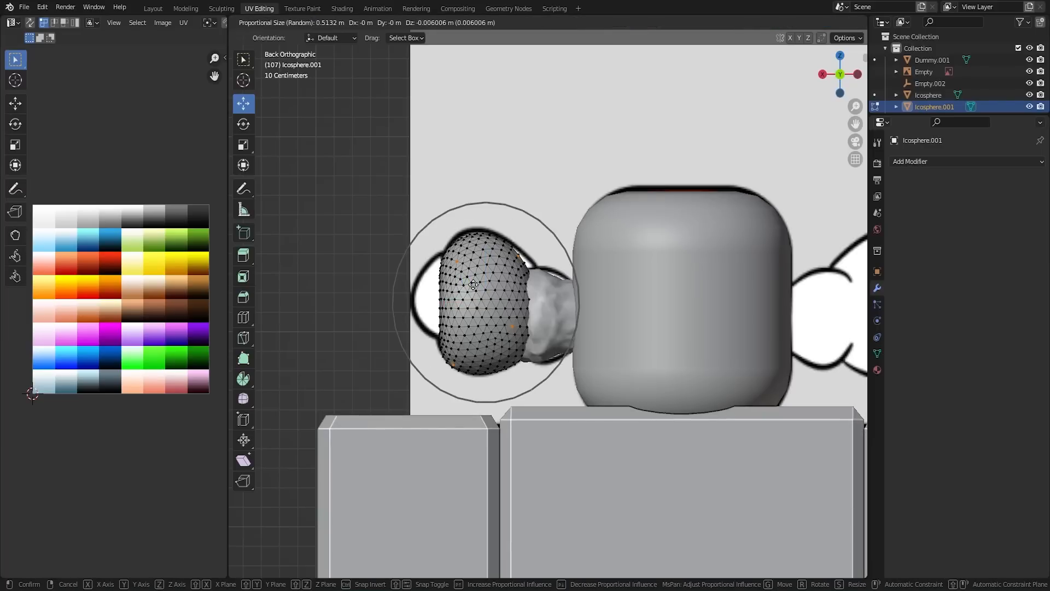
right_click(526, 293)
key(s)
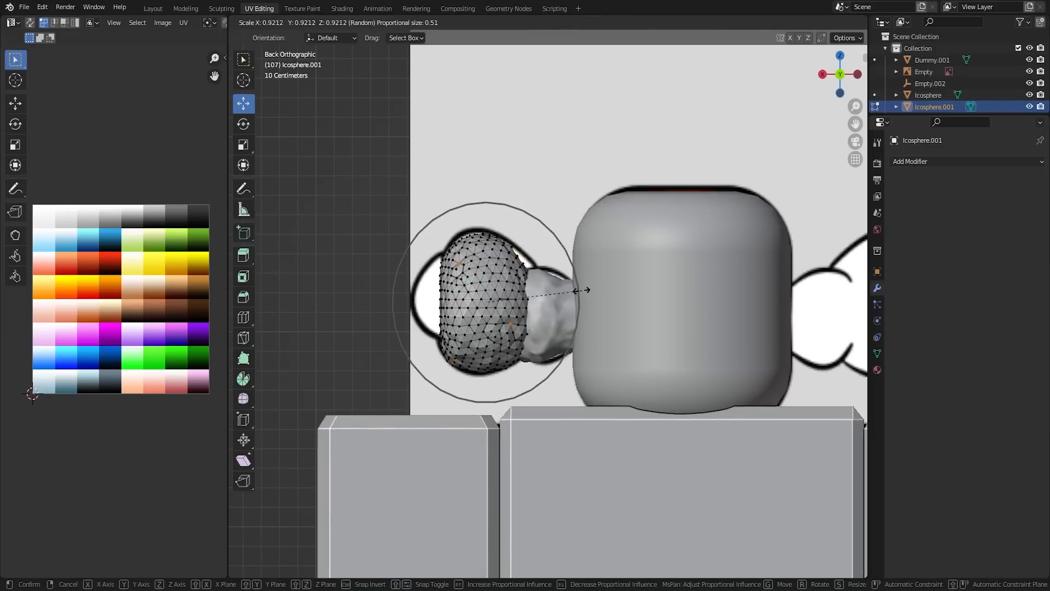
click(584, 290)
Shade the roughened duplicate icosphere smooth in Object Mode
key(Tab)
right_click(494, 290)
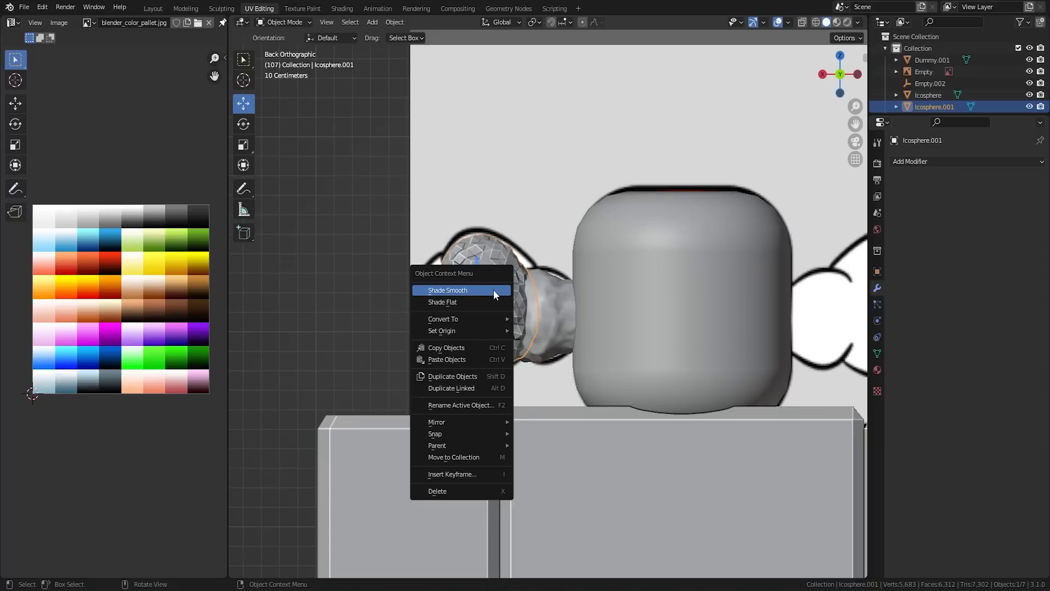
click(493, 290)
middle_drag(559, 313, 537, 312)
key(Tab)
key(Tab)
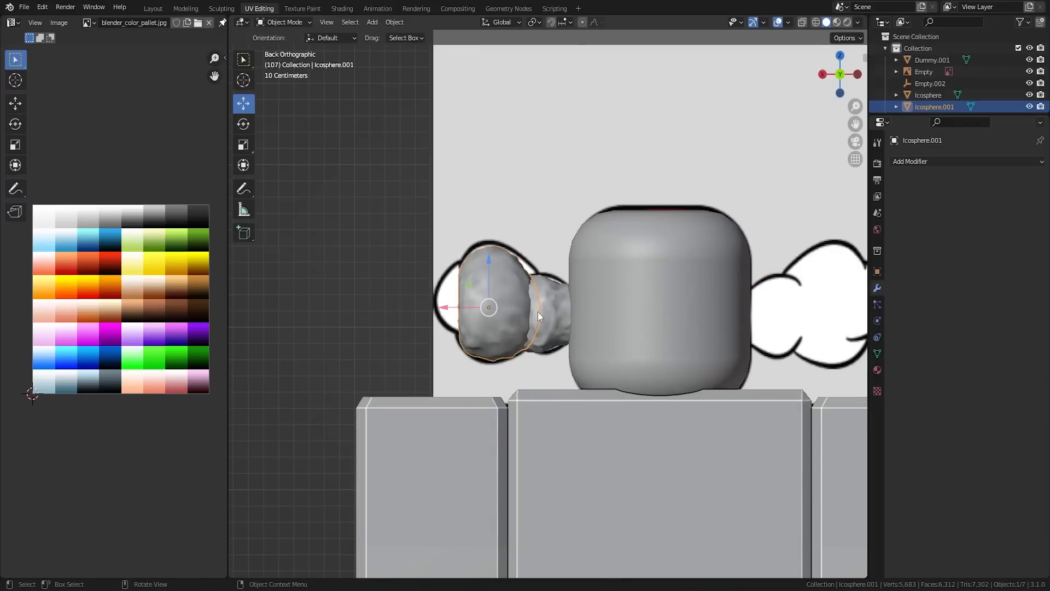
Examine the two roughened icospheres beside the head up close and against the reference outline in the back view
click(406, 256)
middle_drag(473, 305, 520, 333)
scroll(521, 334, up, 5)
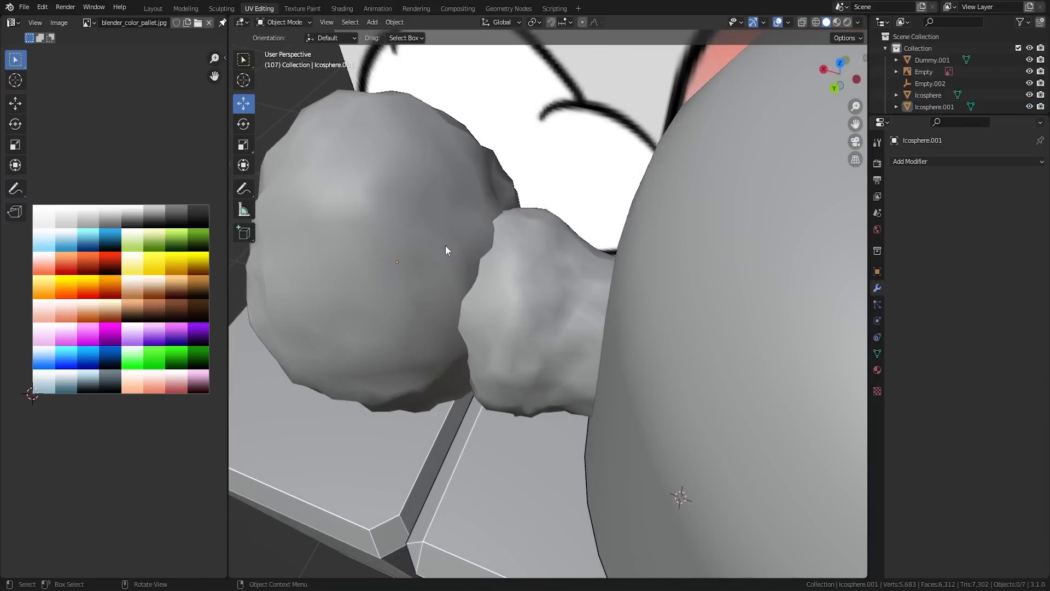
click(504, 276)
click(445, 250)
click(511, 279)
click(418, 238)
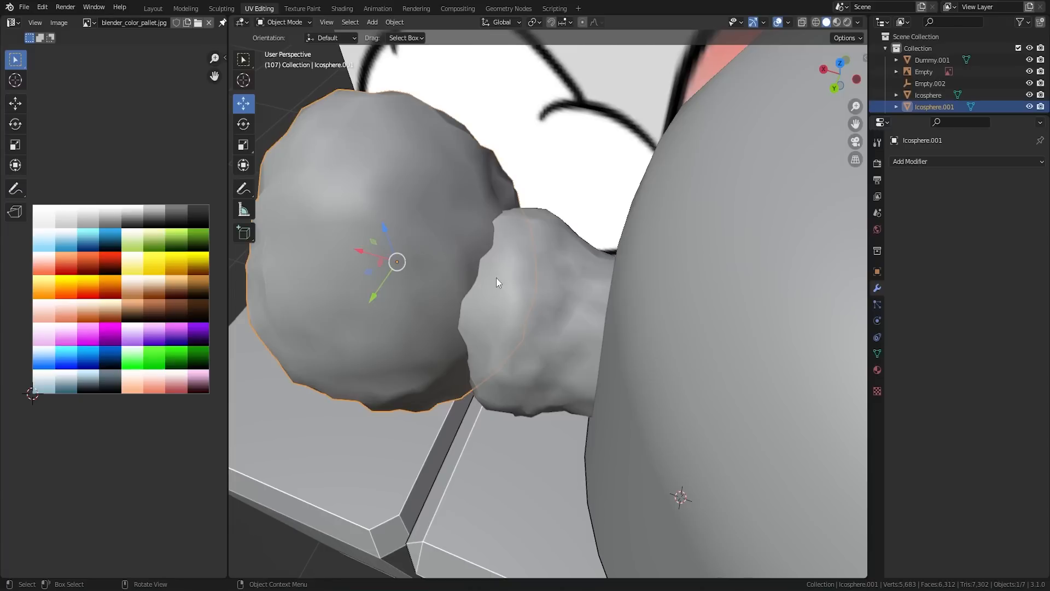
middle_drag(491, 292, 660, 268)
click(545, 284)
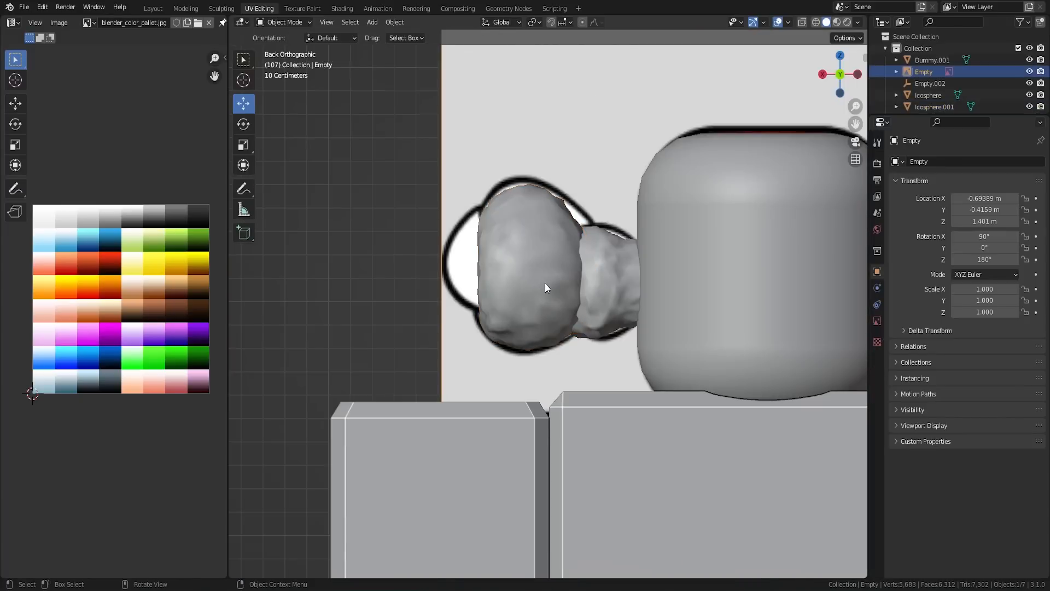
Duplicate the larger icosphere in place and rotate the copy 180° in the back view
click(534, 269)
key(shift+d)
right_click(534, 269)
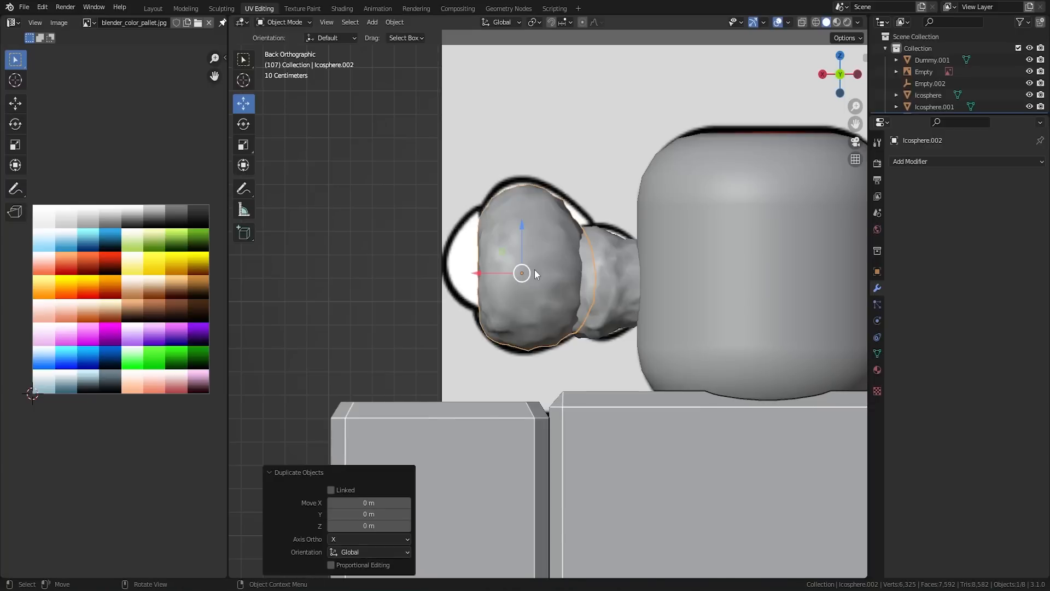
text(r180)
key(Return)
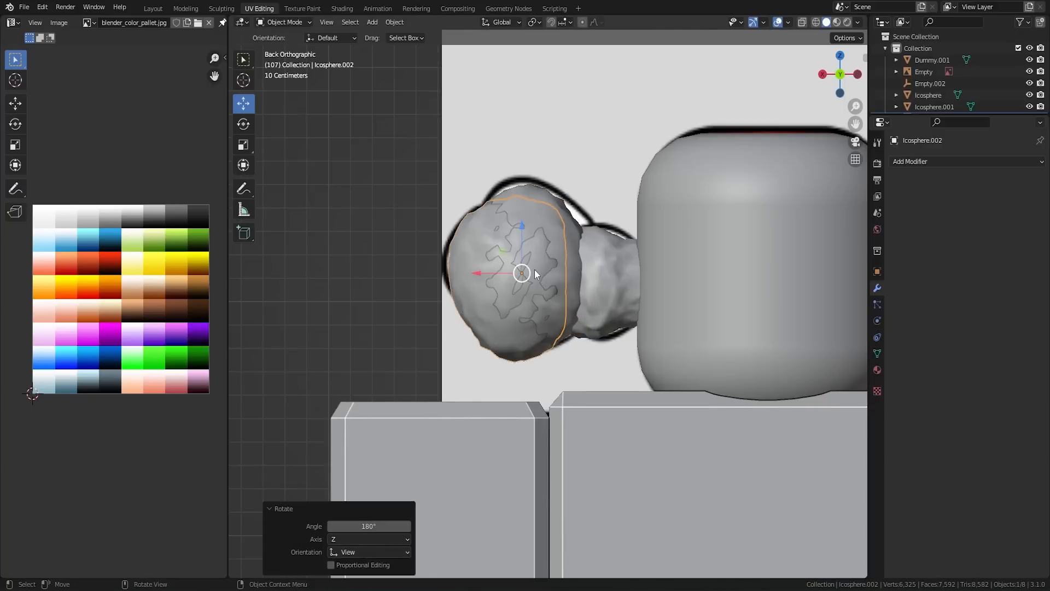
Shrink the third icosphere and position it at the outer end of the larger one, following the reference outline
key(s)
click(559, 269)
drag(505, 272, 490, 244)
key(Tab)
key(Tab)
scroll(374, 321, down, 4)
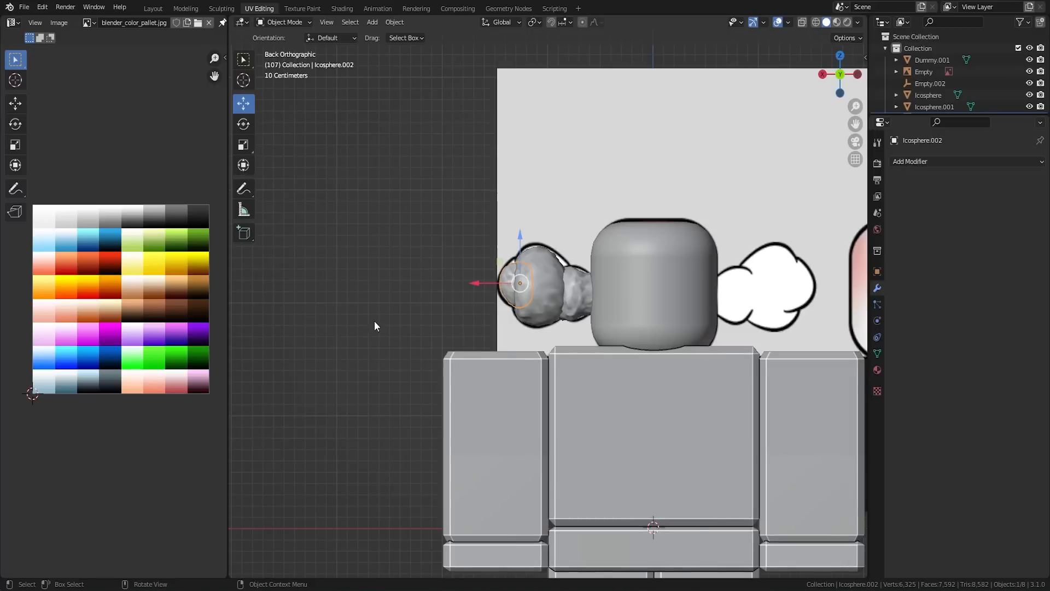
Delete the reference image behind the dummy and check the three icospheres beside the head
click(375, 321)
click(620, 201)
key(Delete)
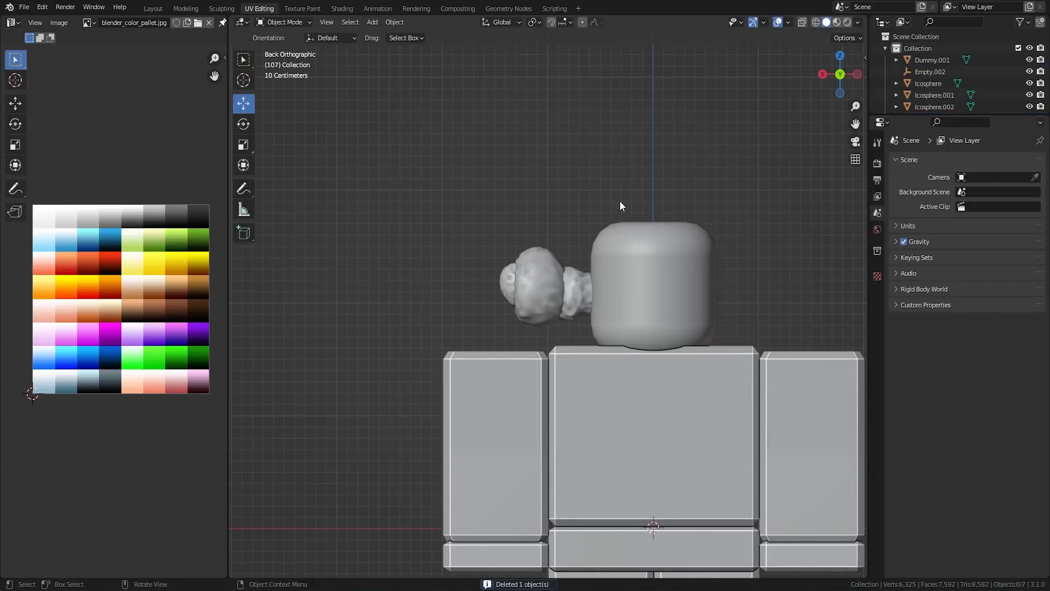
click(511, 274)
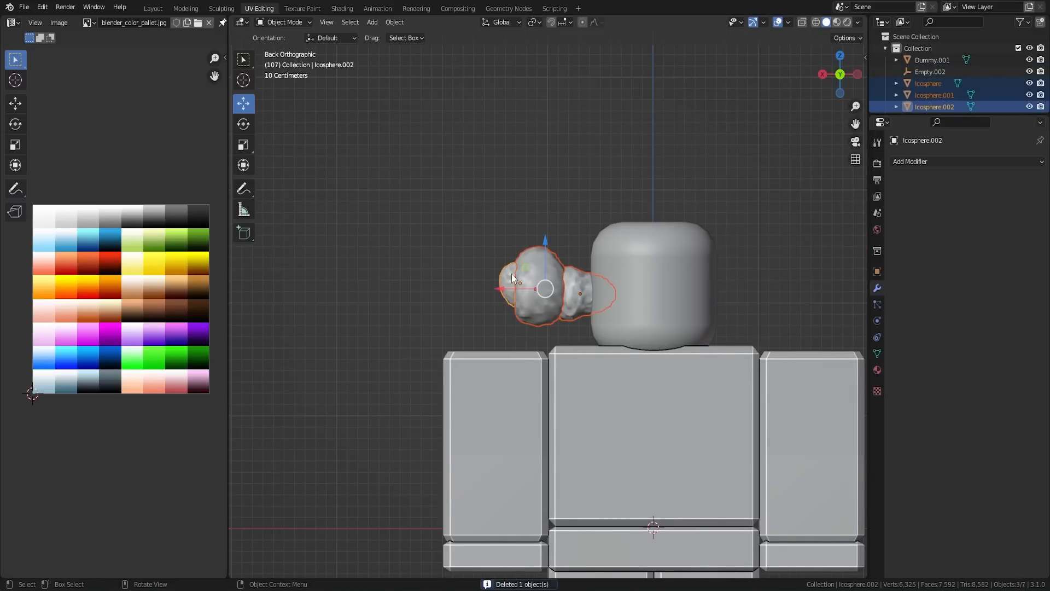
click(581, 214)
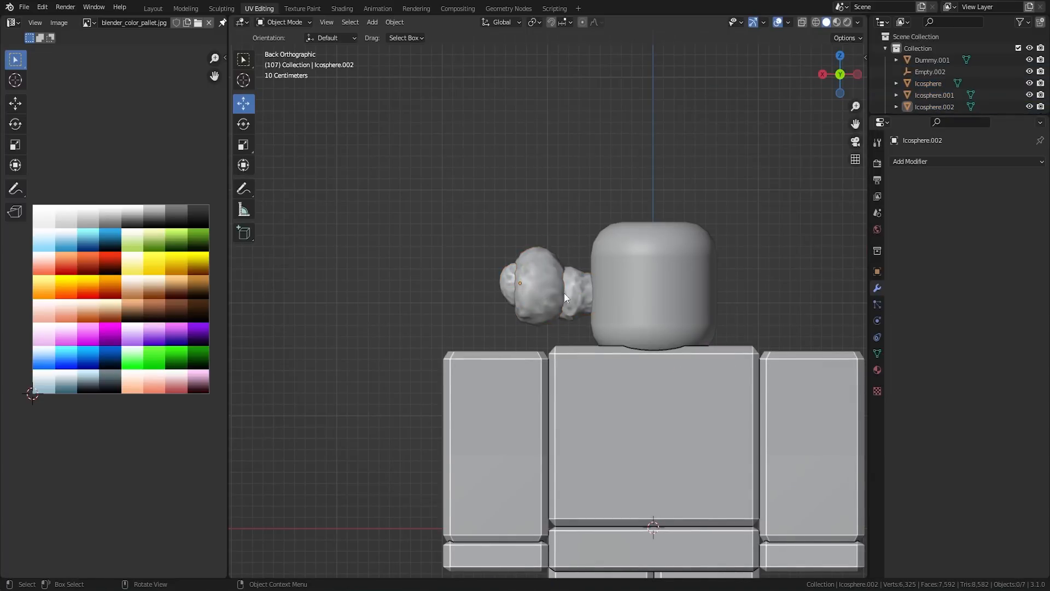
middle_drag(563, 293, 512, 287)
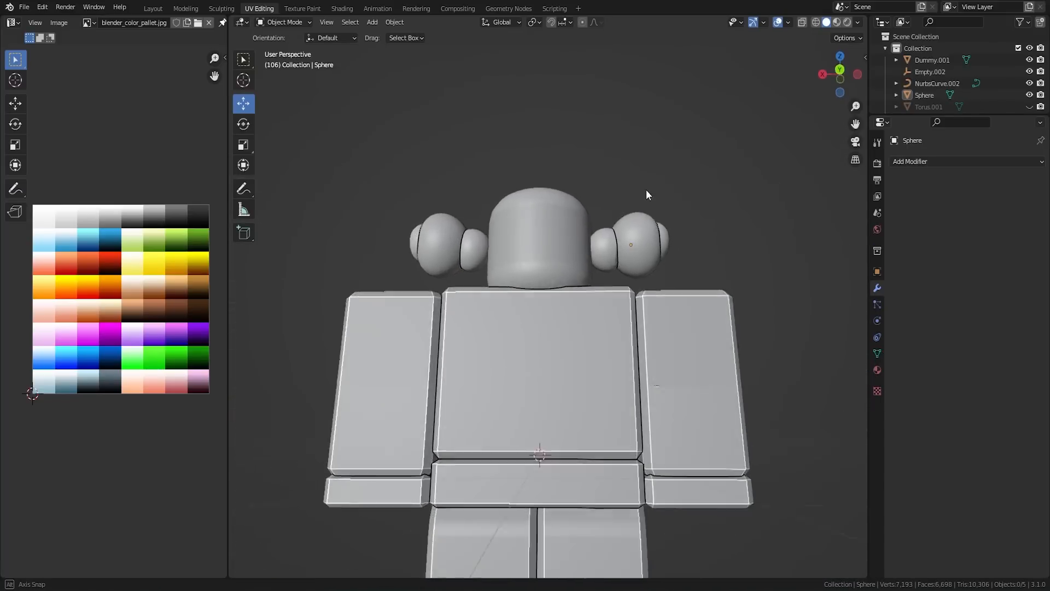
Apply Limited Dissolve to the entire mesh of the smooth sphere puffs on both sides of the head
middle_drag(647, 194, 644, 215)
click(650, 224)
key(Tab)
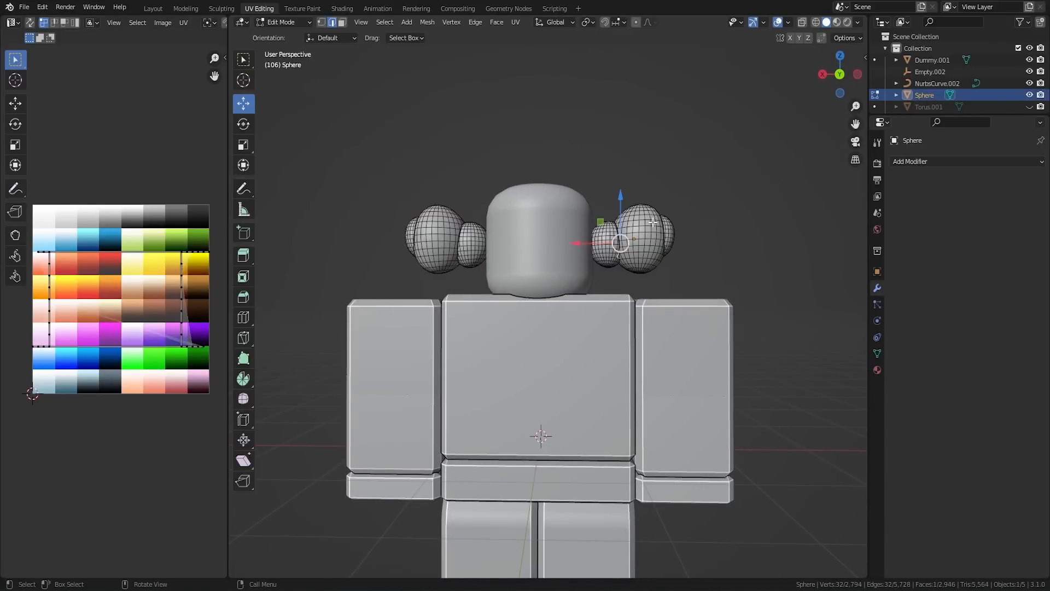
key(a)
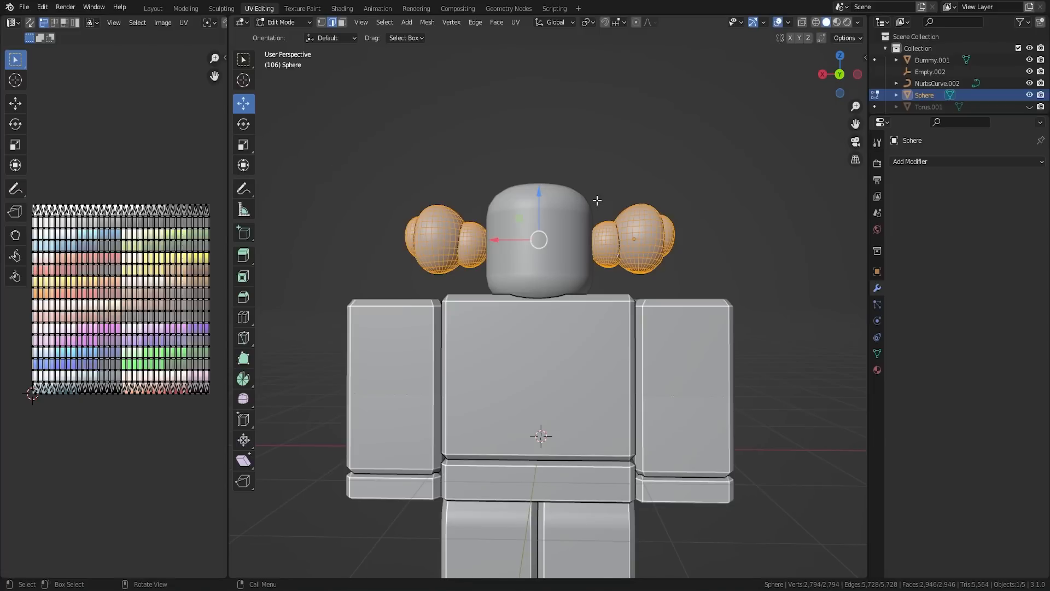
middle_drag(597, 201, 556, 262)
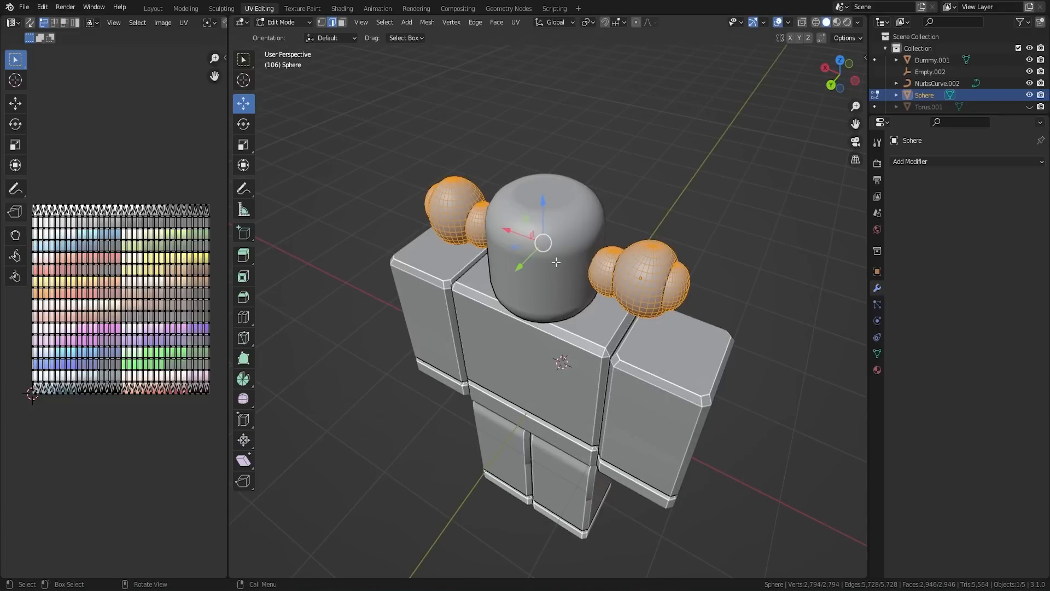
key(x)
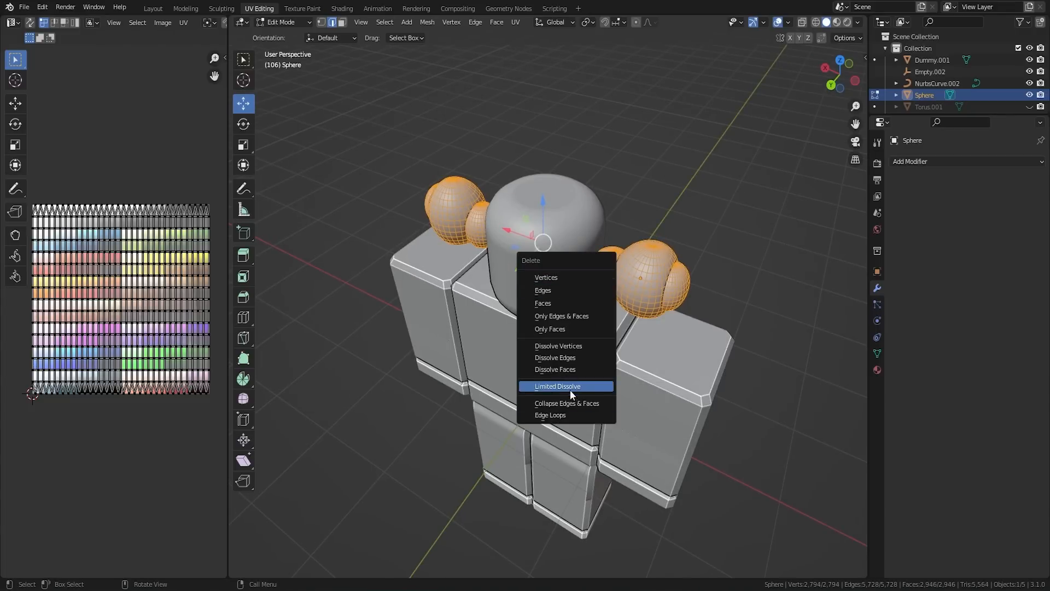
click(570, 386)
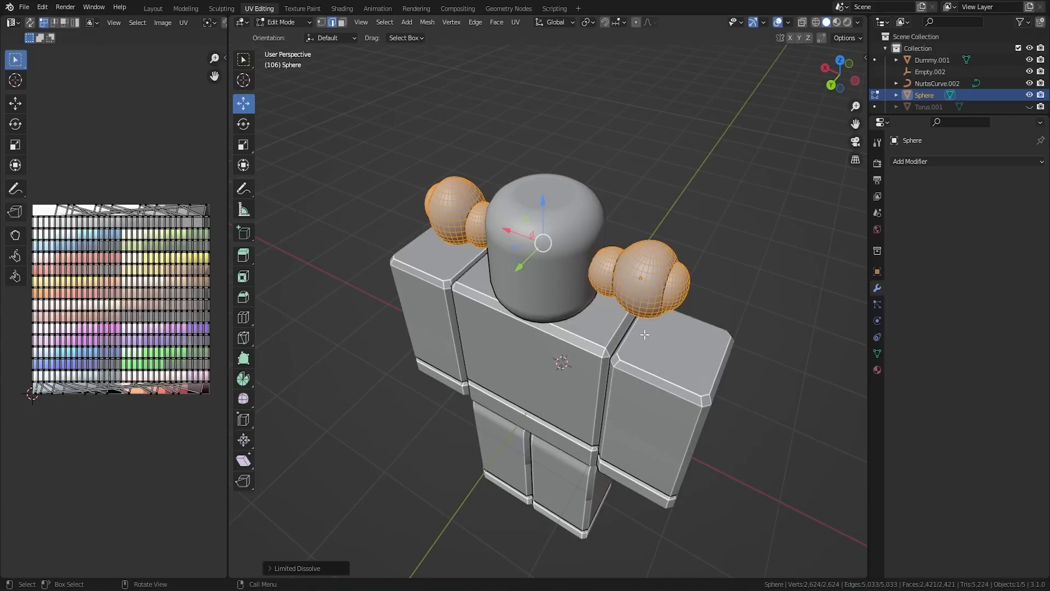
Examine the dissolved puff mesh from the side, from above and from behind
middle_drag(645, 335, 643, 307)
key(Tab)
key(Tab)
middle_drag(692, 255, 624, 283)
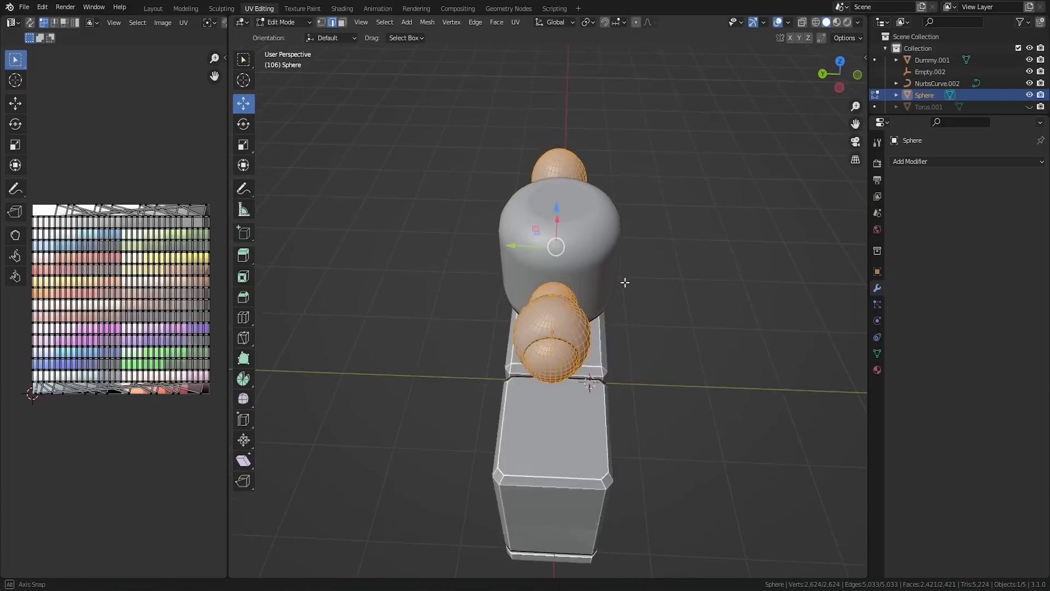
scroll(612, 348, up, 5)
scroll(605, 354, down, 5)
middle_drag(605, 343, 674, 234)
key(Tab)
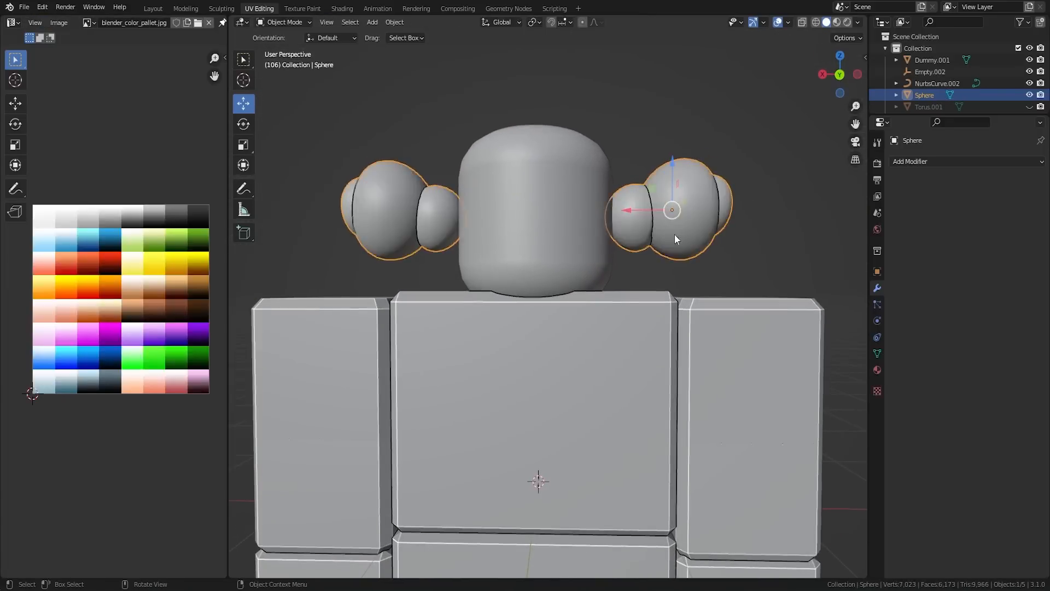
Add a Decimate modifier with a ratio of 0.5 to the sphere puffs and apply it
click(927, 161)
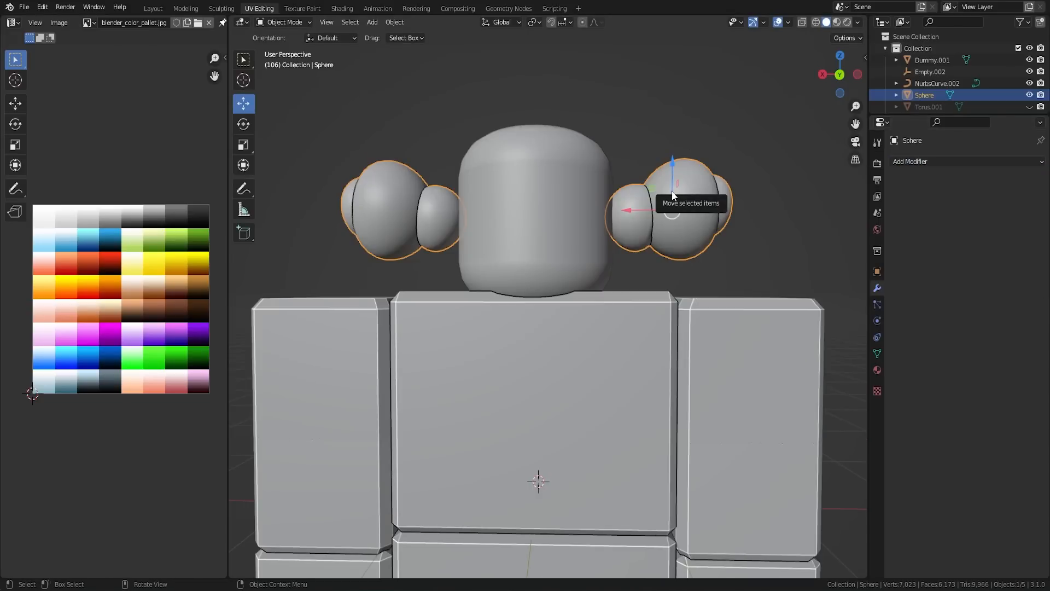
click(908, 162)
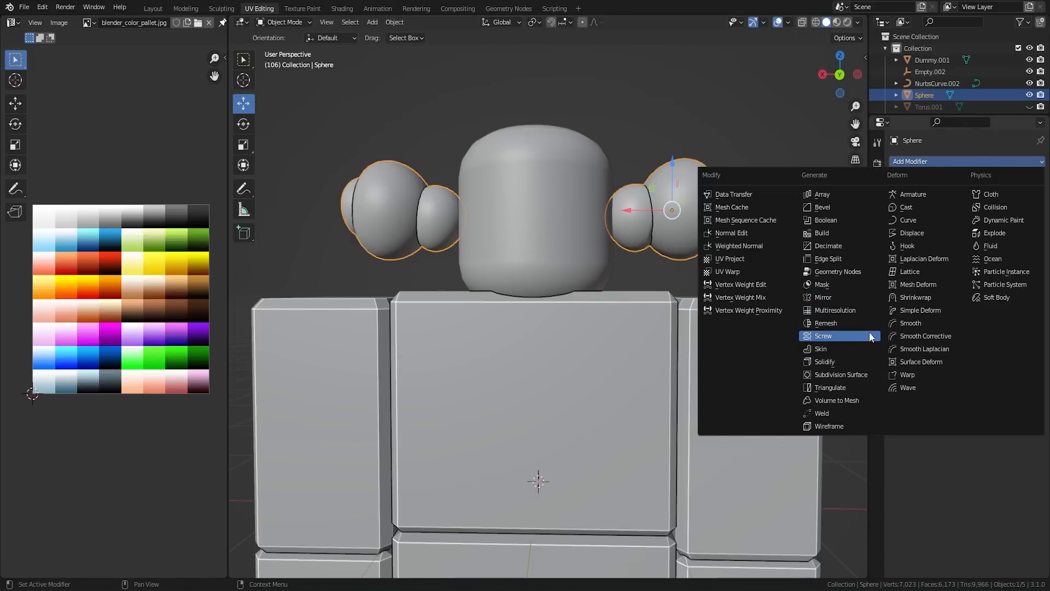
click(838, 246)
click(979, 214)
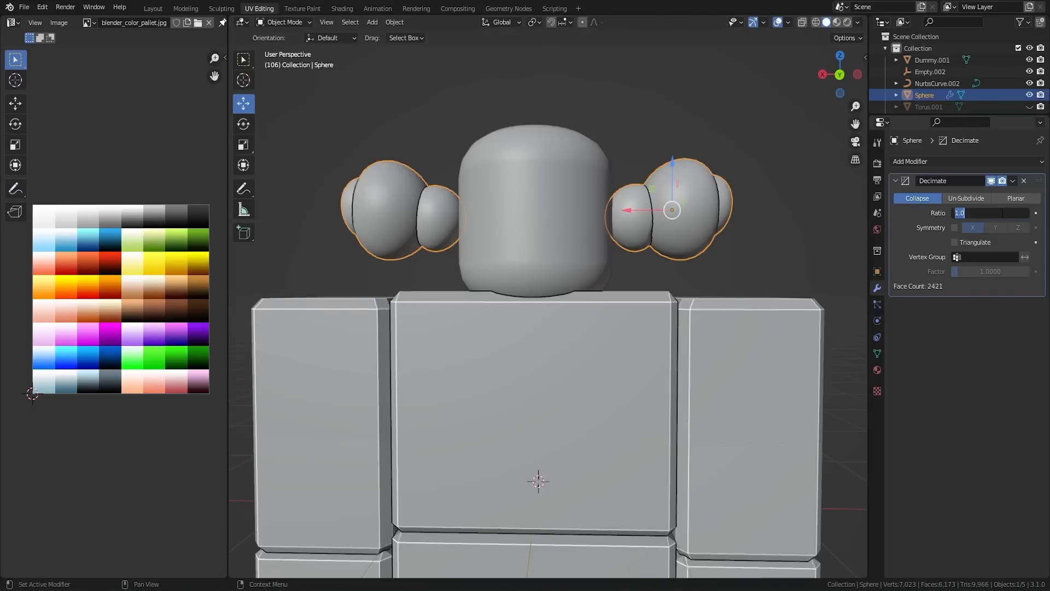
key(BackSpace)
text(0.5)
key(Return)
middle_drag(700, 197, 454, 224)
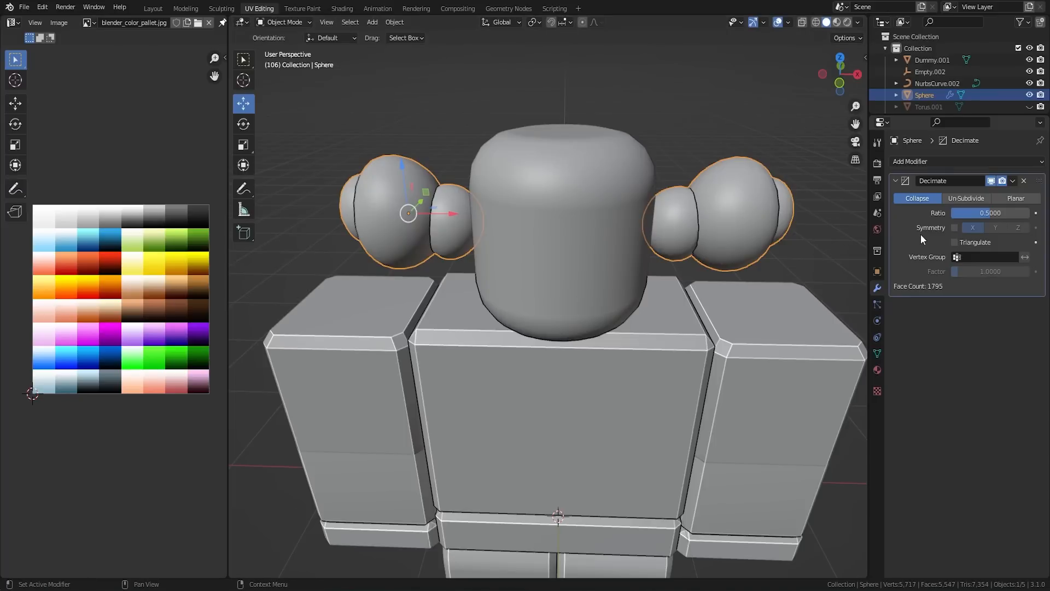
key(ctrl+a)
key(Tab)
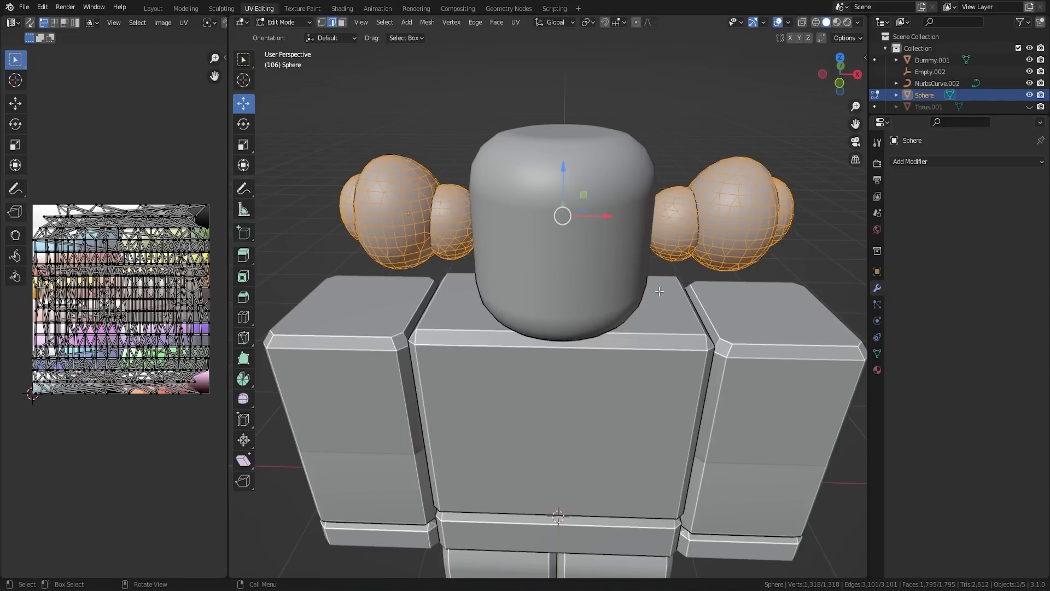
Add another Decimate modifier to the already reduced puffs with a ratio of 0.5
click(938, 162)
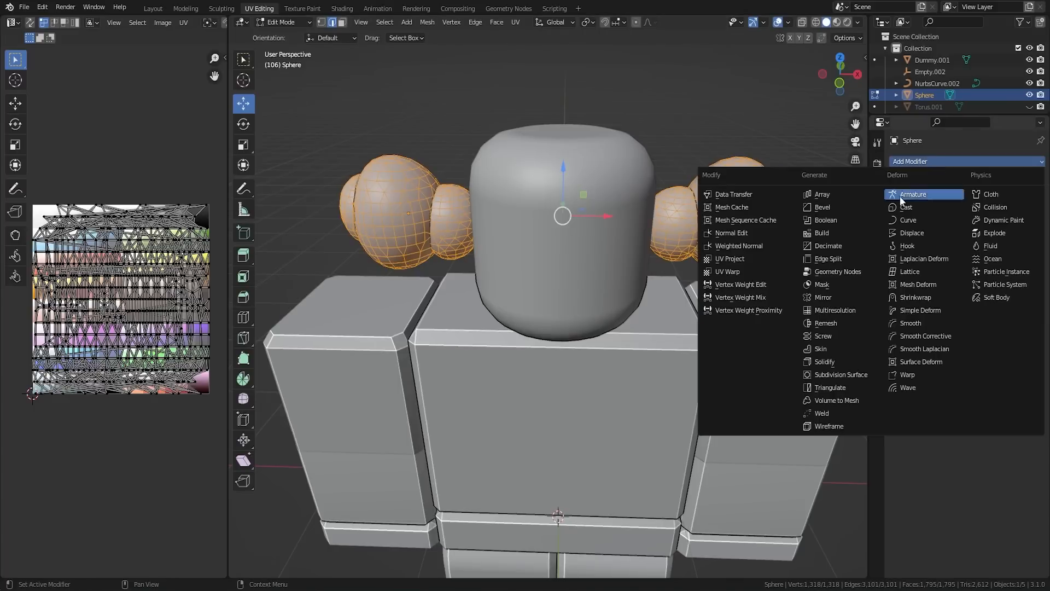
click(833, 244)
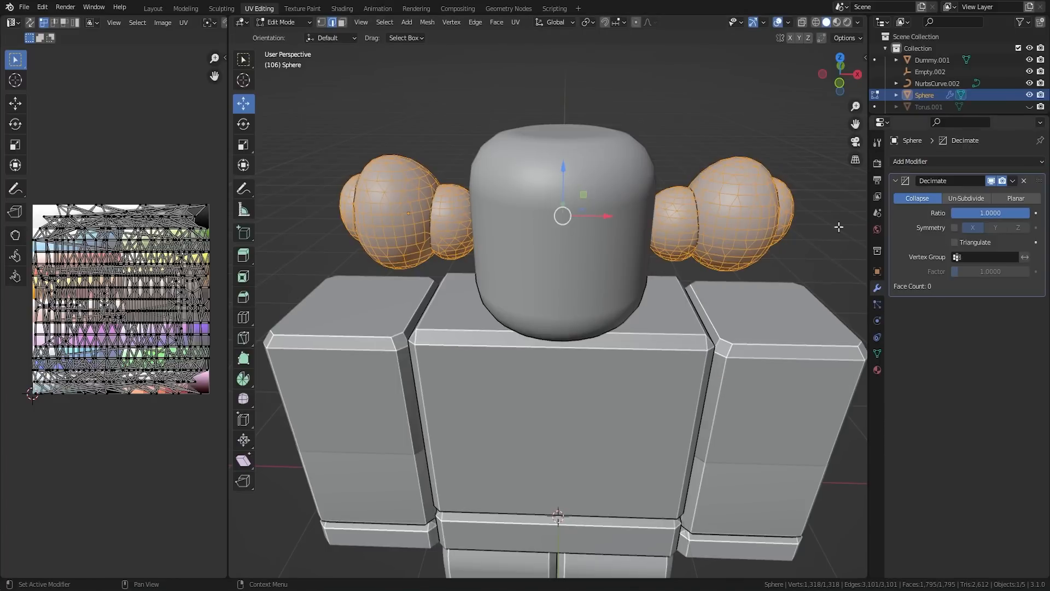
key(Tab)
click(992, 213)
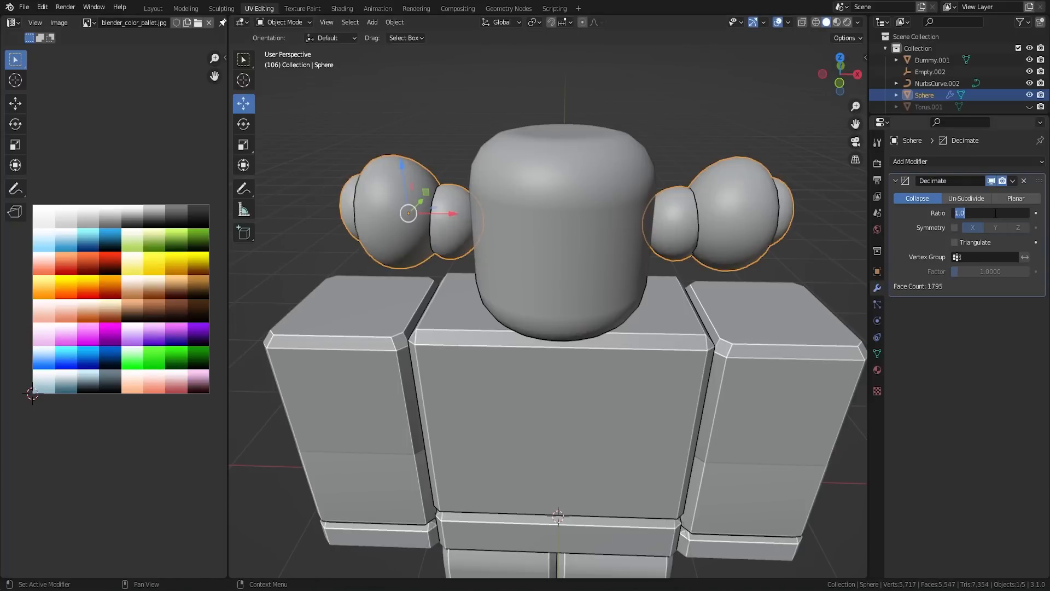
text(0.5)
key(Return)
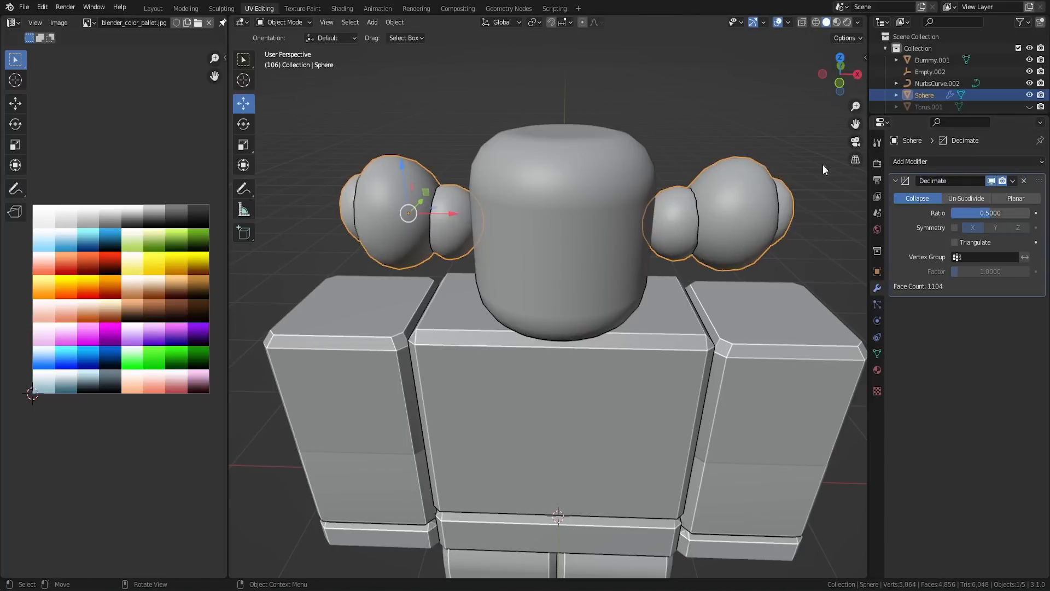
Apply the second Decimate modifier to the puffs and inspect the reduced mesh around the head
middle_drag(766, 159, 714, 173)
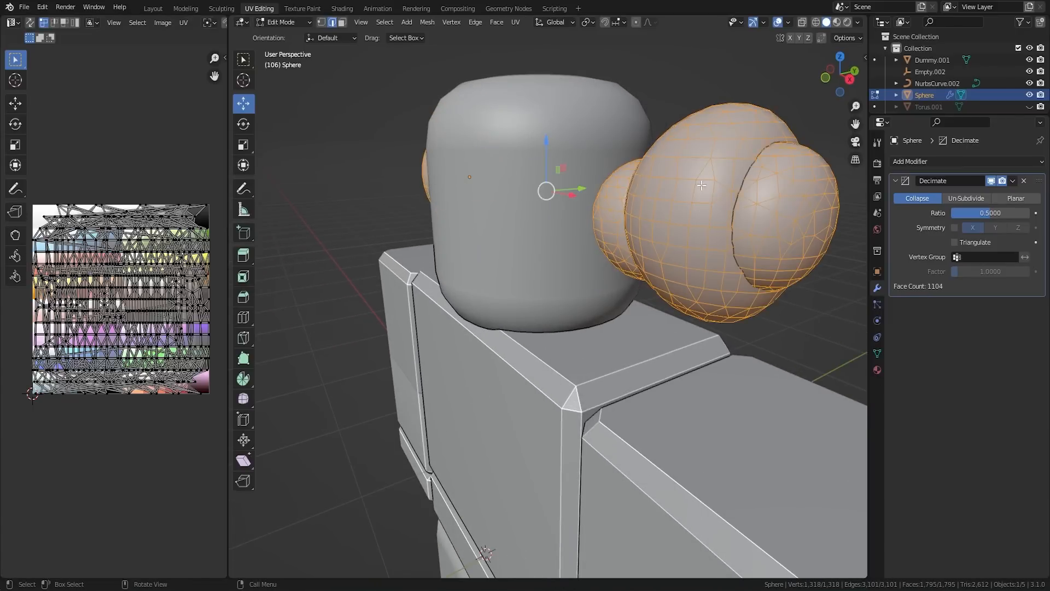
key(ctrl+a)
key(Tab)
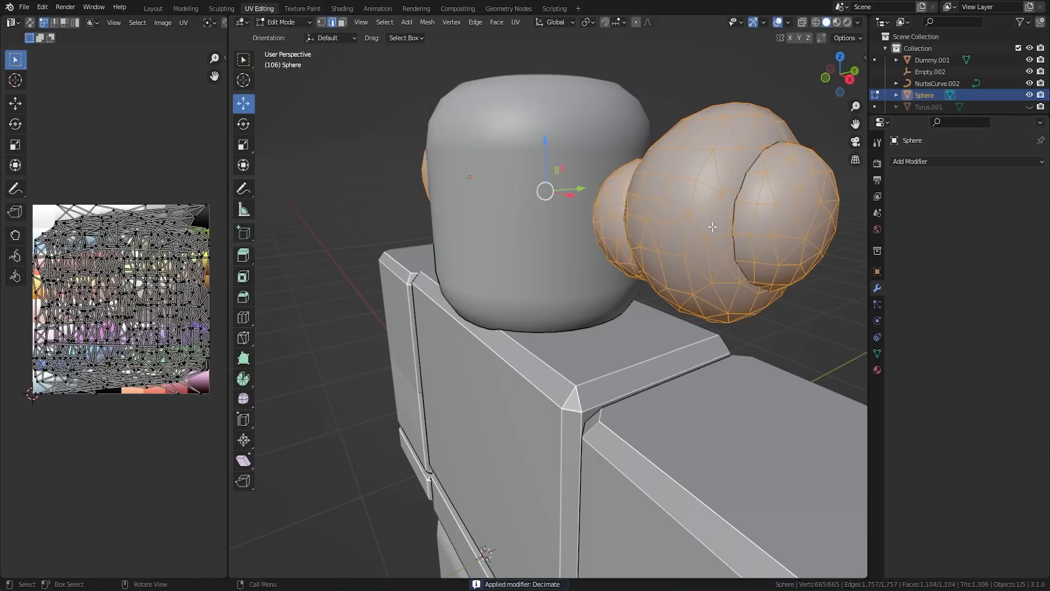
scroll(713, 227, up, 1)
middle_drag(697, 223, 660, 226)
scroll(748, 214, down, 4)
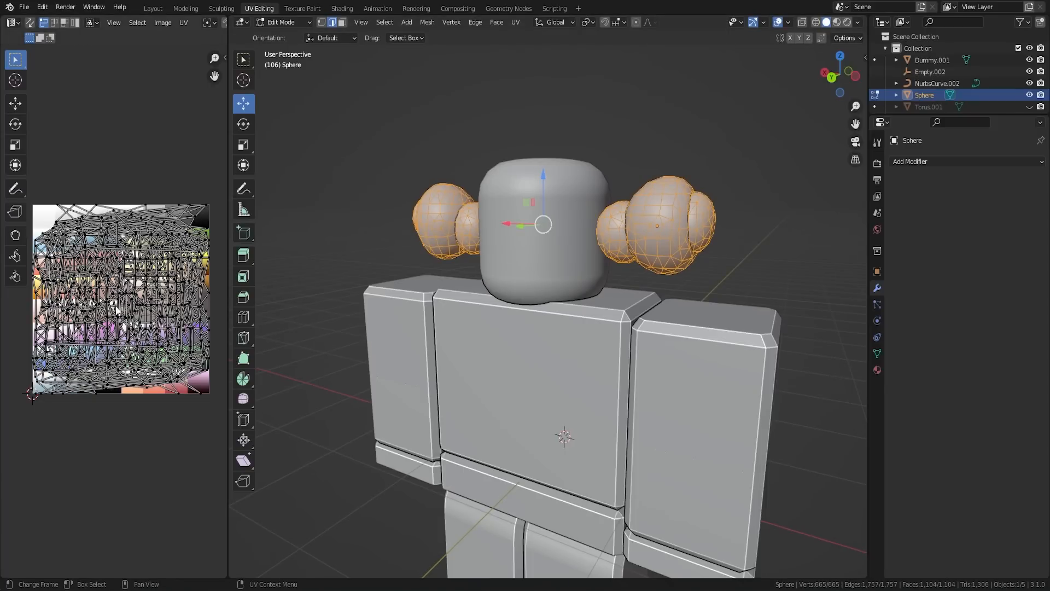
Add another Decimate modifier to the reduced sphere puffs
middle_drag(525, 260, 584, 258)
key(Tab)
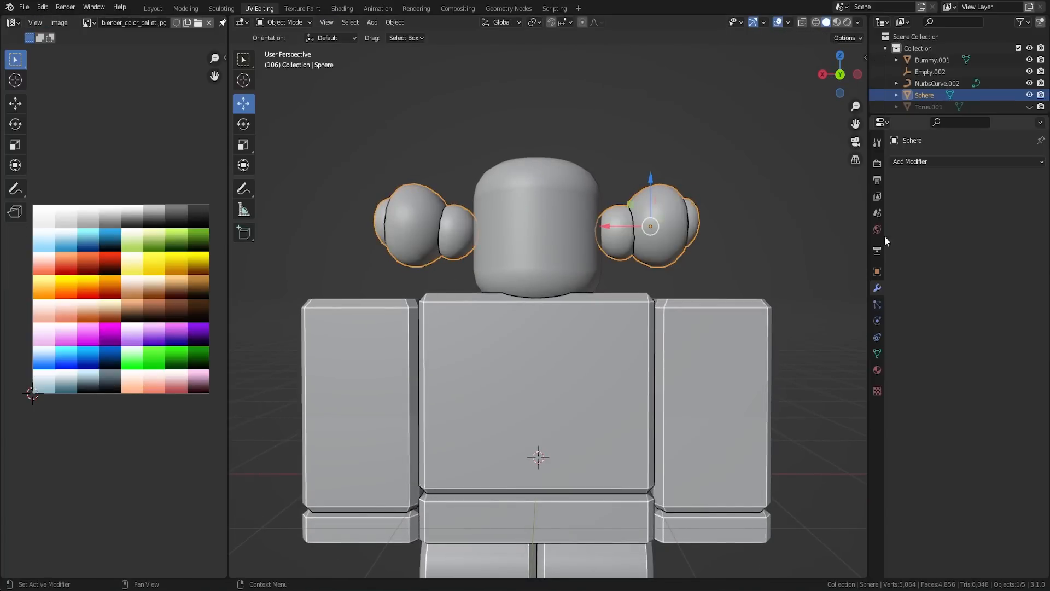
click(941, 161)
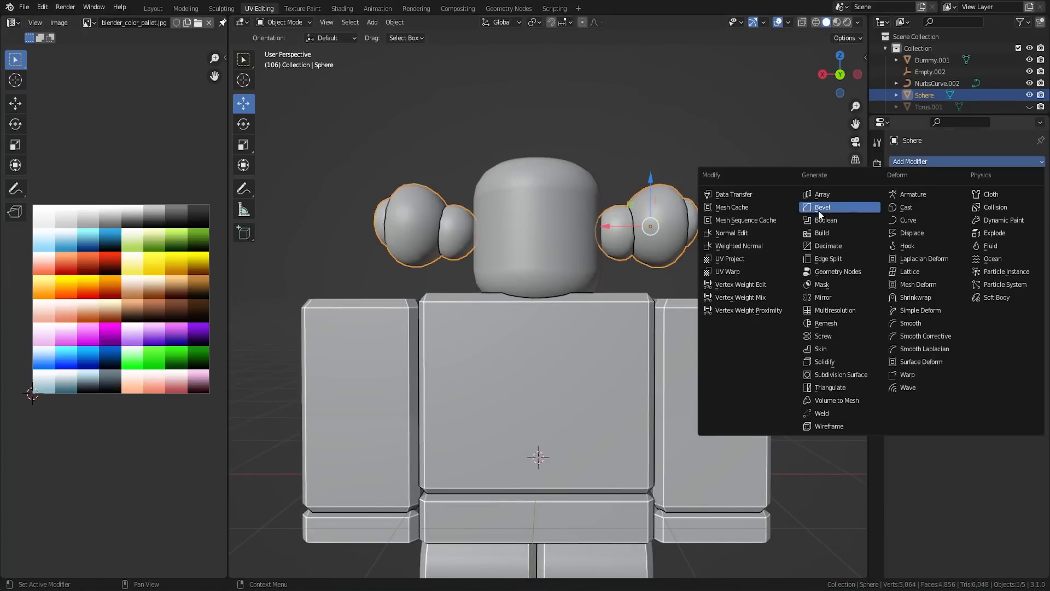
click(827, 246)
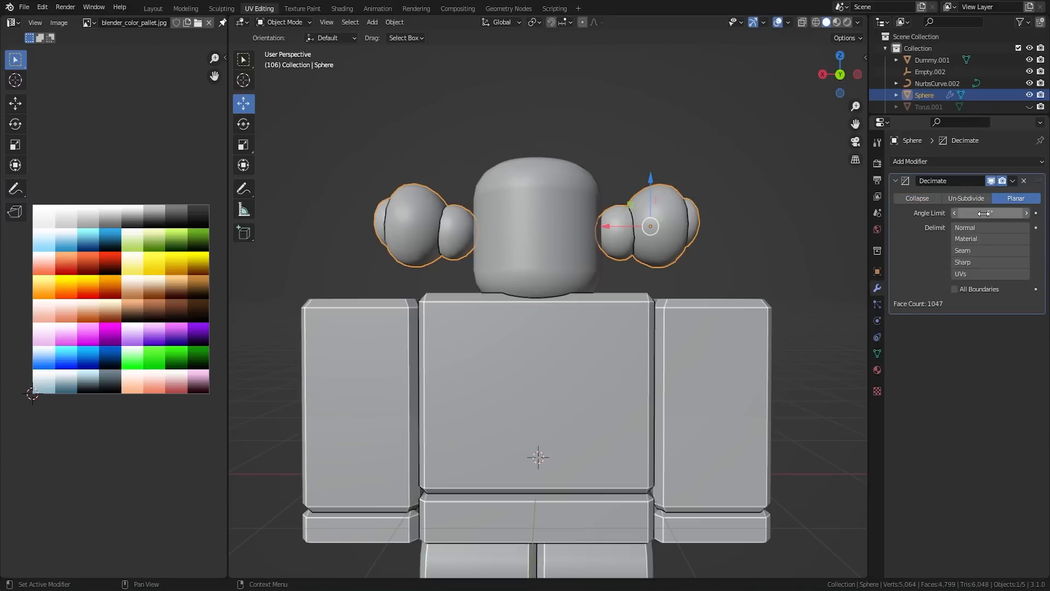
Try reducing the puffs with planar Decimate at angle limits of 20° and 5°, and undo its application
mouse_move(984, 212)
mouse_down()
mouse_move(1031, 213)
mouse_move(992, 213)
mouse_up()
middle_drag(706, 249, 677, 274)
scroll(681, 273, up, 3)
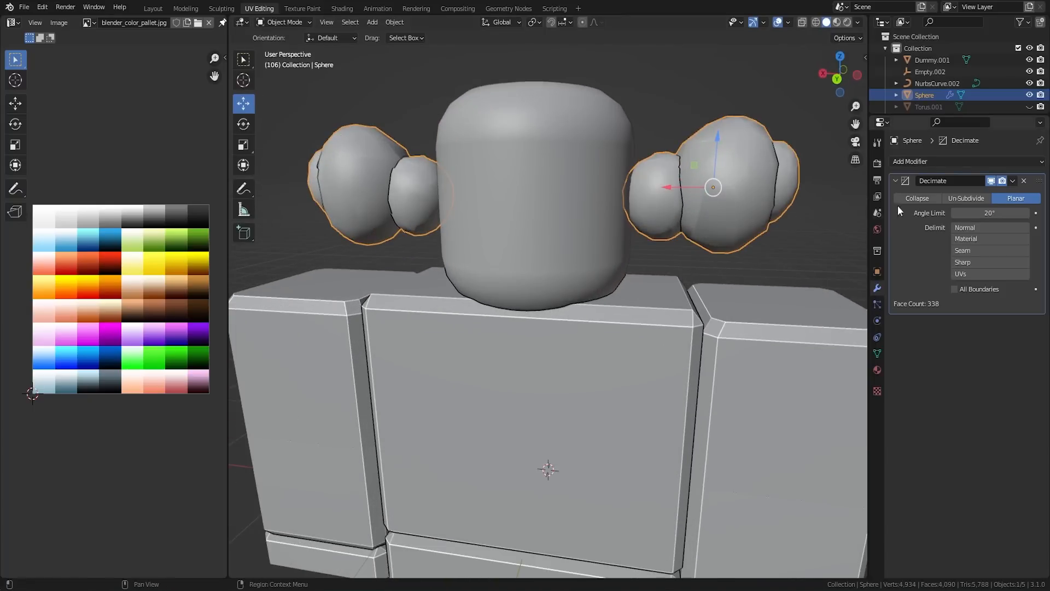
drag(991, 212, 949, 213)
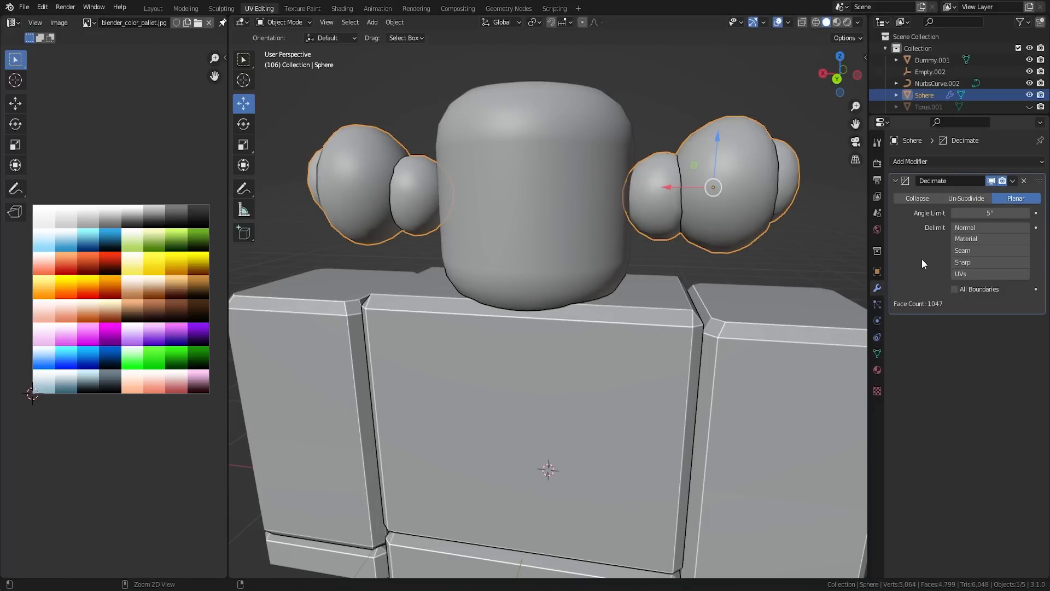
key(ctrl+a)
key(Tab)
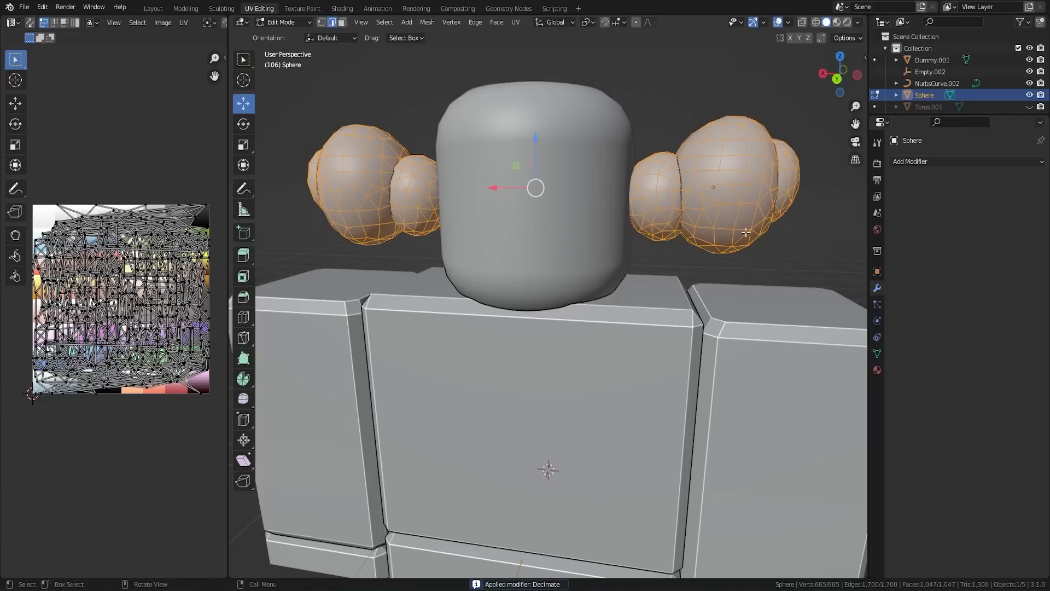
key(ctrl+z)
key(ctrl+z)
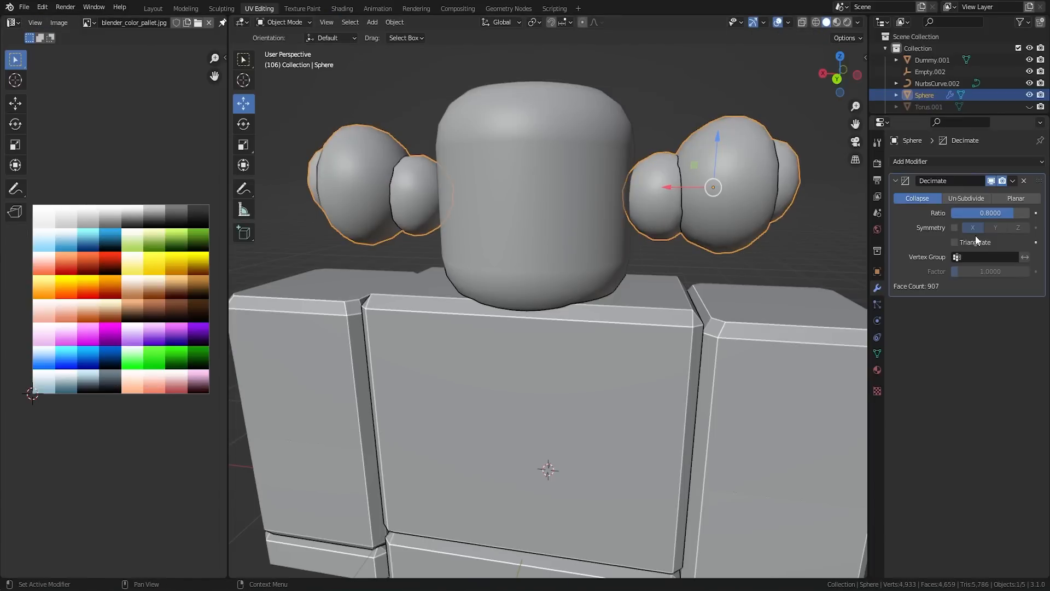
Apply the Decimate modifier in Collapse mode with a ratio of 0.8 and view the puffs from the front
key(ctrl+a)
key(Tab)
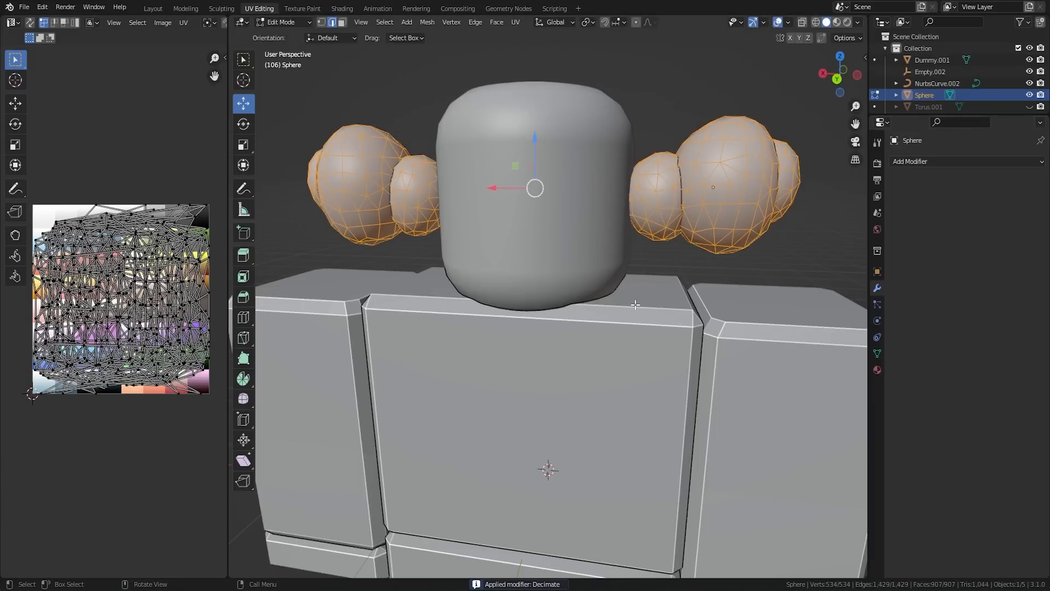
scroll(596, 238, down, 2)
key(Tab)
middle_drag(593, 236, 437, 207)
key(KP_3)
key(KP_1)
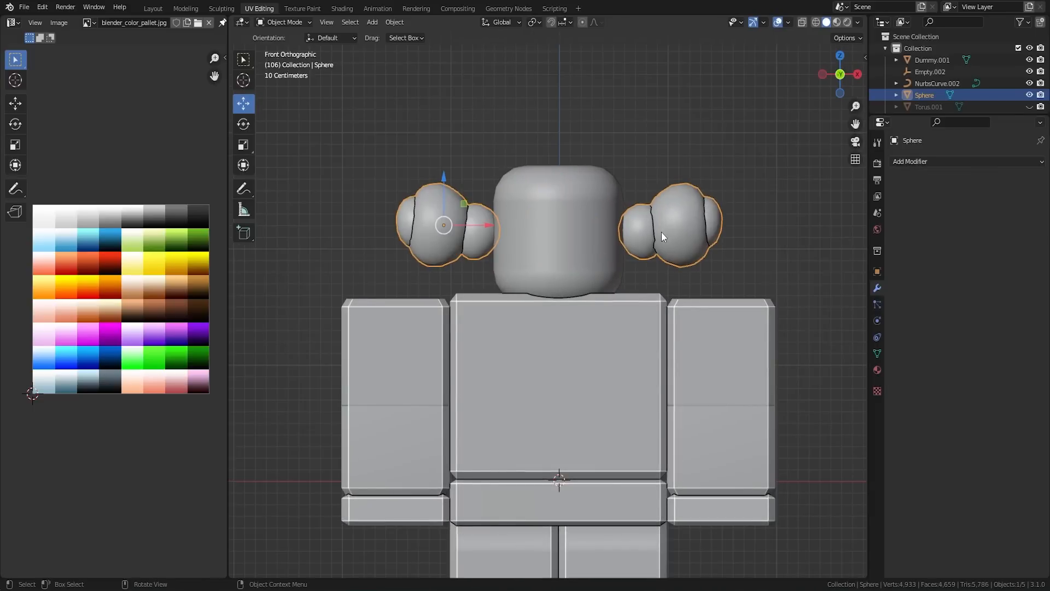
Delete the leftover empty and curve objects, and duplicate the sphere puffs in place
scroll(649, 236, down, 7)
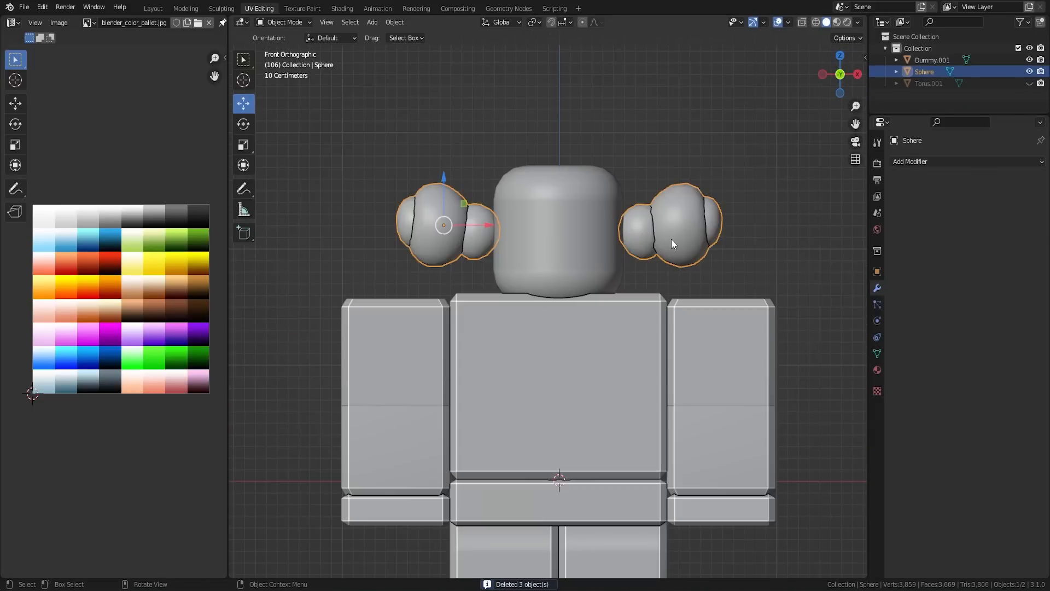
key(shift)
key(shift+d)
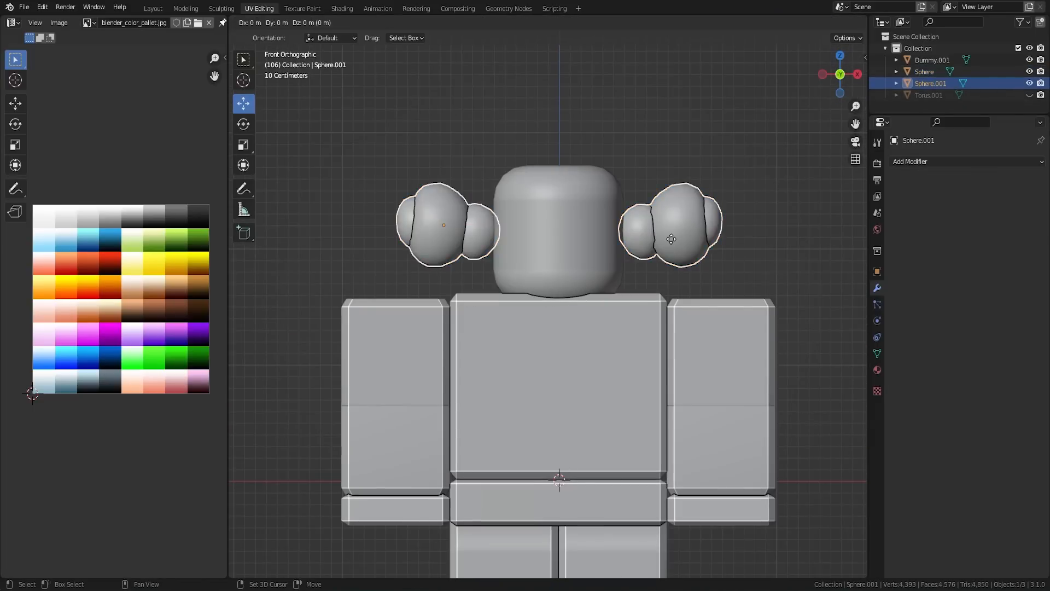
click(677, 228)
key(ctrl+z)
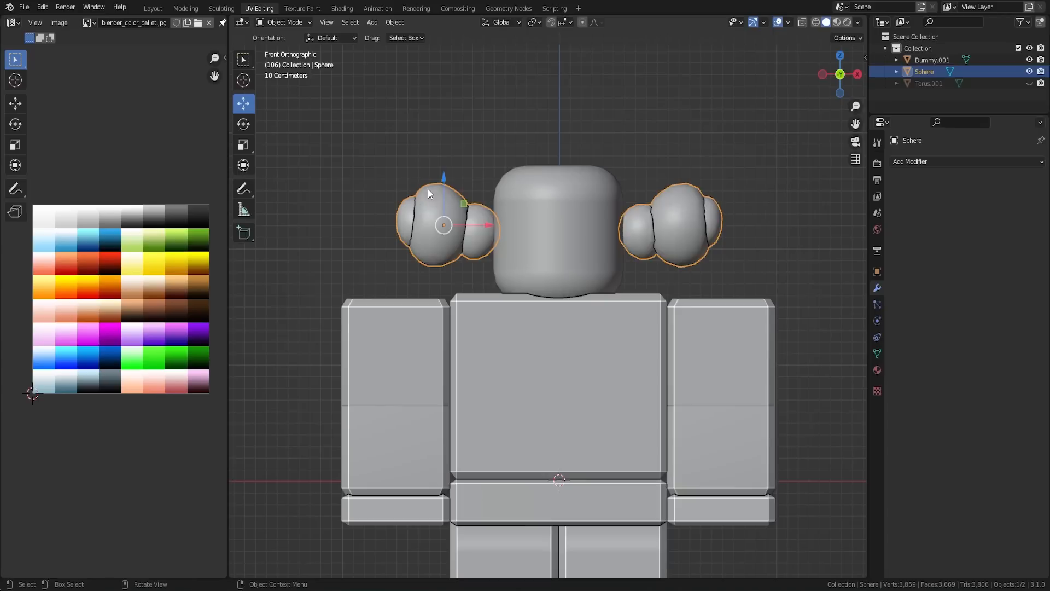
key(ctrl+z)
key(ctrl+shift+z)
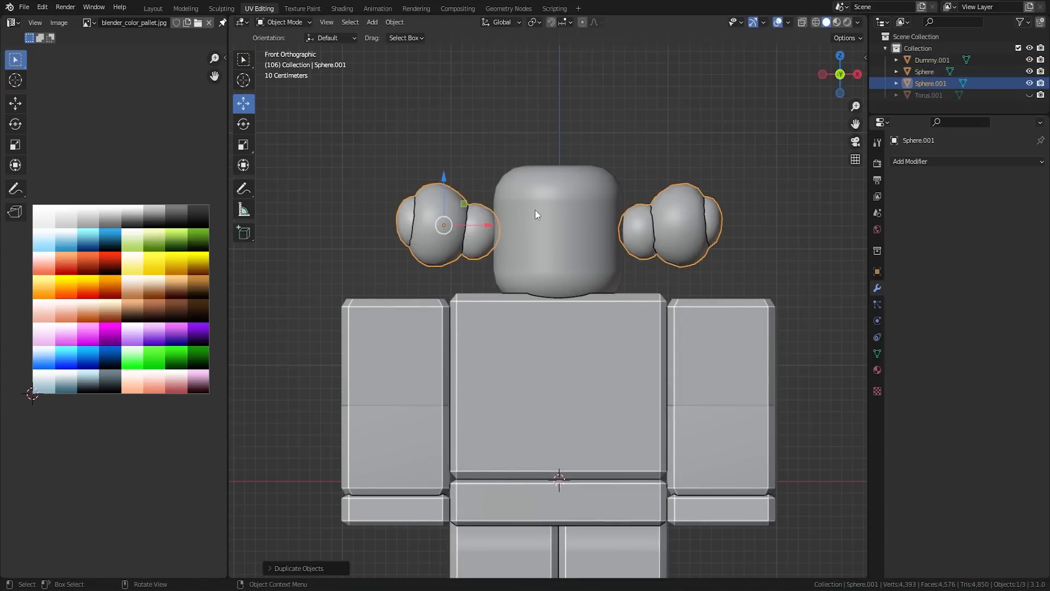
Enlarge the duplicated puffs along their normals by about 0.131 m with Shrink/Fatten
key(Tab)
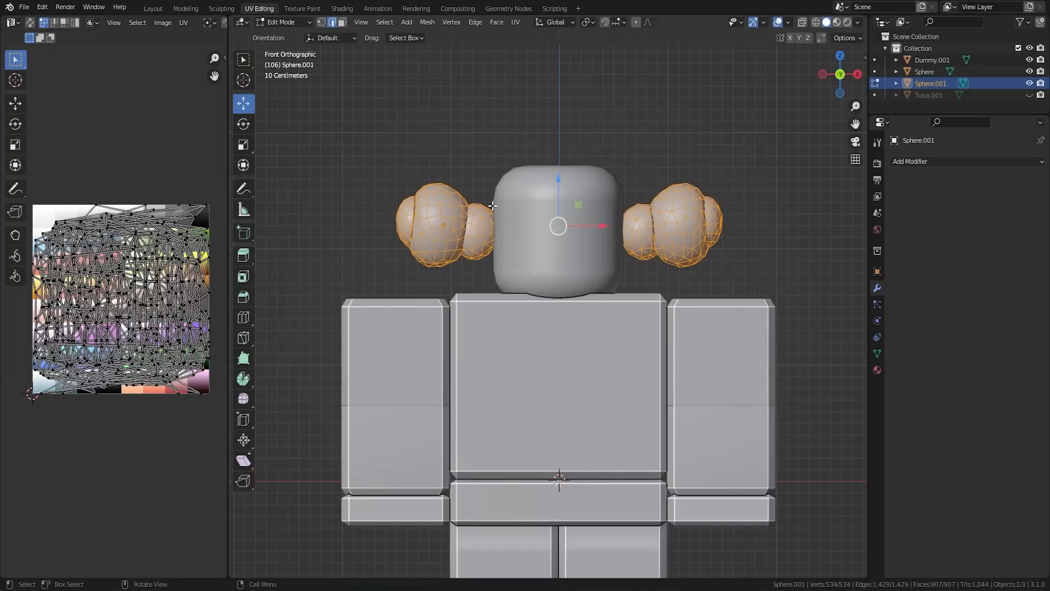
key(alt+s)
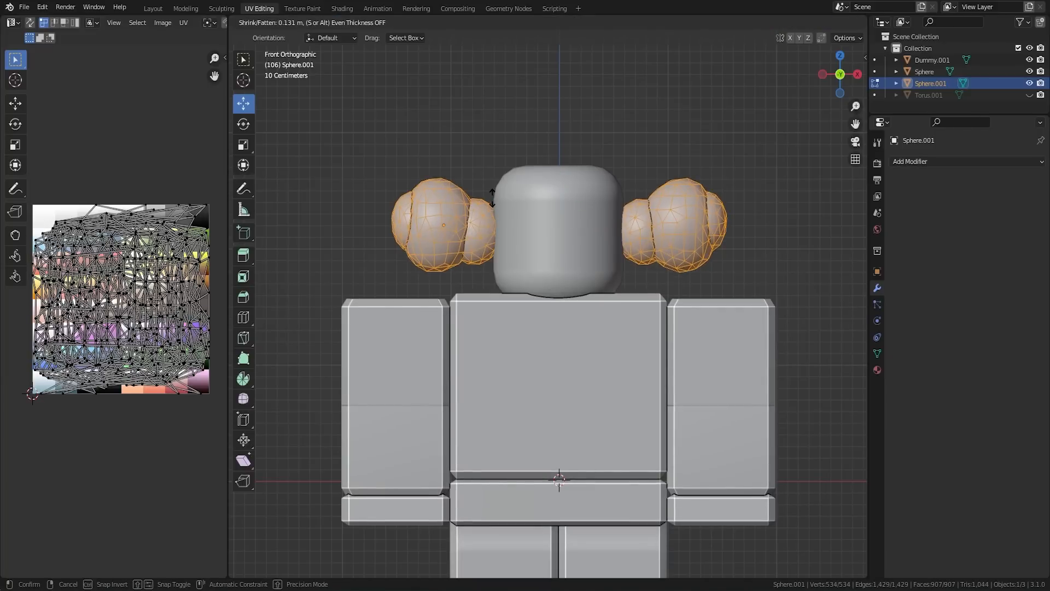
click(492, 197)
Check the enlarged shell in wireframe and shrink it by about 0.088 m so it sits close around the original puffs
key(z)
click(429, 211)
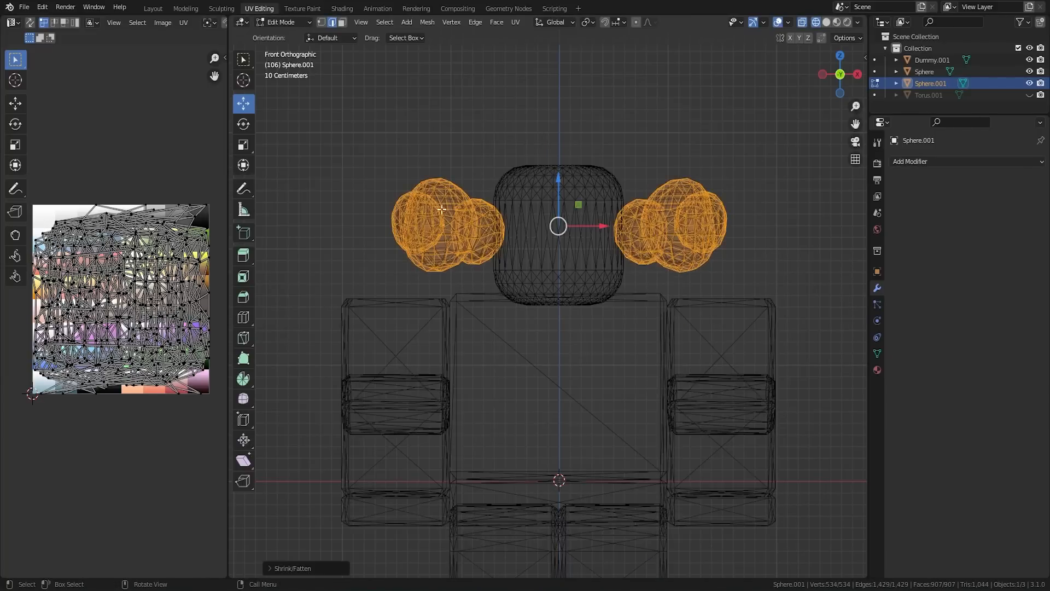
scroll(445, 206, up, 4)
shift+middle_drag(488, 178, 718, 326)
scroll(665, 293, up, 5)
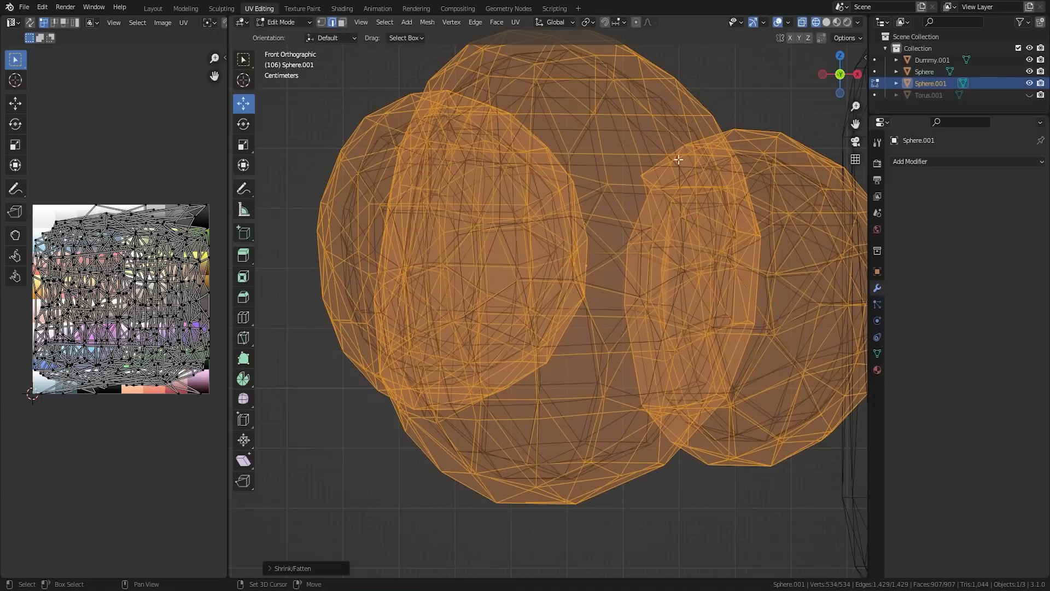
shift+middle_drag(670, 154, 581, 238)
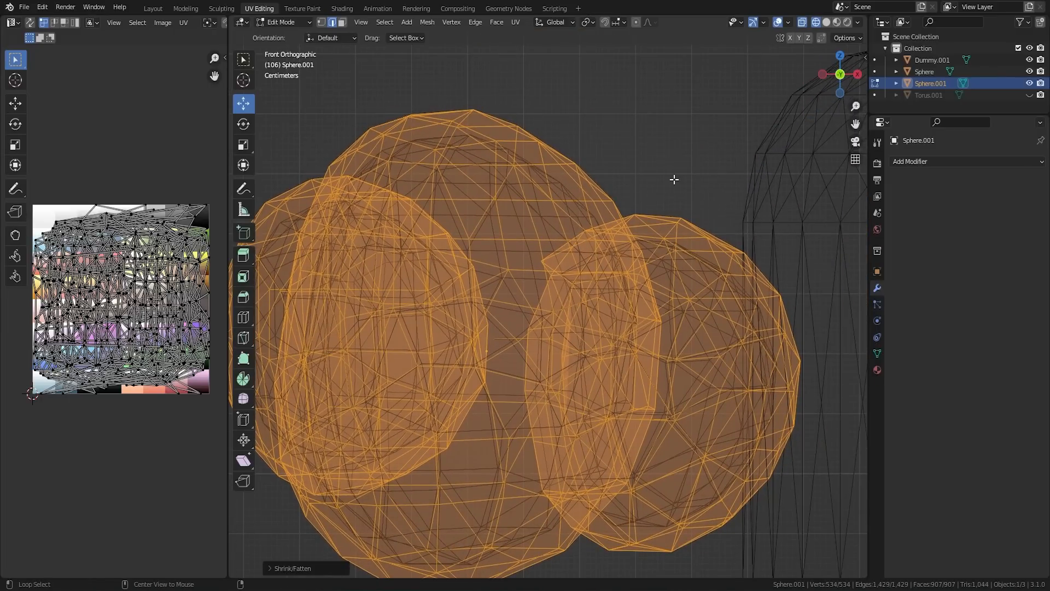
key(alt+s)
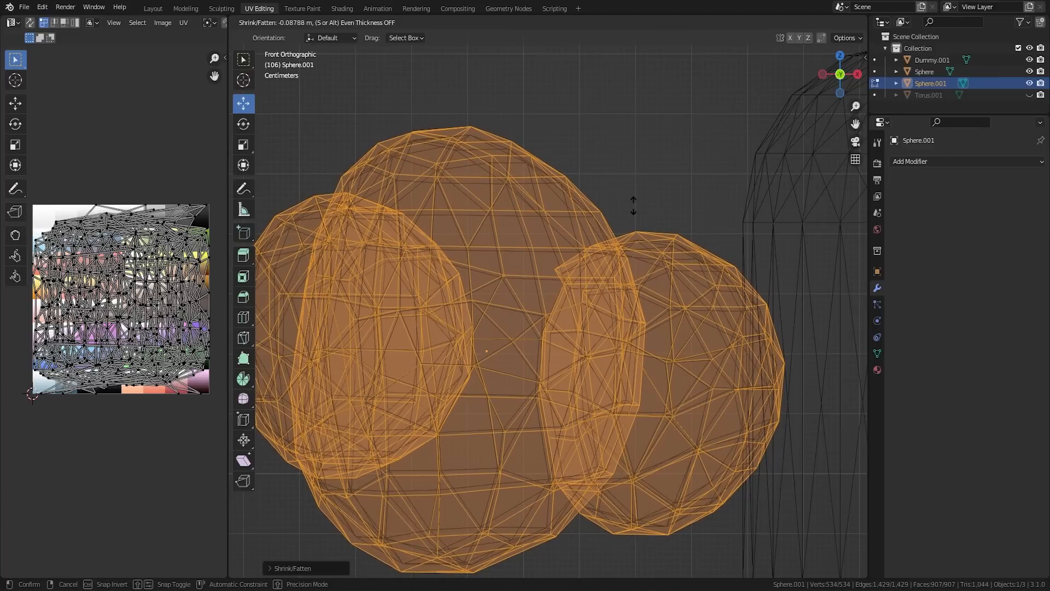
click(633, 206)
scroll(628, 208, down, 6)
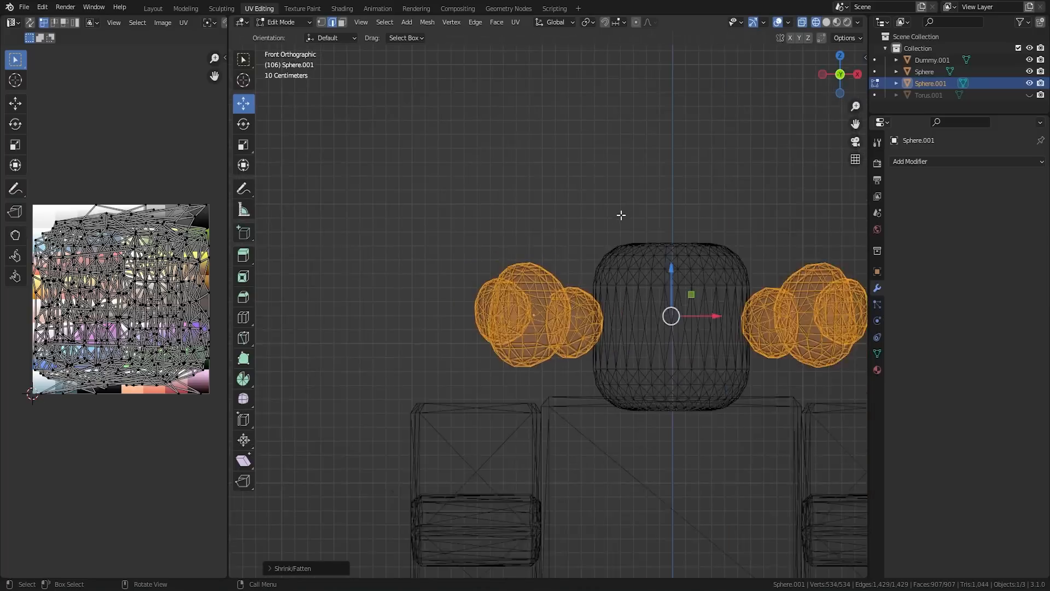
key(z)
click(721, 221)
scroll(700, 224, down, 2)
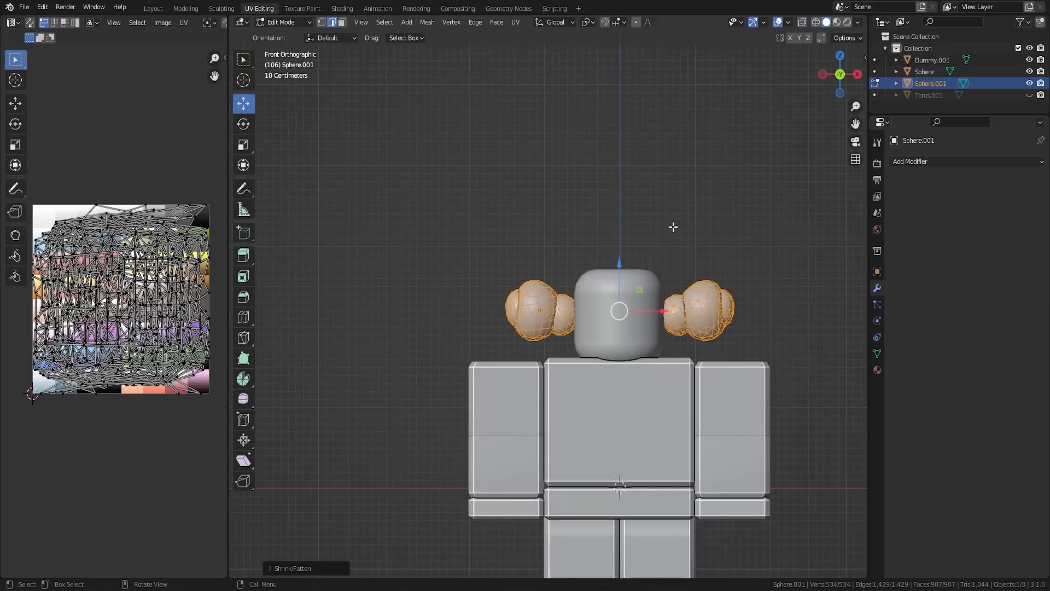
Turn on the Face Orientation overlay and flip the normals of the outer puff shell
shift+middle_drag(673, 226, 583, 220)
click(788, 23)
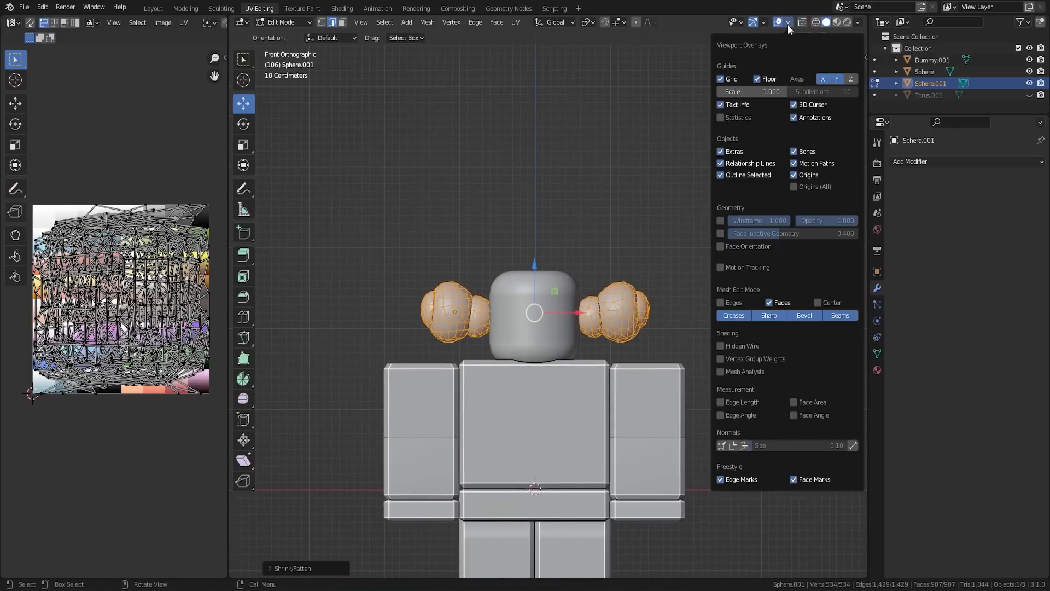
click(721, 246)
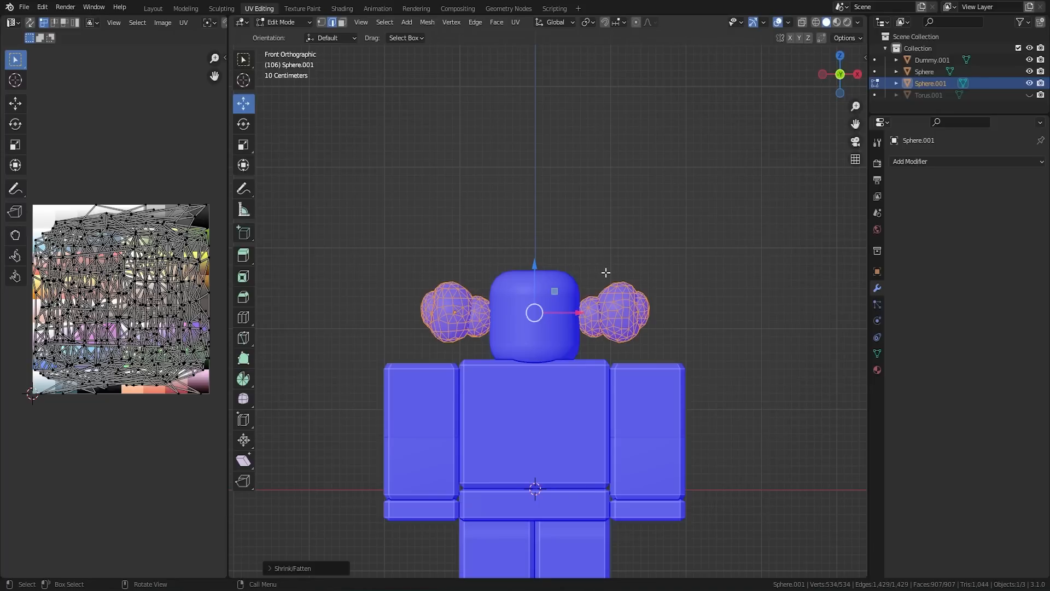
key(n)
right_click(599, 251)
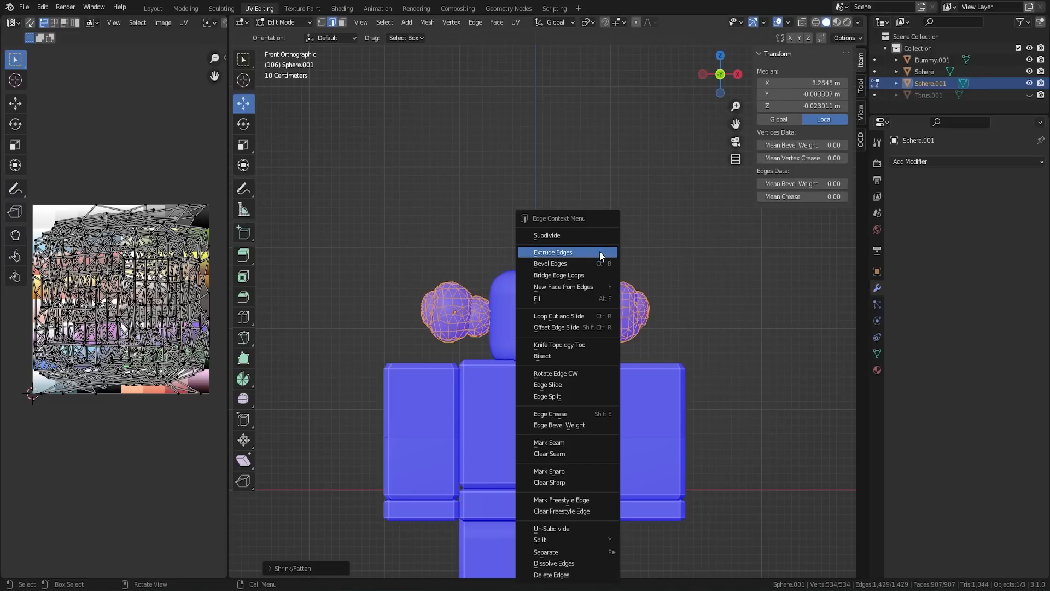
key(alt+n)
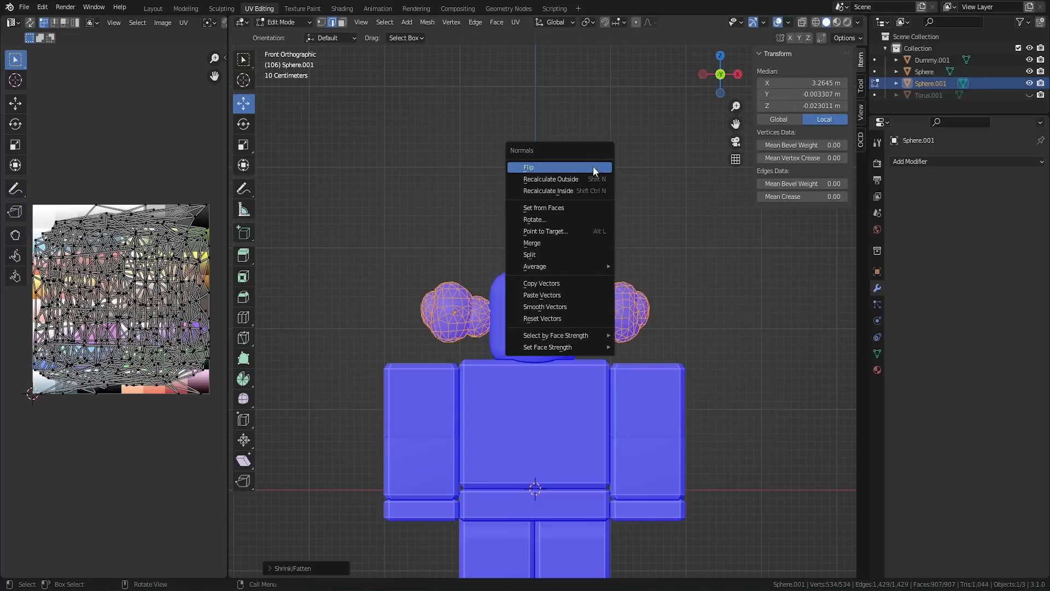
click(593, 167)
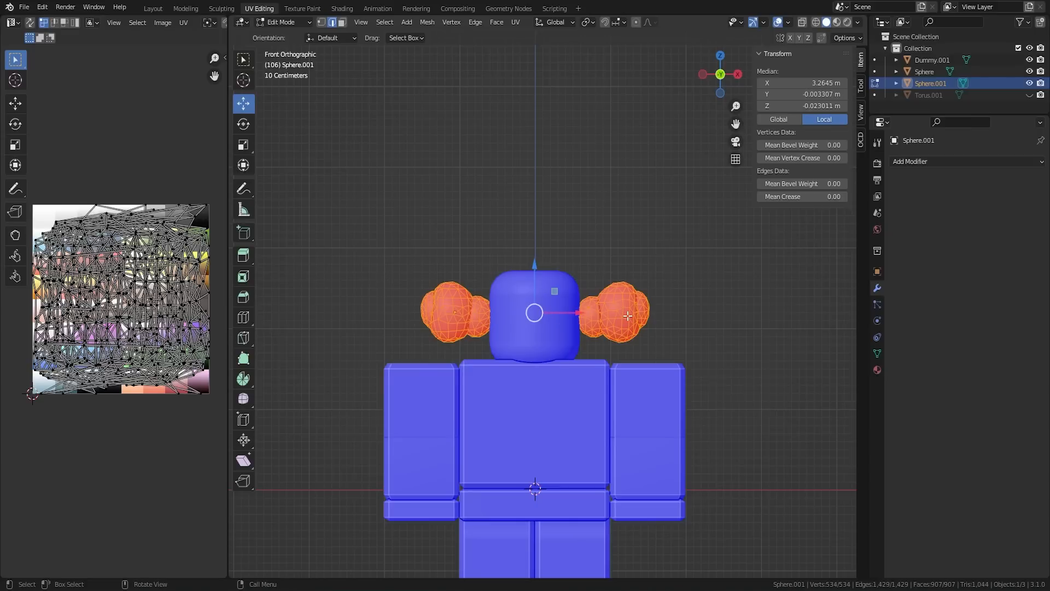
Unwrap the outer shell, scale its UVs to 0 and place them on the palette's black swatch
key(u)
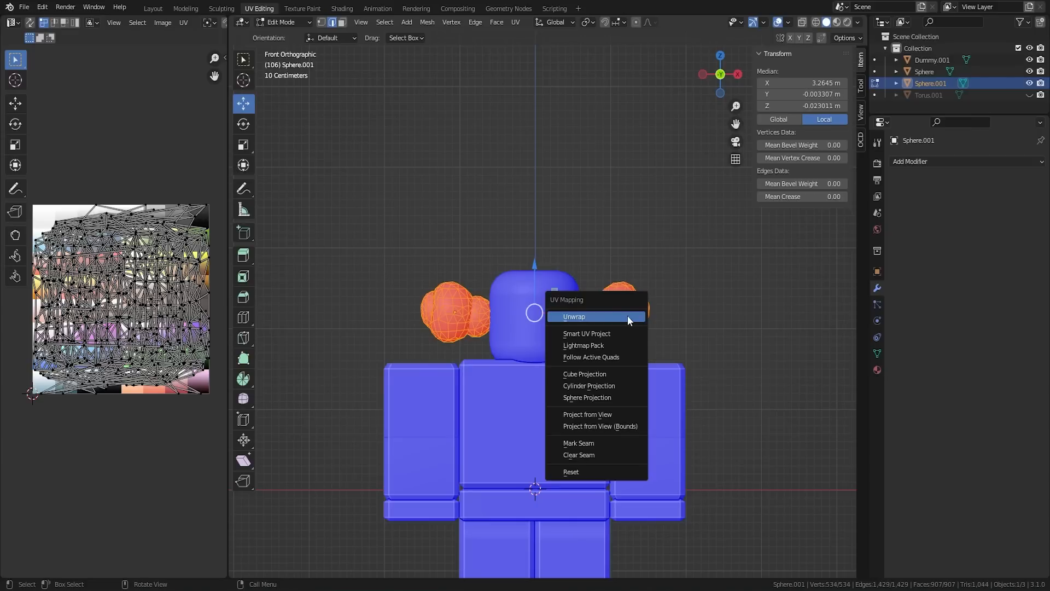
click(589, 316)
key(a)
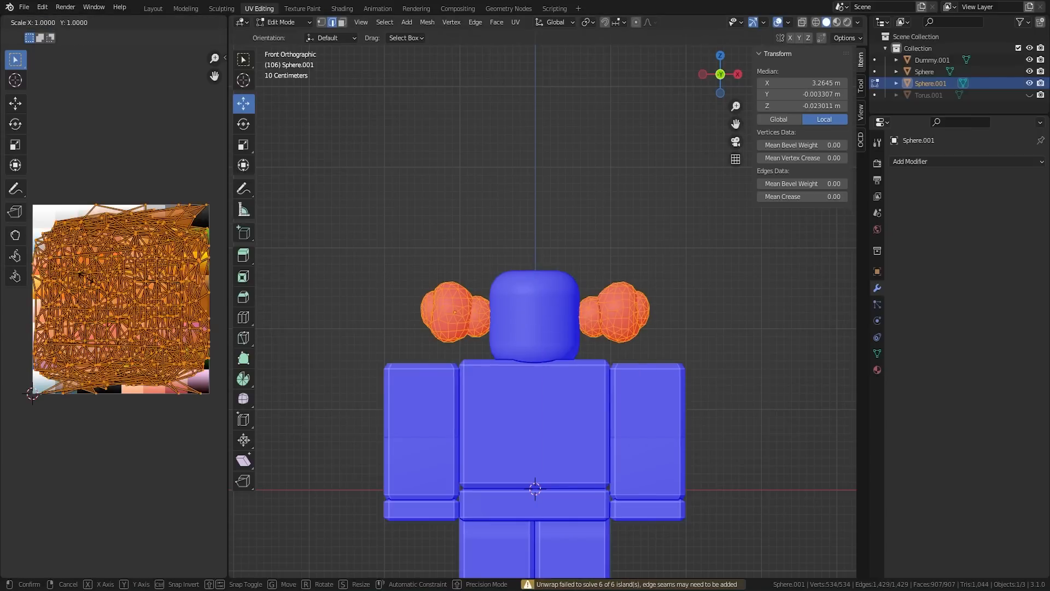
key(s)
click(87, 278)
text(as0)
click(133, 281)
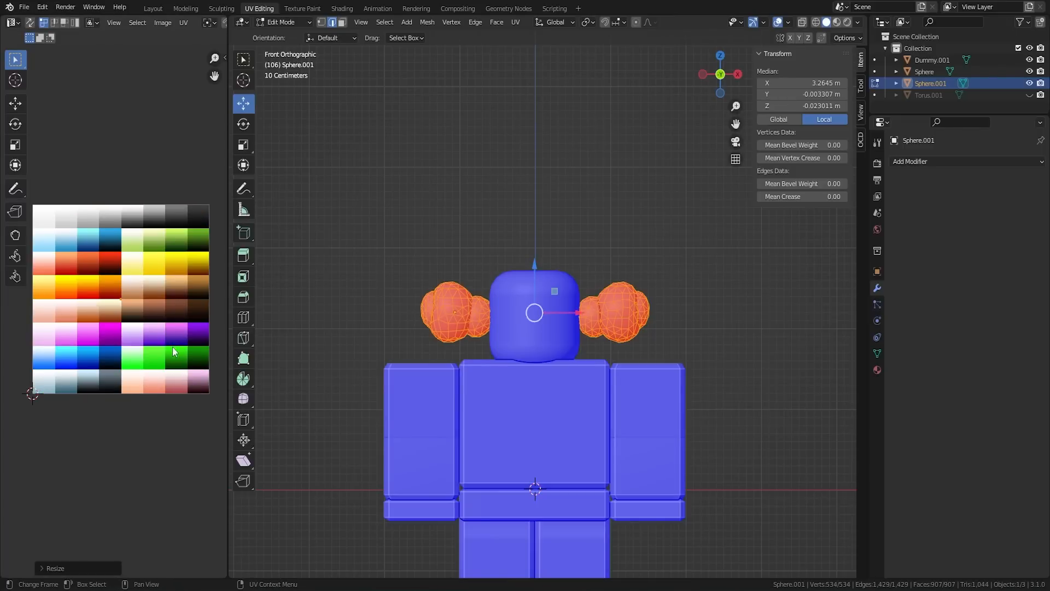
key(g)
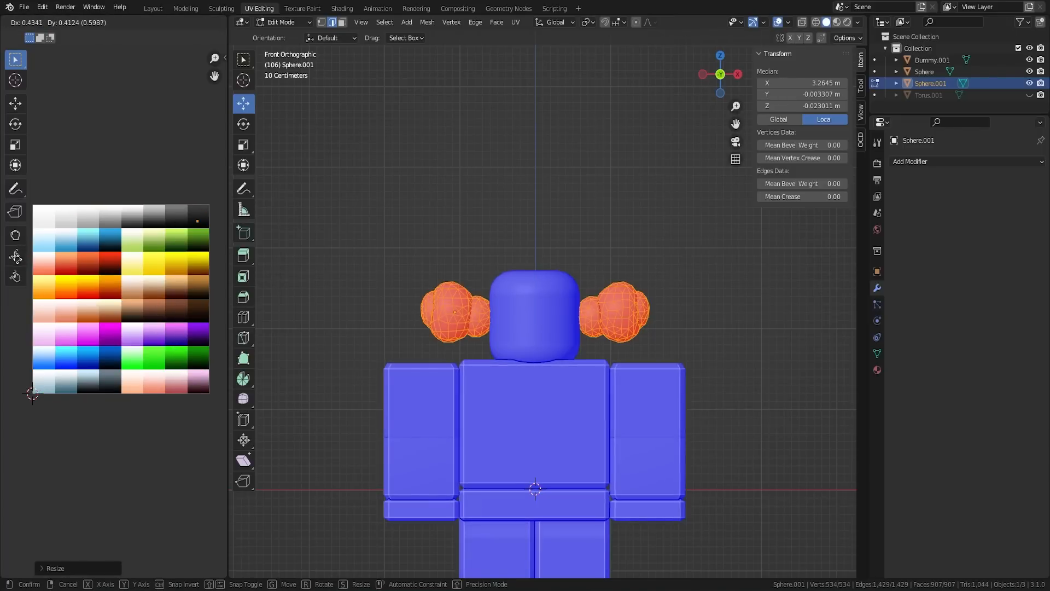
click(18, 262)
scroll(524, 301, up, 1)
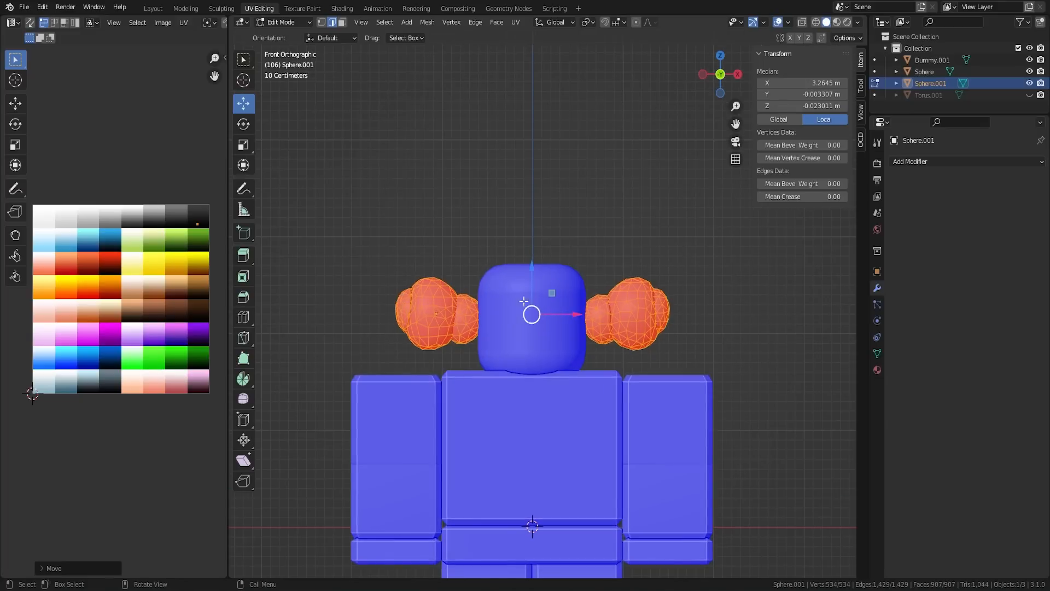
Pick out the inner puffs in wireframe, scale all their UVs to 0 and place them on the palette's white swatch
key(Tab)
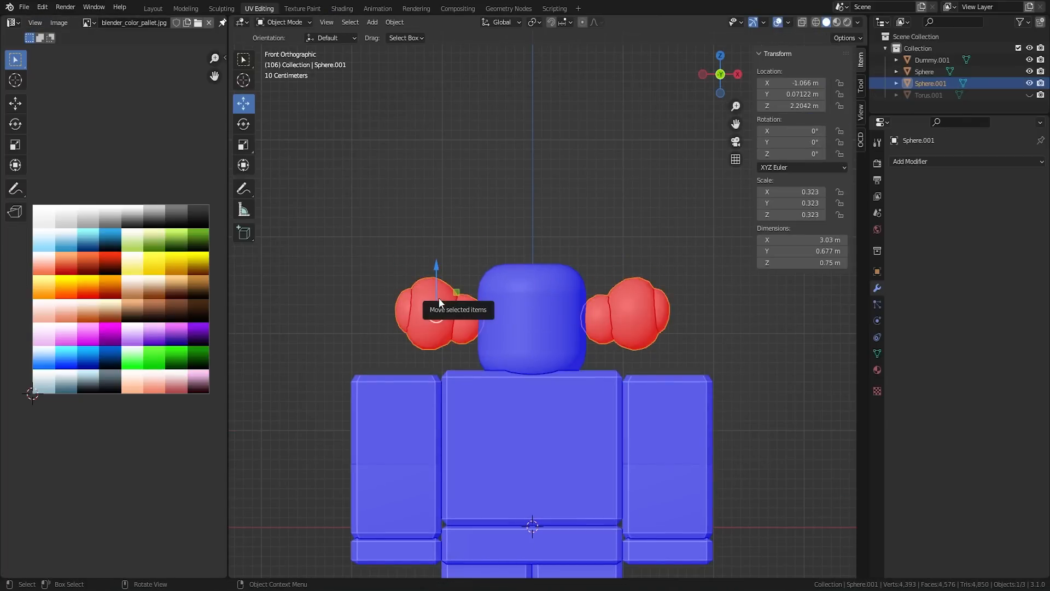
key(z)
click(363, 304)
scroll(365, 308, up, 4)
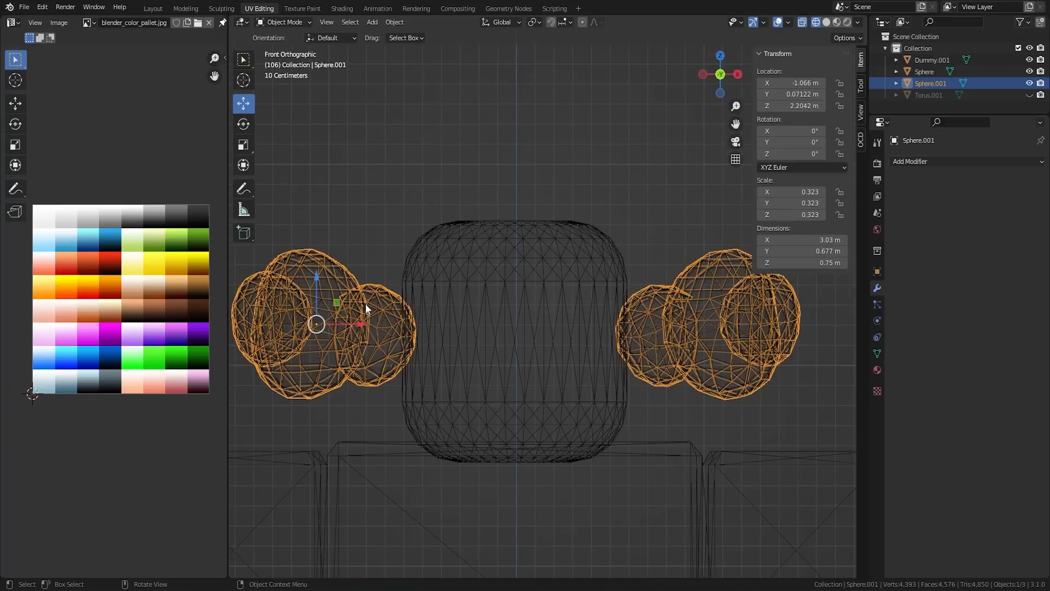
click(330, 279)
key(z)
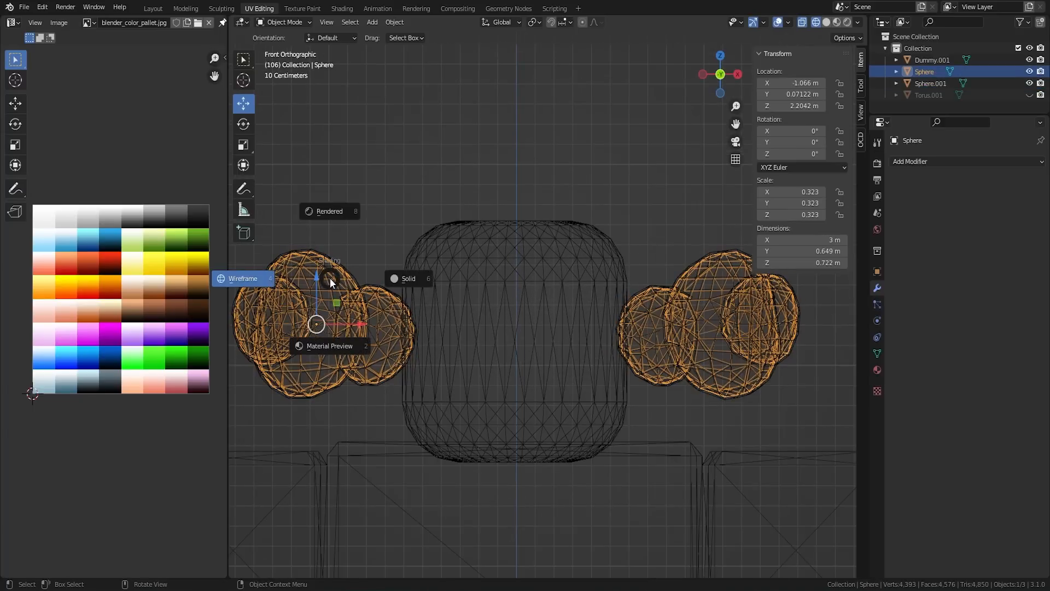
click(421, 276)
key(Tab)
scroll(427, 286, down, 4)
key(a)
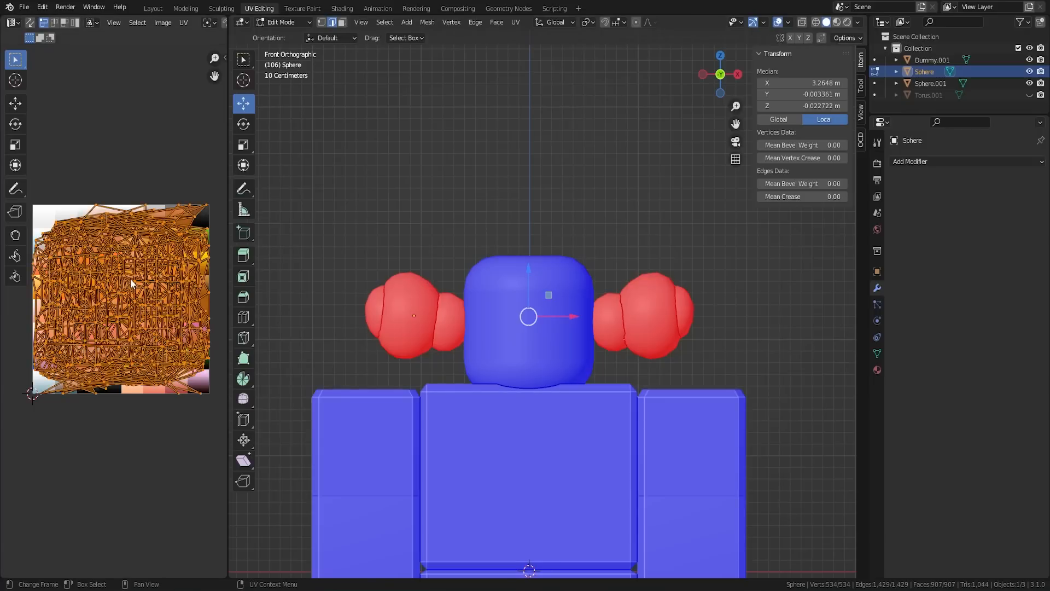
key(s)
key(0)
key(Return)
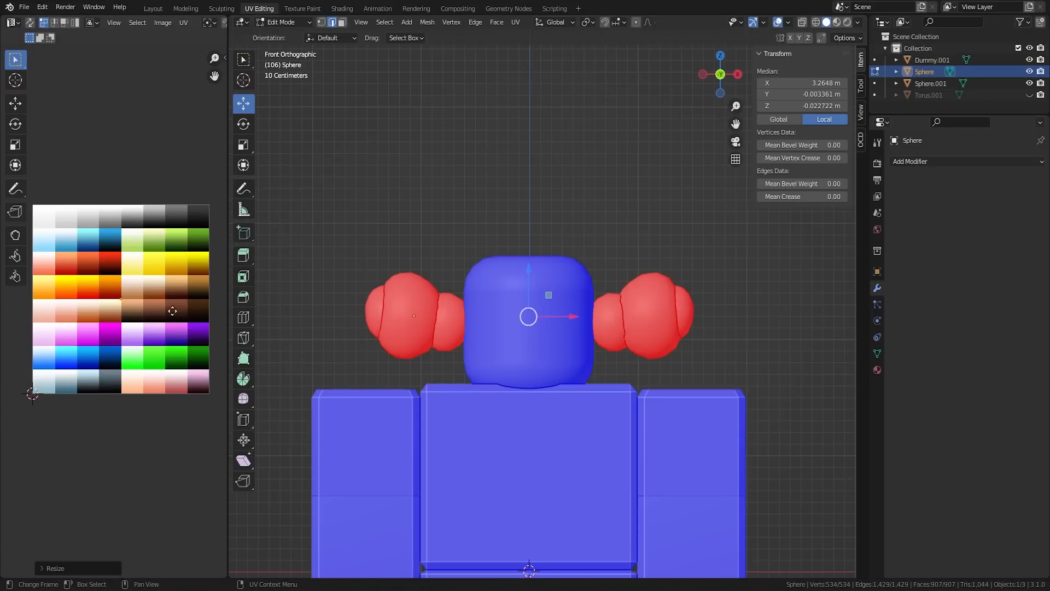
key(g)
click(56, 191)
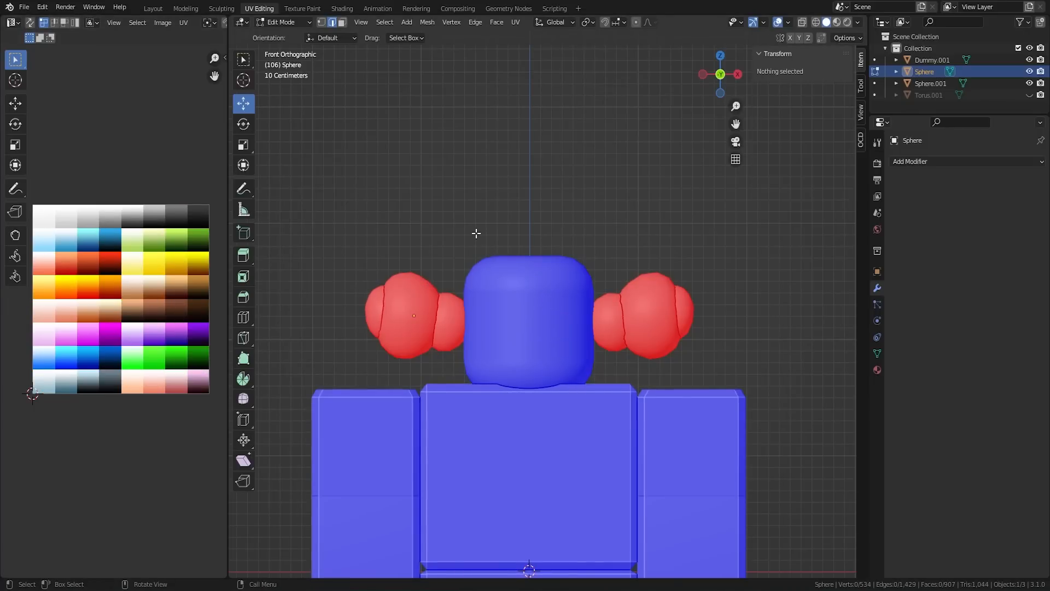
key(Tab)
Join the inner puffs and the outer outline shell into one object and check the combined mesh's geometry
scroll(443, 260, down, 1)
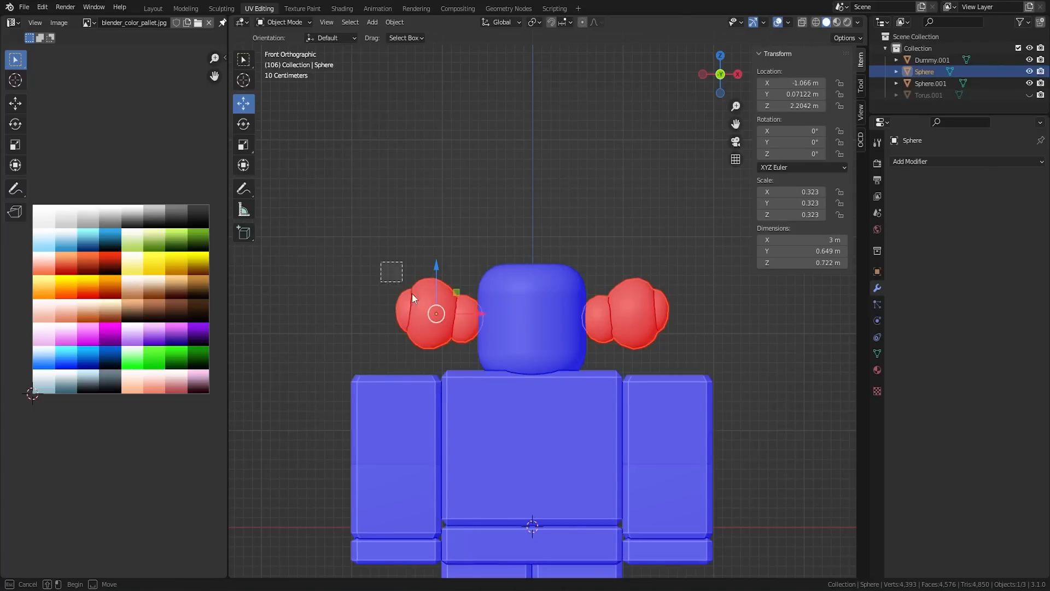
shift+drag(381, 262, 455, 346)
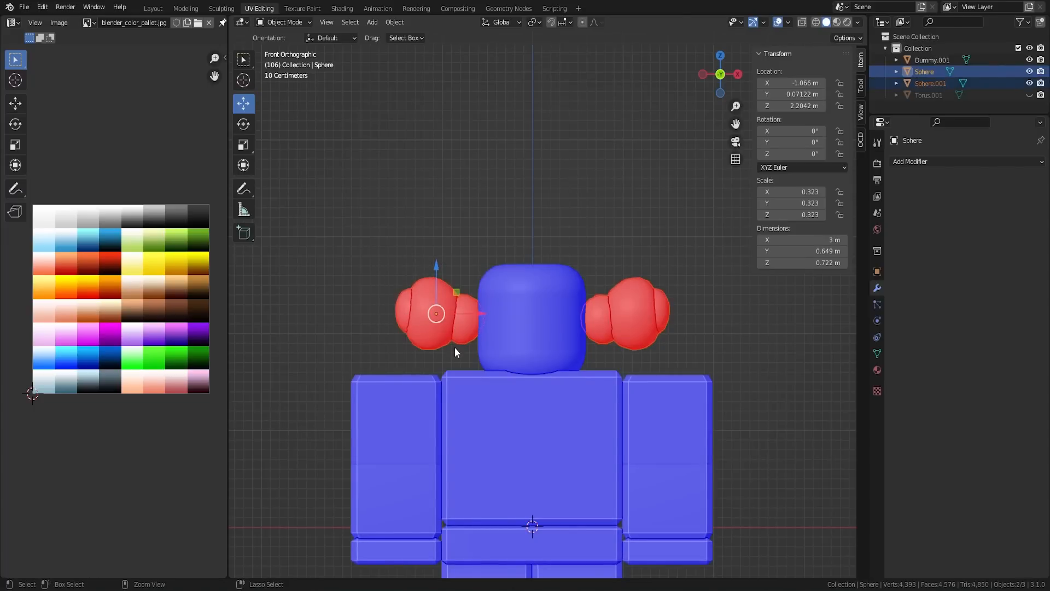
key(ctrl+j)
key(Tab)
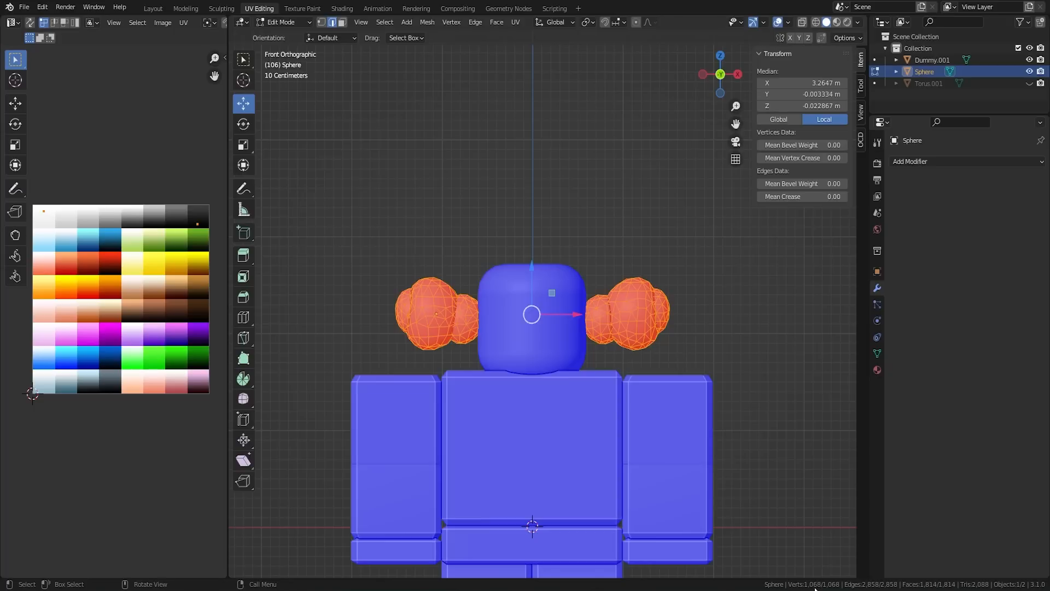
key(Tab)
scroll(569, 325, up, 2)
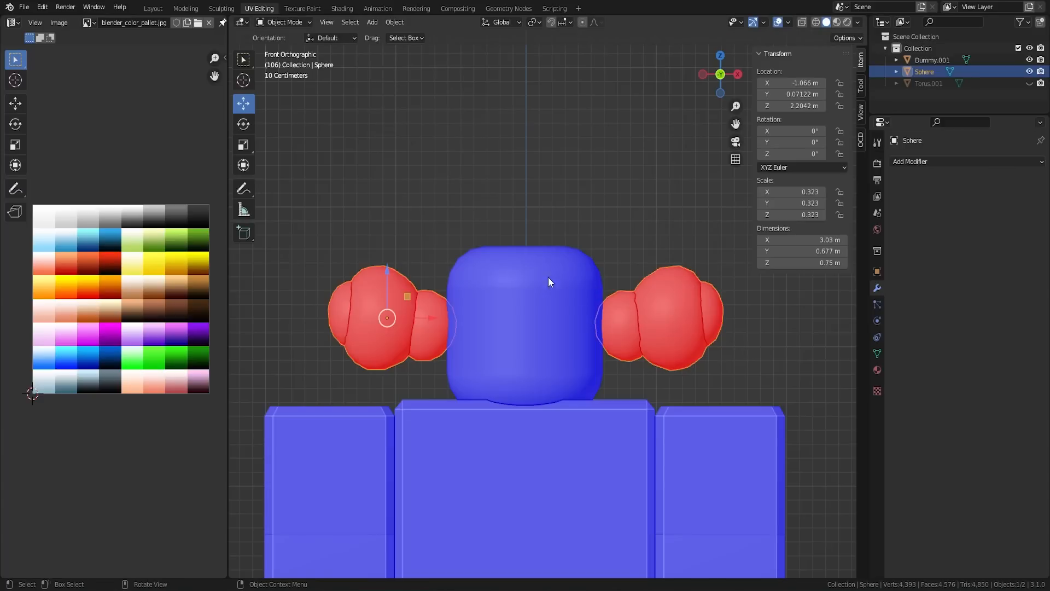
Add a cylinder mesh to the scene and set its vertex count to 12
click(528, 273)
click(539, 226)
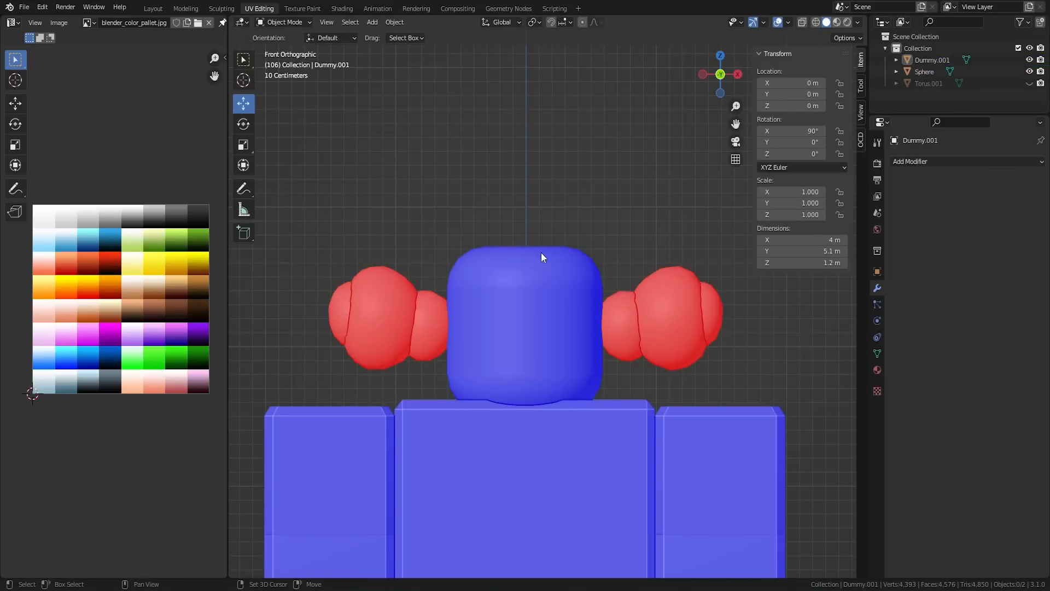
key(shift+a)
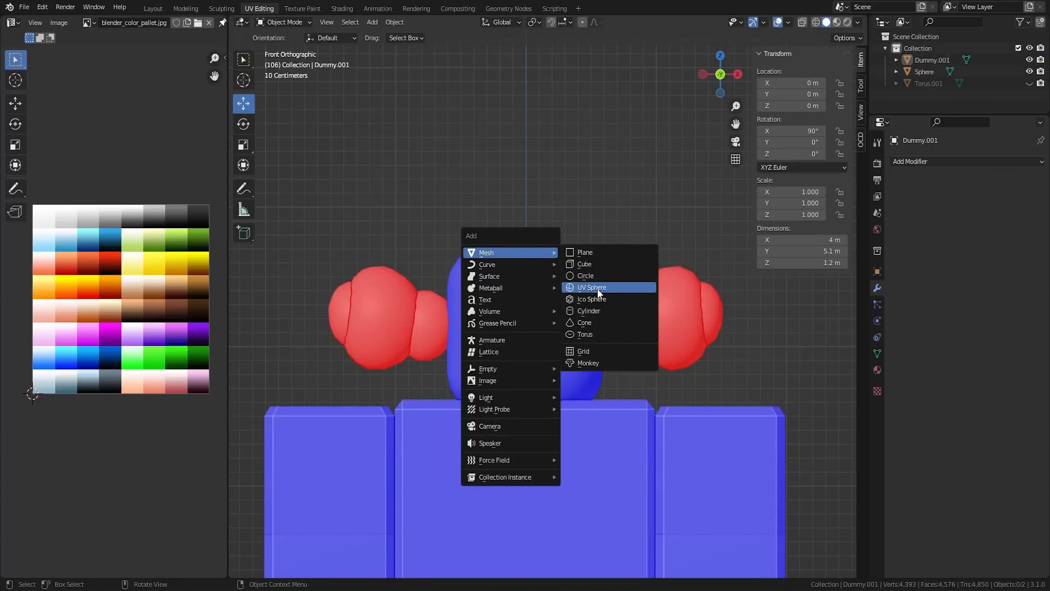
click(597, 310)
scroll(556, 345, down, 3)
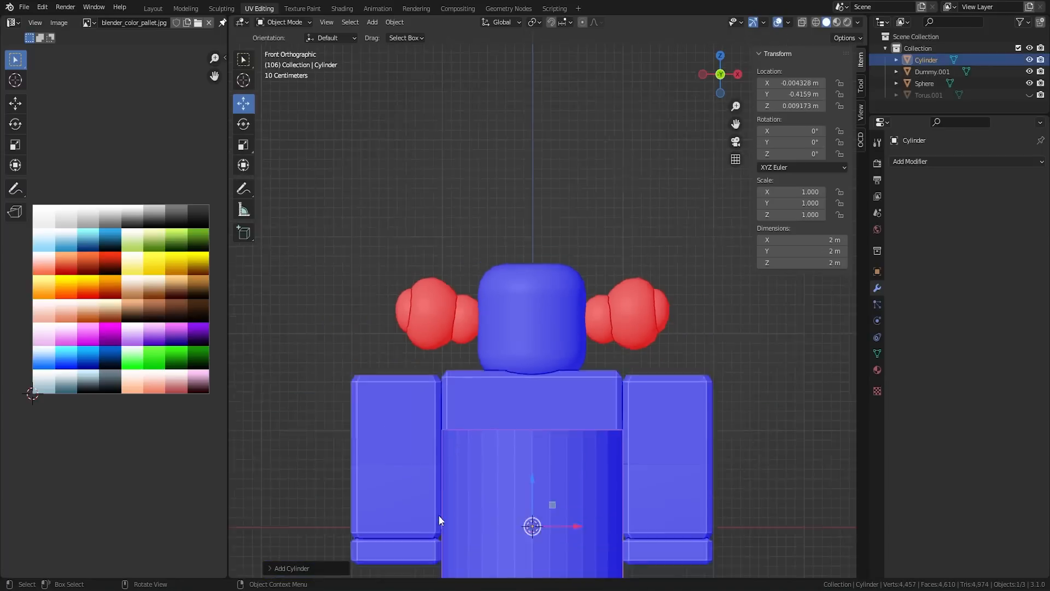
click(262, 569)
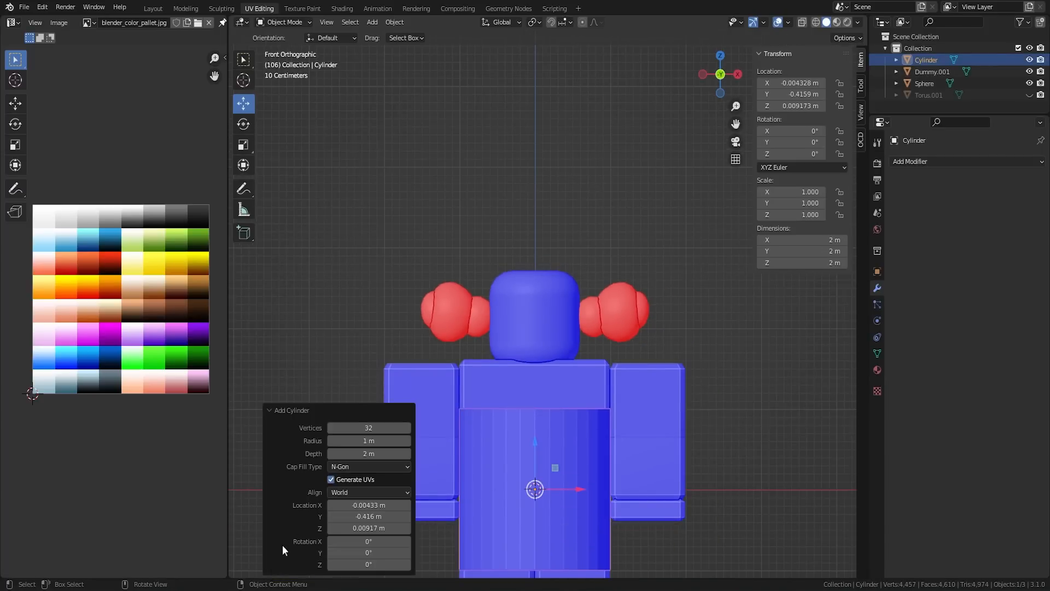
click(371, 429)
key(Return)
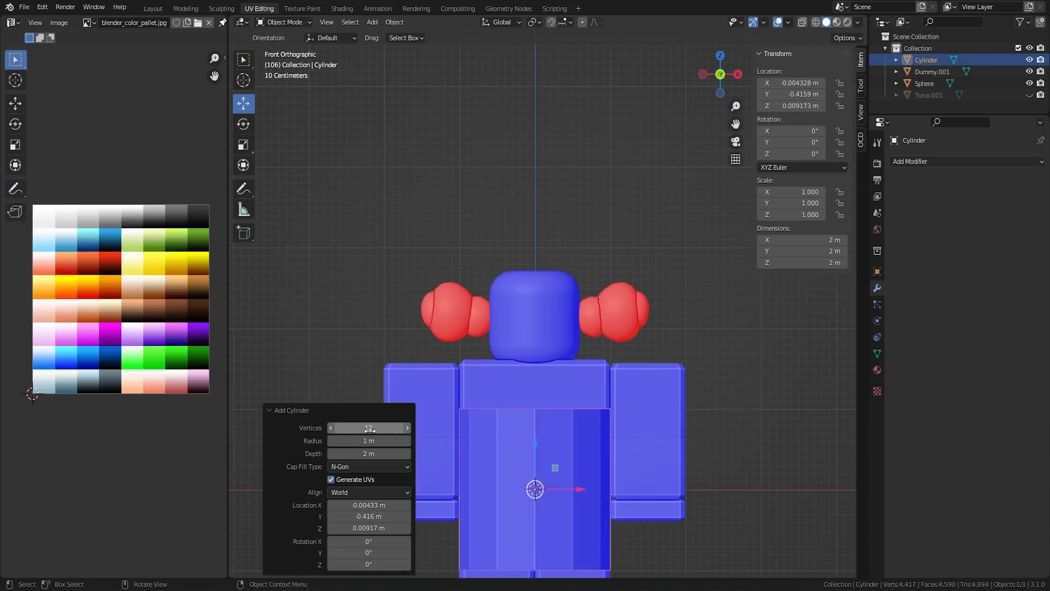
Inspect the new cylinder's roundness from above and set its vertex count to 16
middle_drag(520, 394, 515, 448)
click(358, 428)
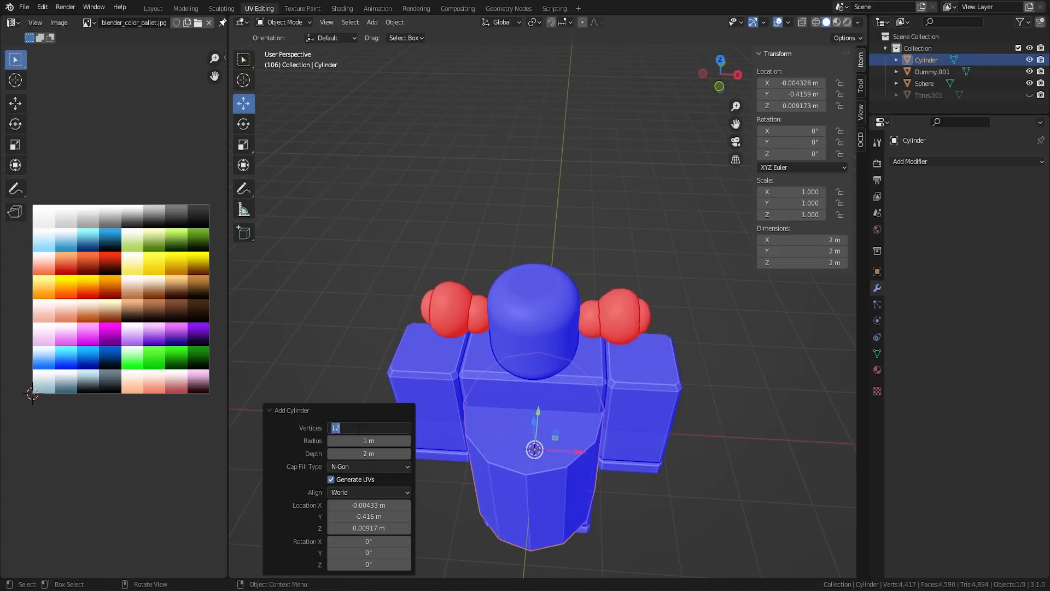
text(167)
key(Return)
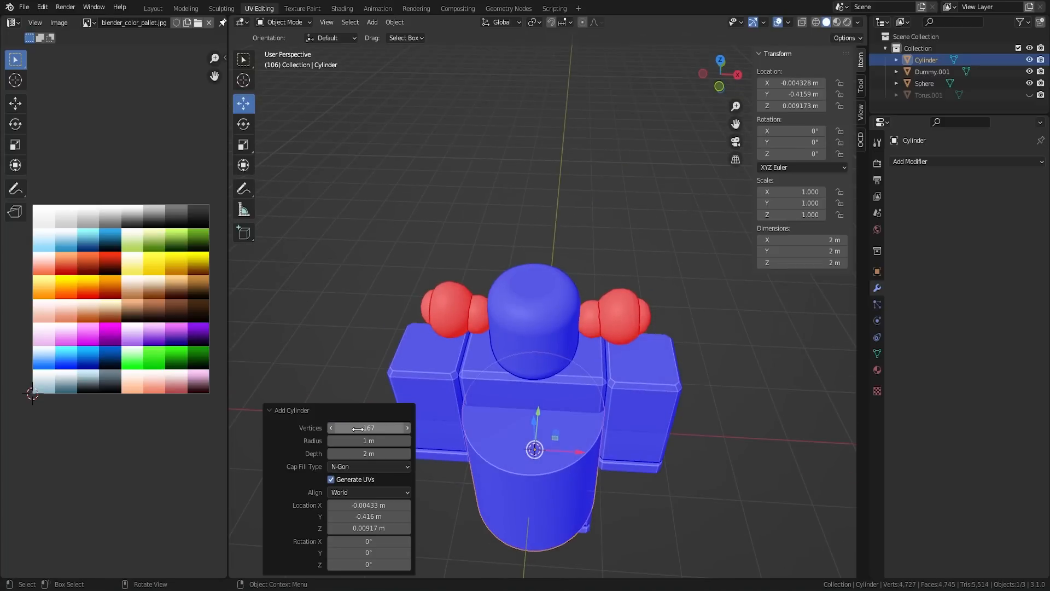
click(359, 429)
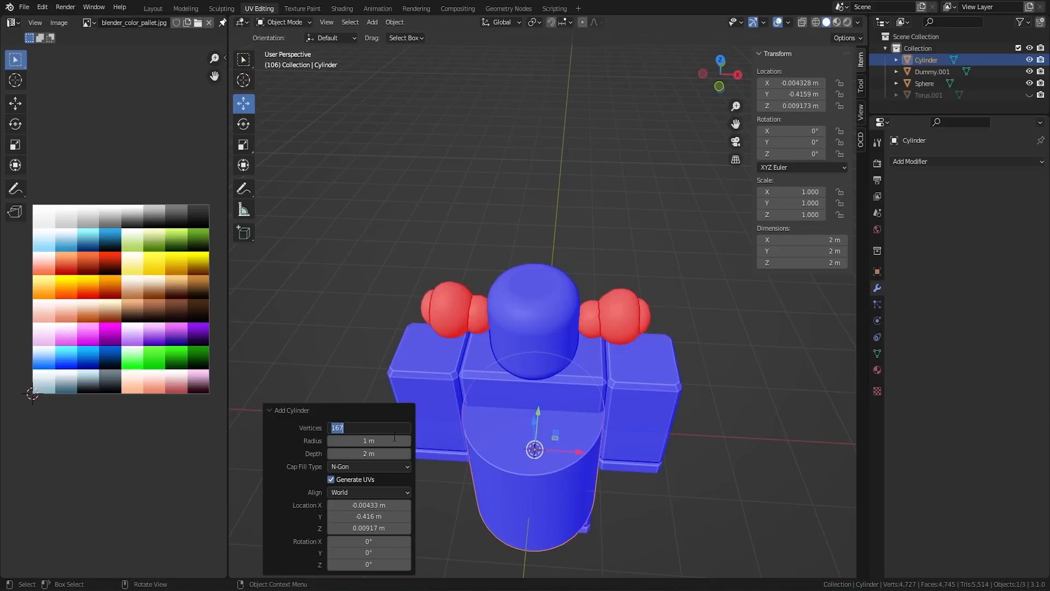
text(16)
key(Return)
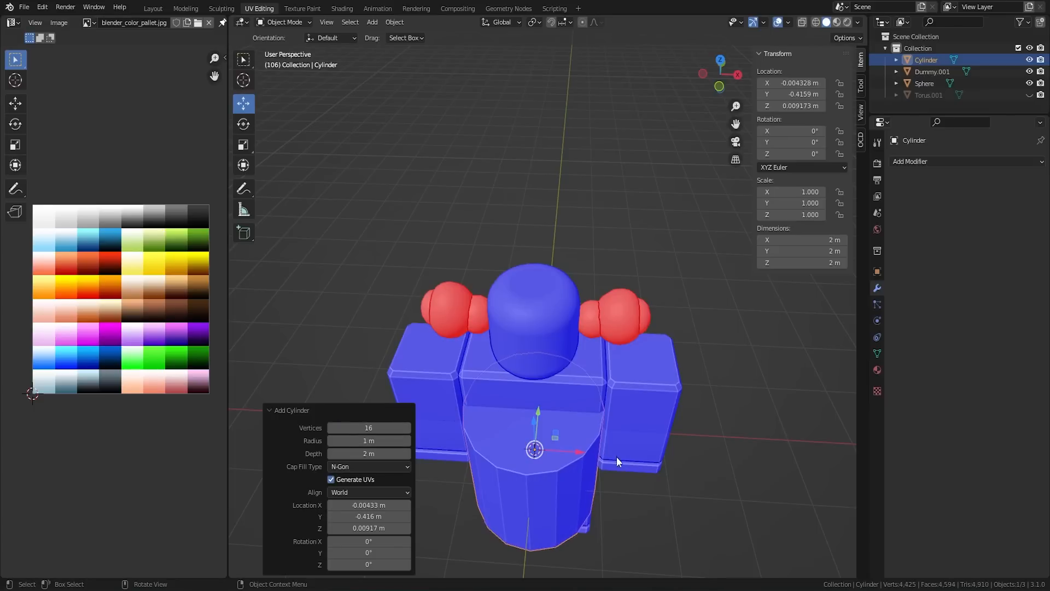
Raise the cylinder about 1.995 m to the dummy's head and scale it to about 0.598 to match the head's width
alt+middle_drag(557, 446, 569, 418)
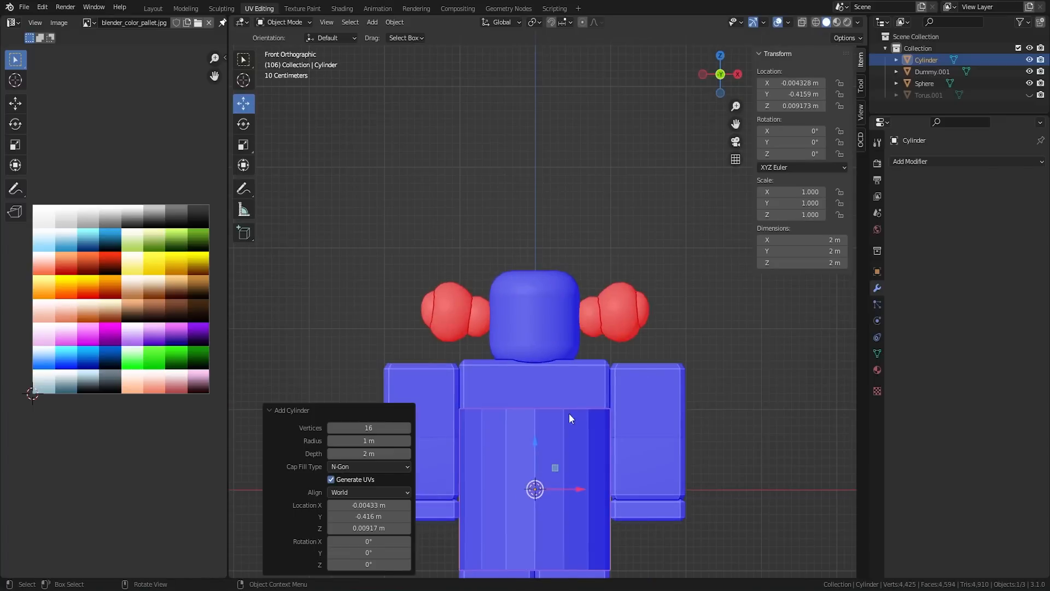
drag(531, 457, 558, 295)
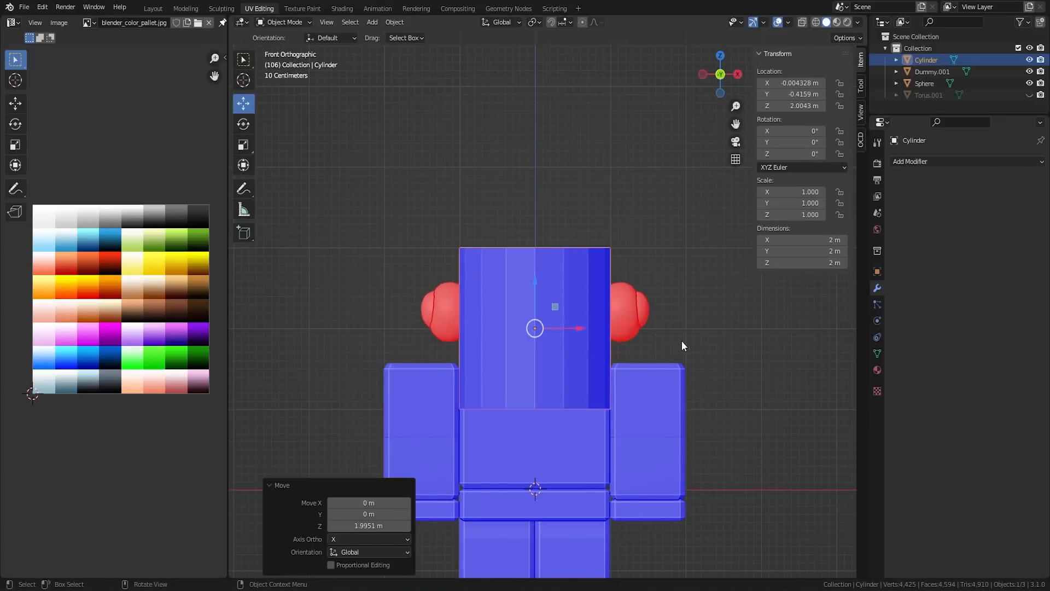
key(s)
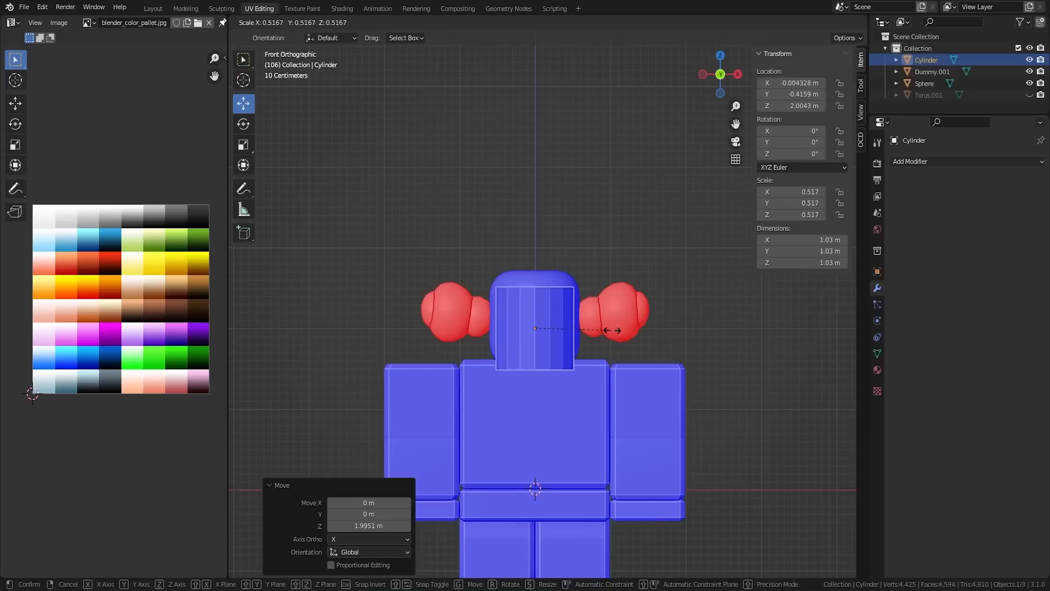
click(618, 329)
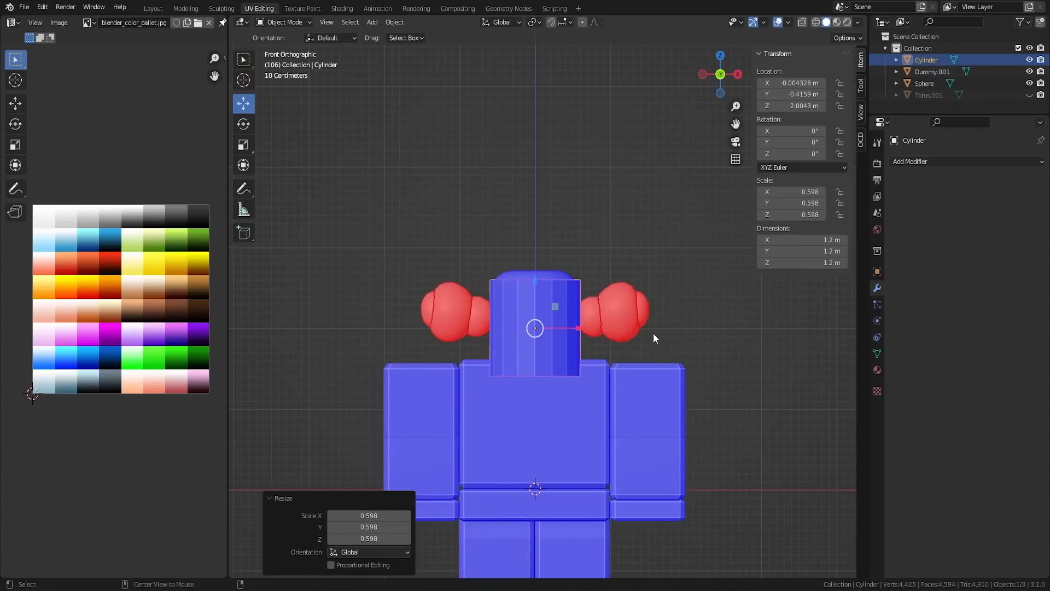
In wireframe, lower the cylinder's top face about 0.181 m and raise its bottom face to around the middle of the head
scroll(574, 339, up, 5)
key(z)
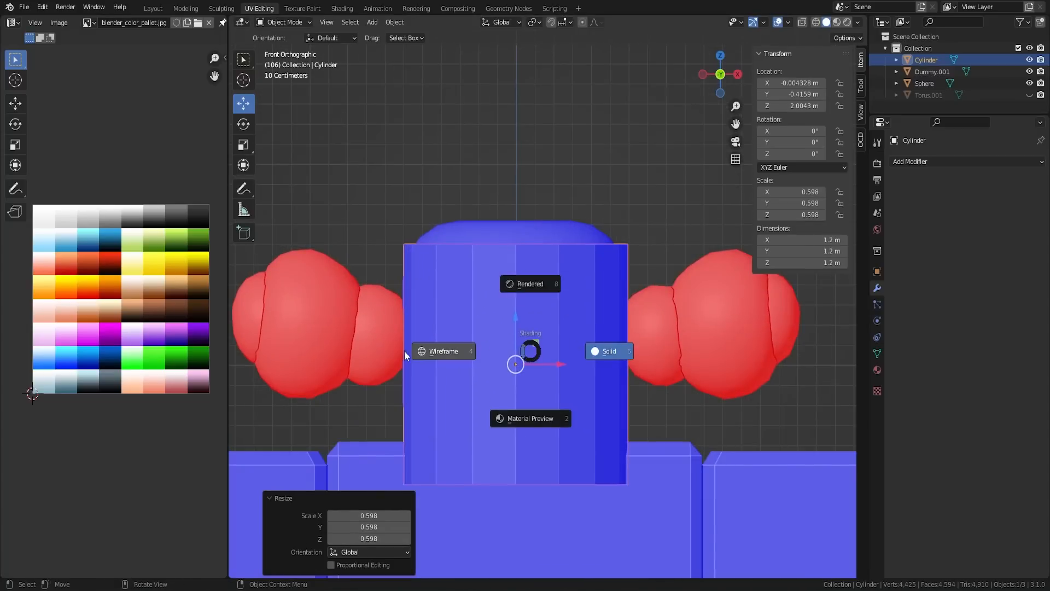
click(446, 352)
key(Tab)
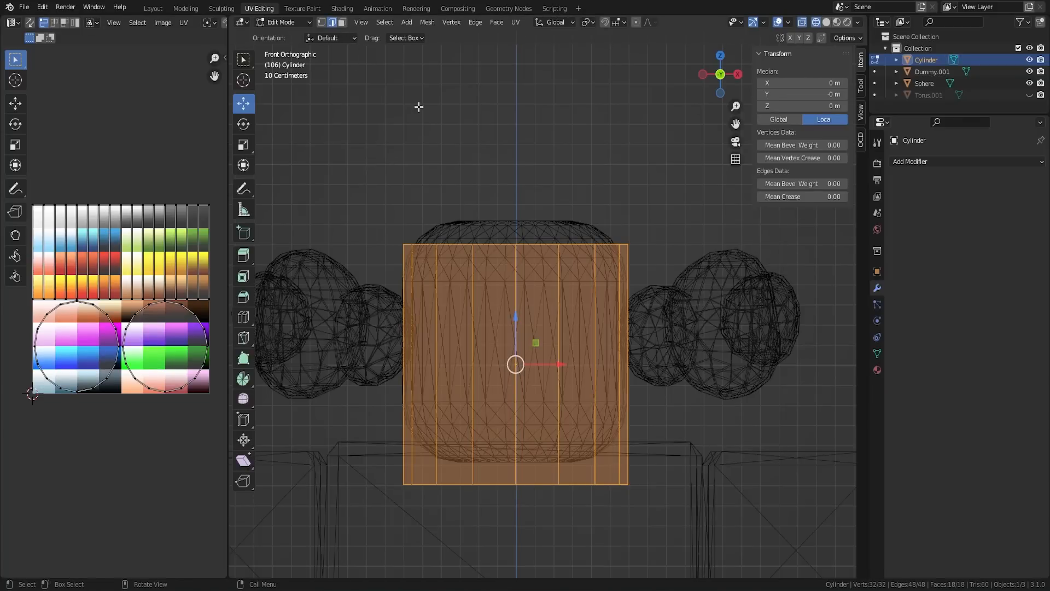
key(3)
click(518, 243)
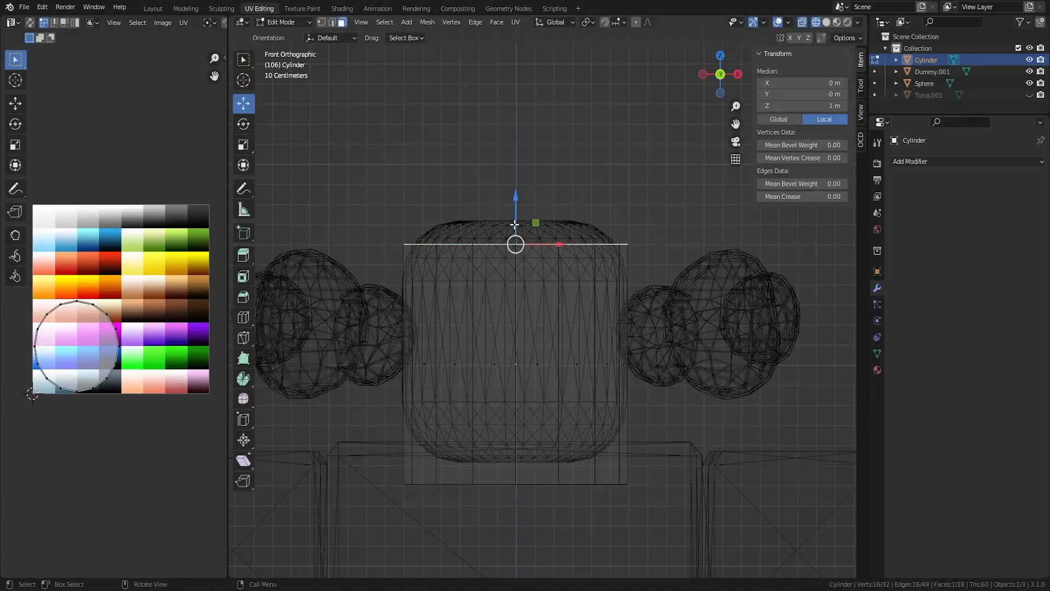
drag(515, 226, 513, 263)
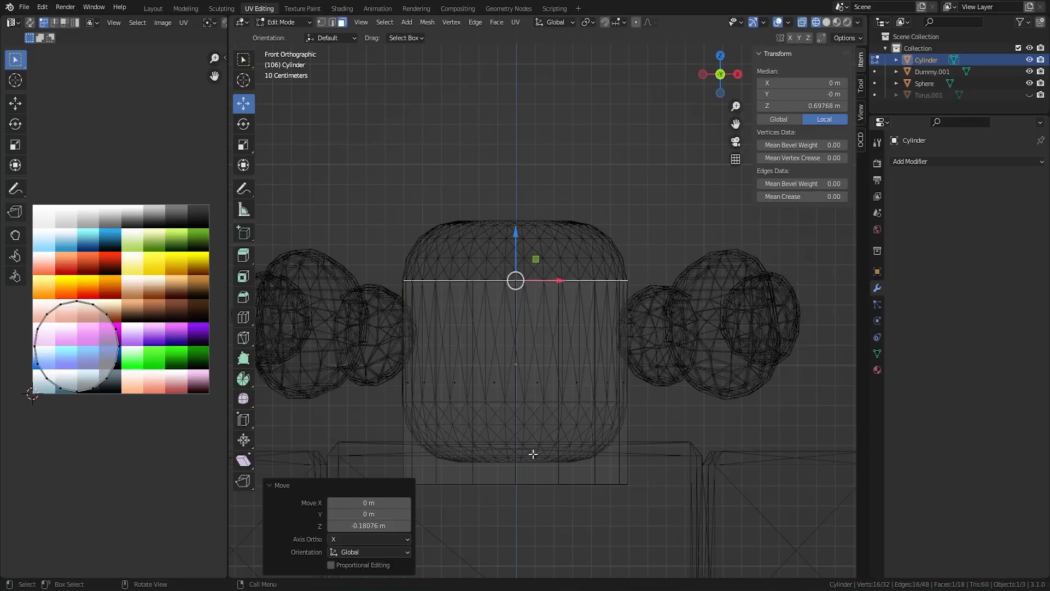
click(520, 487)
drag(515, 441, 531, 314)
Extrude the top face about 0.294 m up to the head's top and bevel its rim 0.43 m with 3 segments
click(516, 281)
key(e)
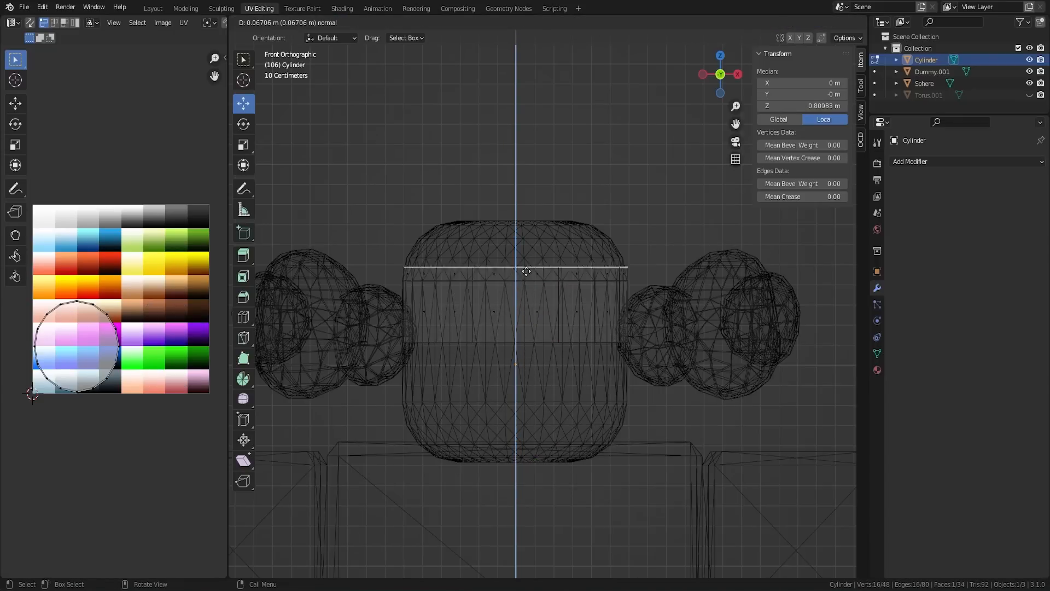
click(519, 222)
key(ctrl+b)
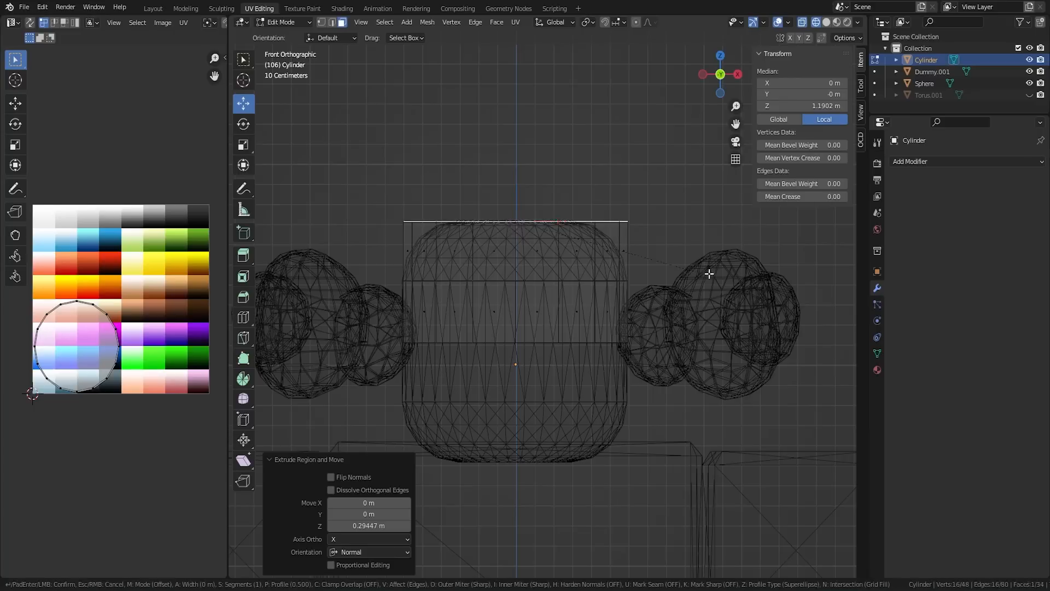
scroll(752, 284, up, 1)
click(744, 286)
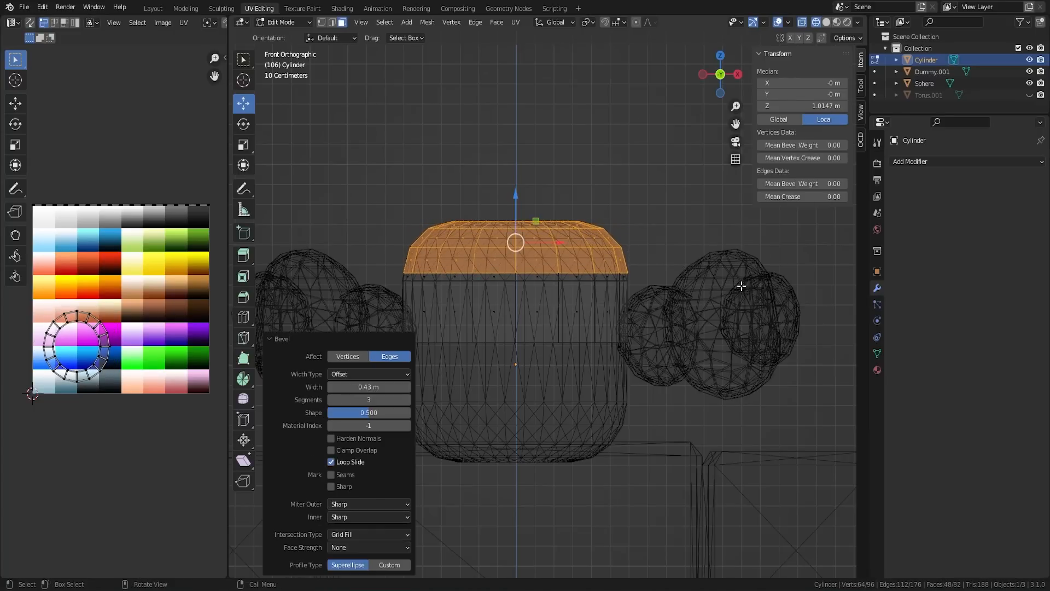
Dissolve the extra horizontal edge loop just below the bevelled rim and return to solid shading in Object Mode
scroll(640, 287, up, 3)
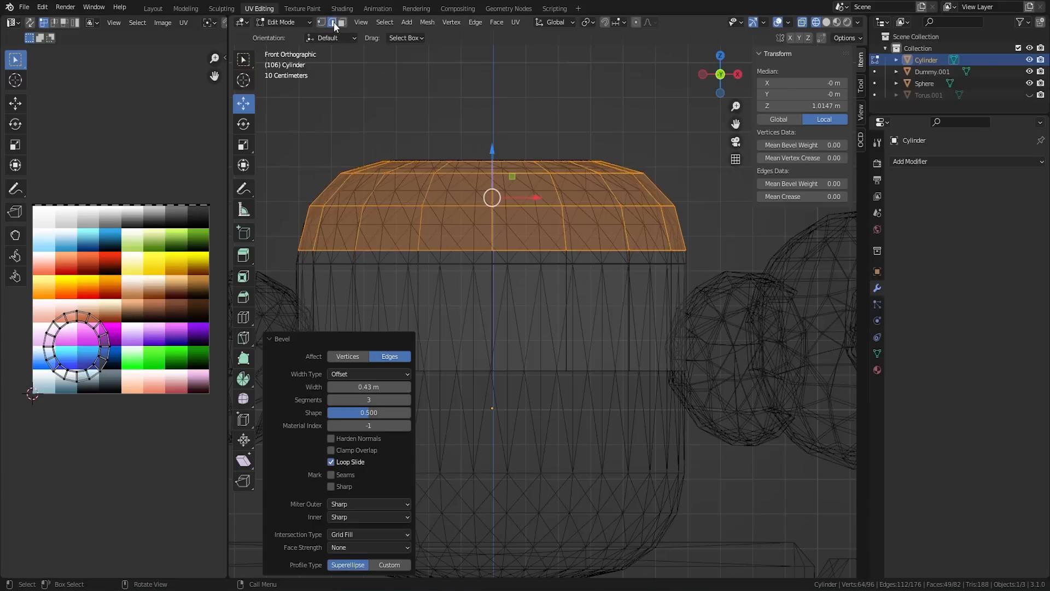
key(2)
alt+click(556, 263)
key(x)
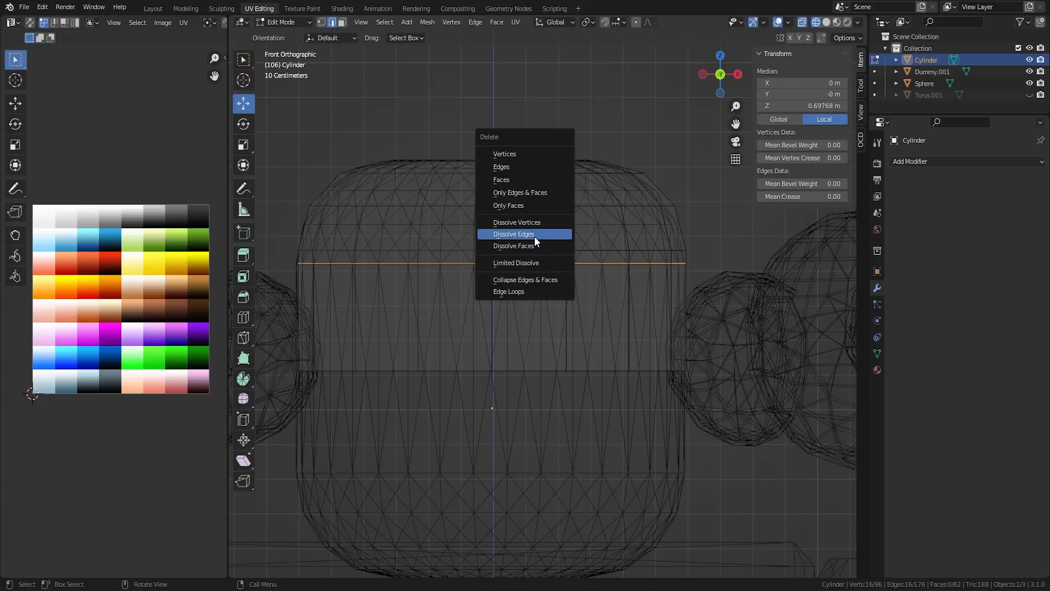
click(535, 236)
key(shift+z)
key(Tab)
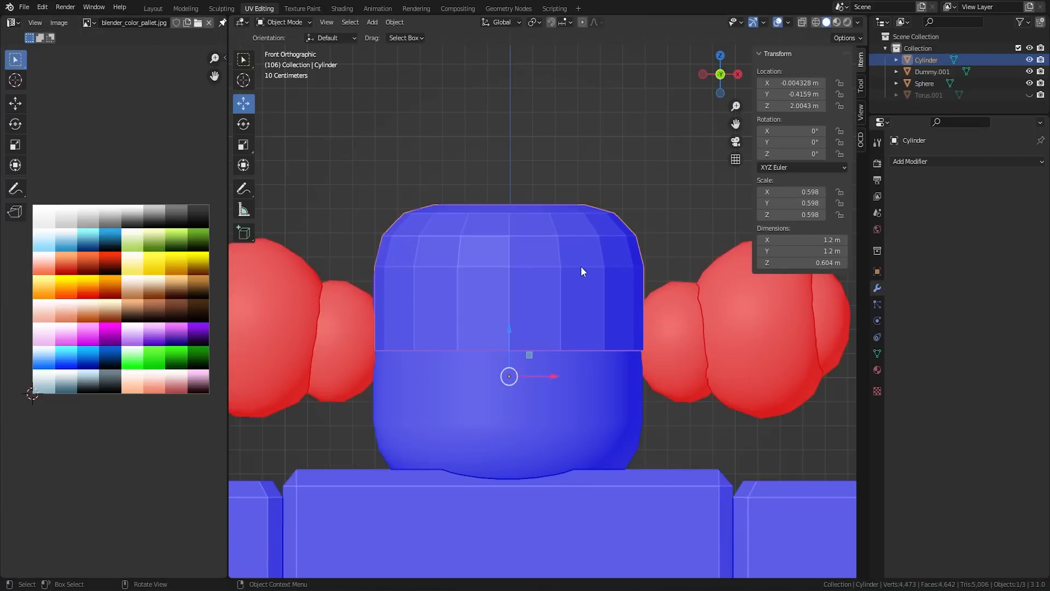
Move the cap about 0.451 m along Y so it is centred over the head, and adjust its scale slightly
click(595, 267)
click(563, 265)
mouse_move(563, 264)
middle_down()
mouse_move(622, 251)
mouse_move(577, 237)
mouse_move(586, 274)
mouse_move(531, 276)
mouse_move(575, 277)
middle_up()
drag(493, 353, 565, 353)
key(s)
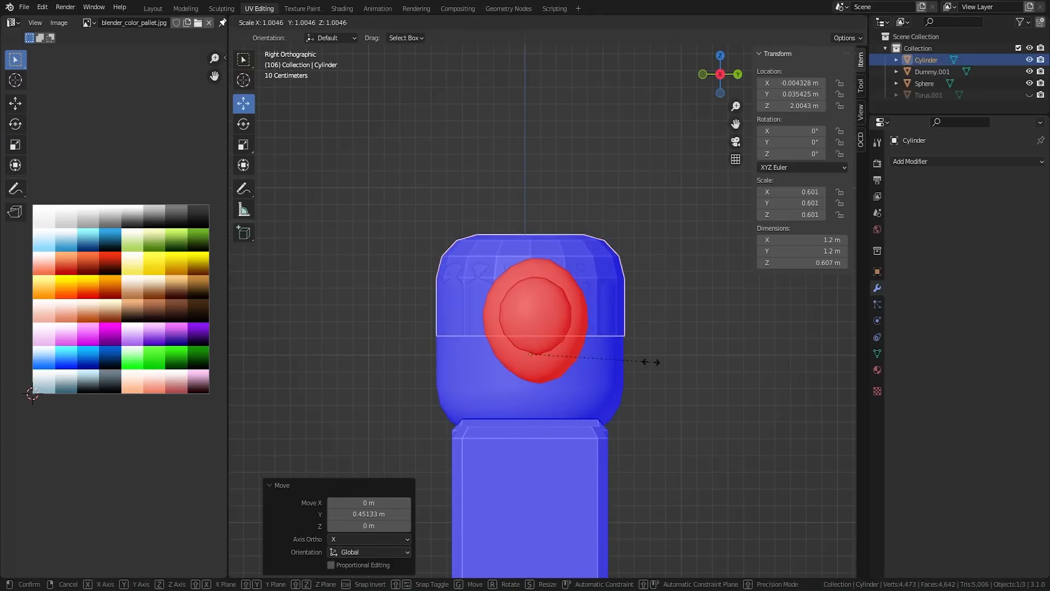
click(654, 362)
Scale the cap slightly larger so it encloses the upper head, and switch it to Edit Mode
middle_drag(654, 362, 531, 280)
key(s)
click(635, 321)
key(Tab)
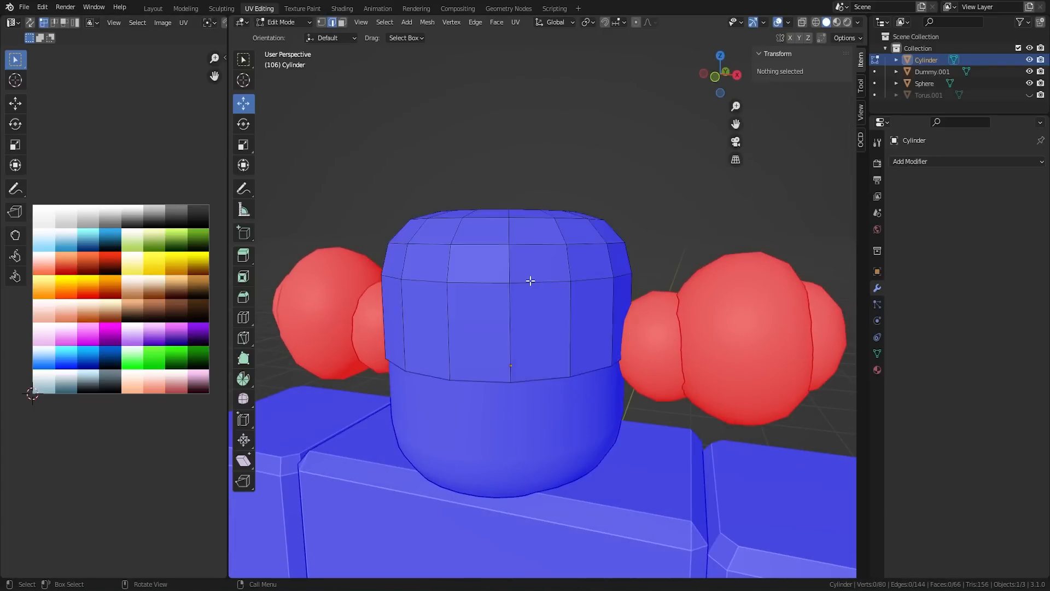
Flip the normals of all the cap's faces
key(a)
key(u)
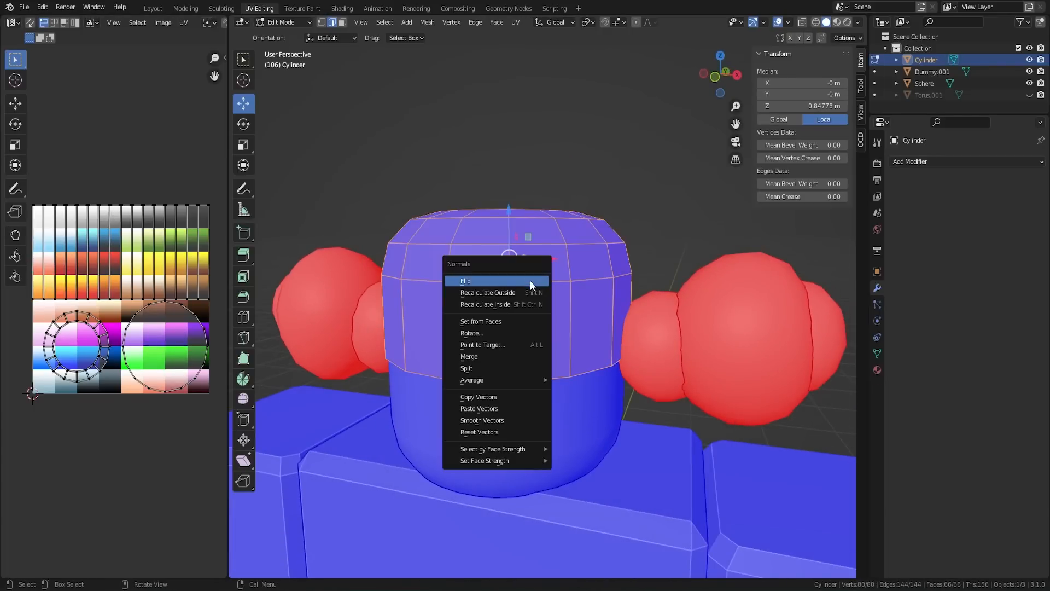
click(530, 280)
key(Tab)
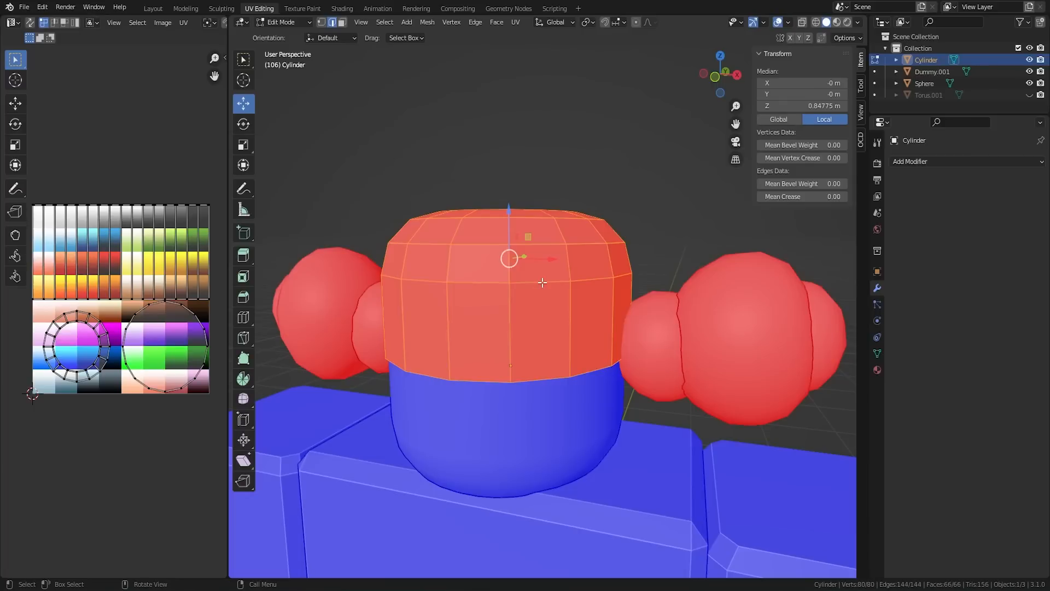
Collapse the cap's UVs to a single point, place it on the palette's red swatch, and return to Object Mode
key(s)
key(0)
key(Return)
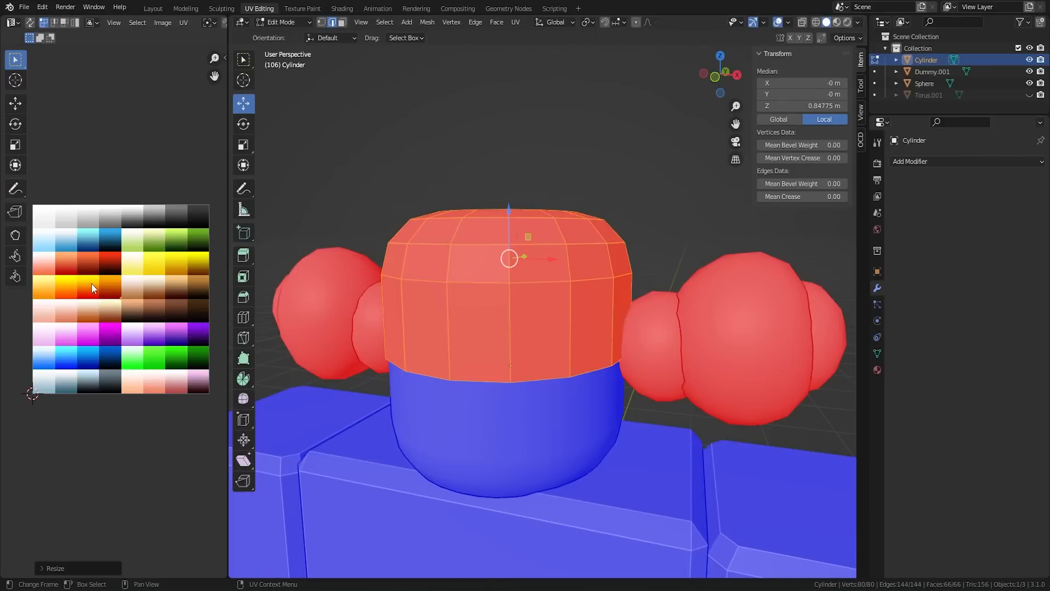
key(g)
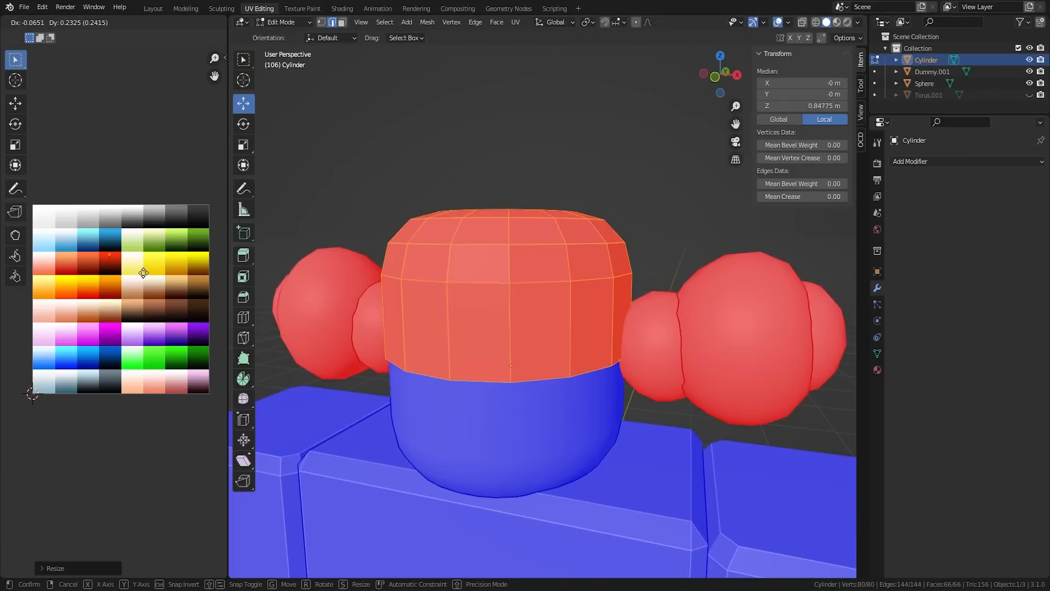
click(143, 273)
key(Tab)
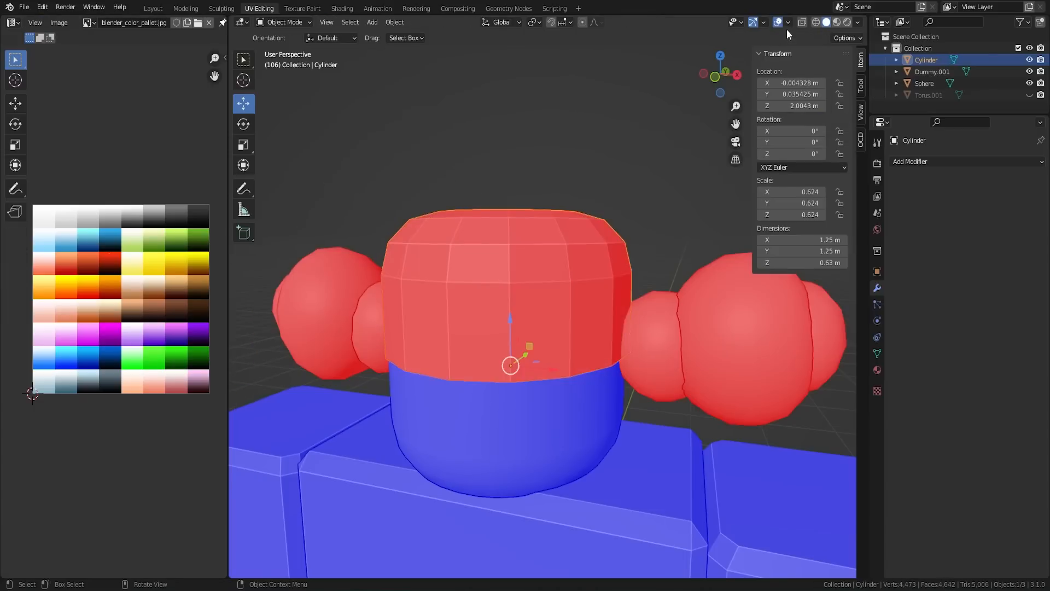
Turn off the face orientation overlay, switch the viewport to Material Preview shading, and deselect the cap
click(788, 22)
click(720, 236)
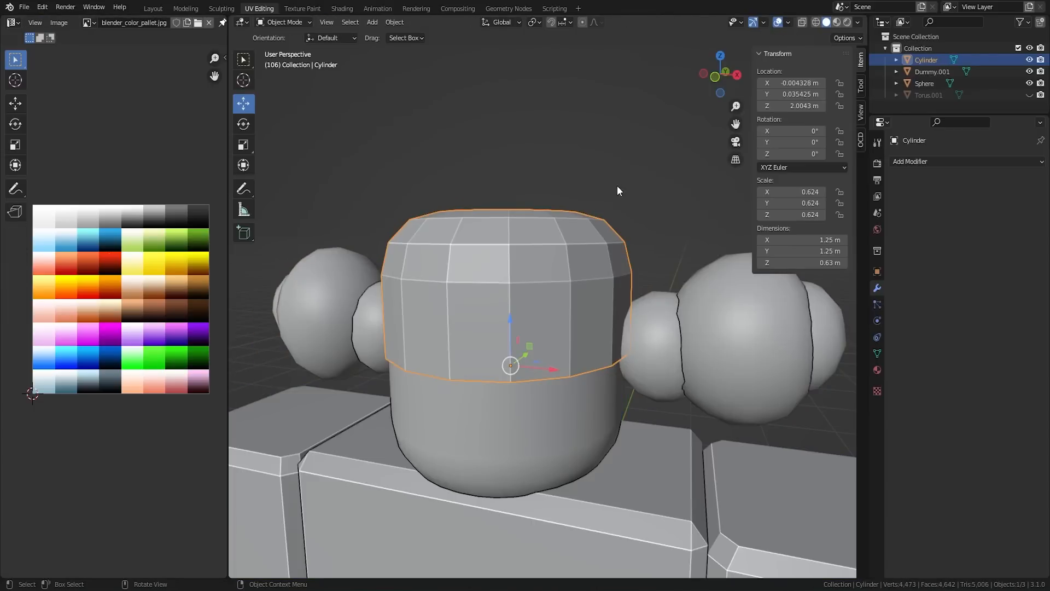
click(626, 183)
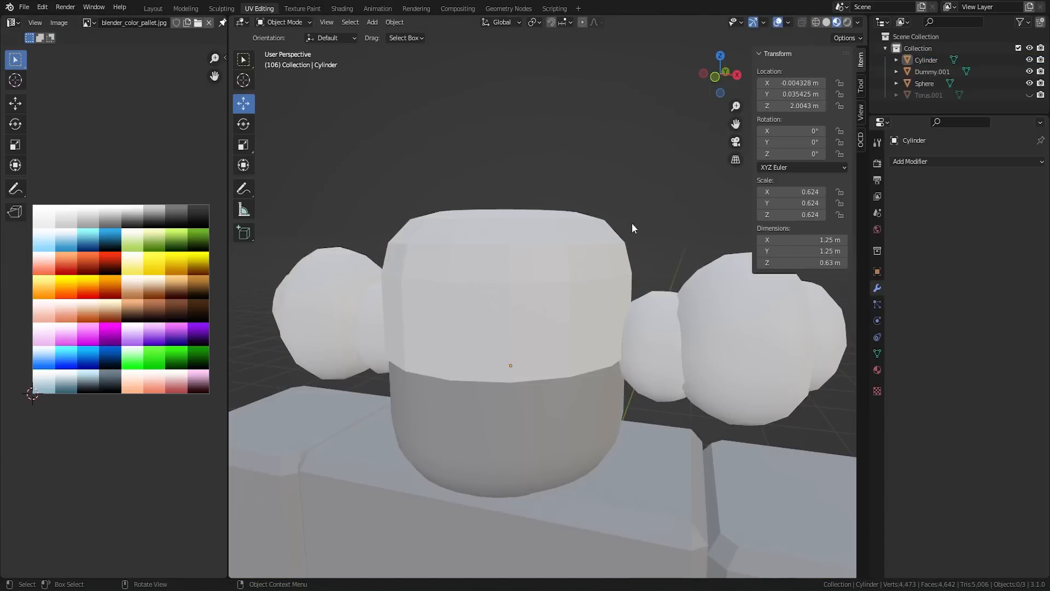
Join the cap and the puffy side accessories into one object and open it in Edit Mode
middle_drag(632, 228, 582, 289)
click(581, 289)
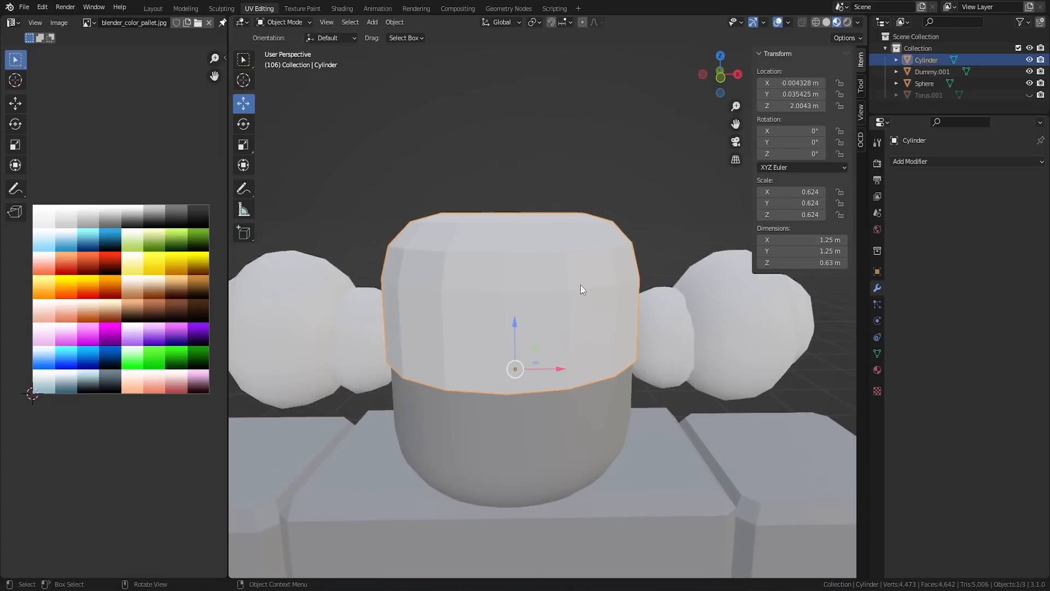
shift+click(661, 317)
key(Tab)
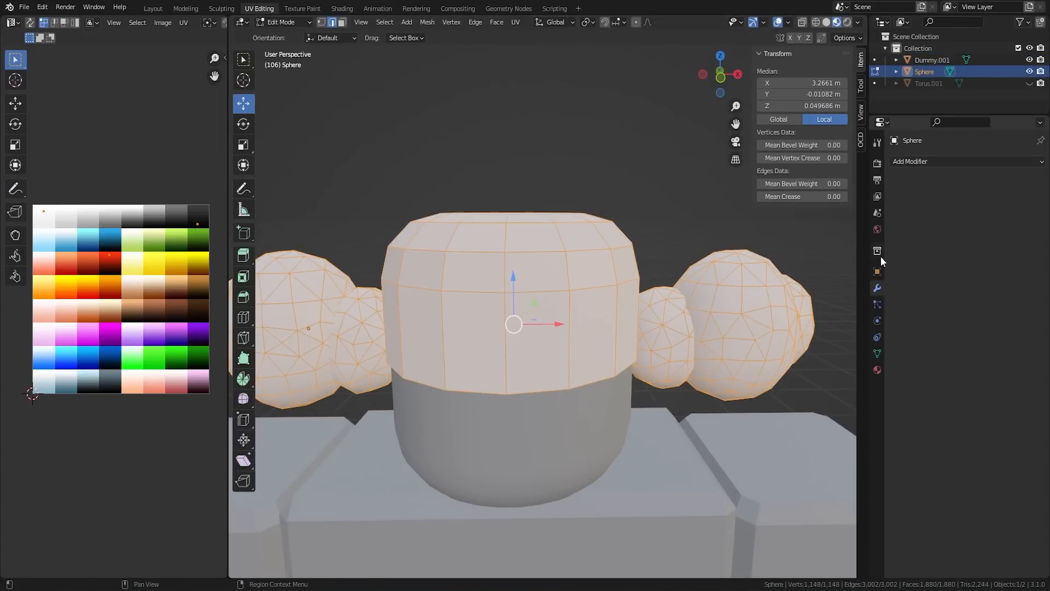
Create a material for the joined accessory with blender_color_pallet.jpg as the image texture for its base colour
click(877, 368)
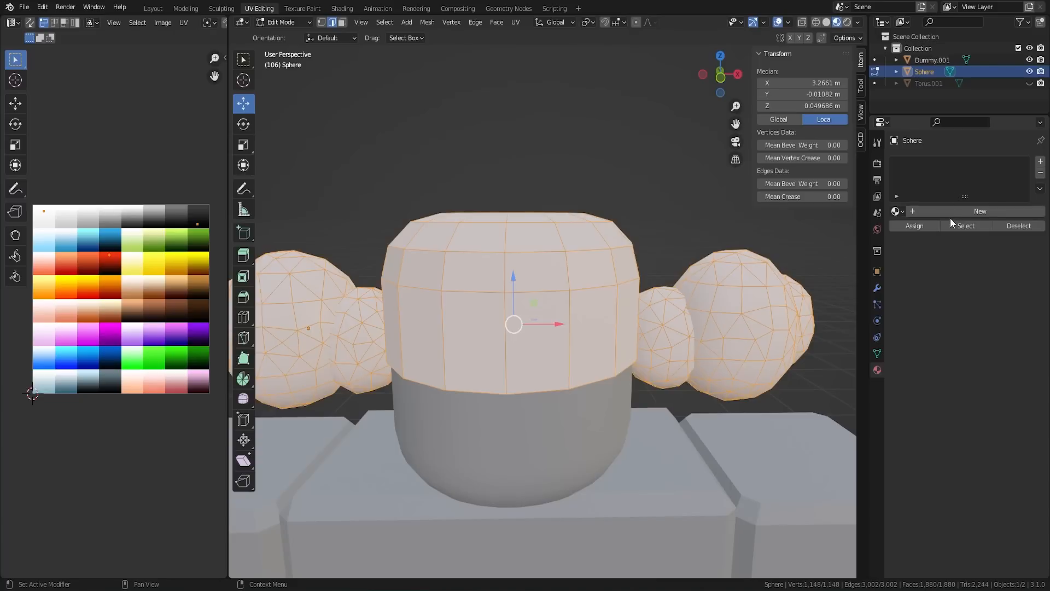
click(930, 214)
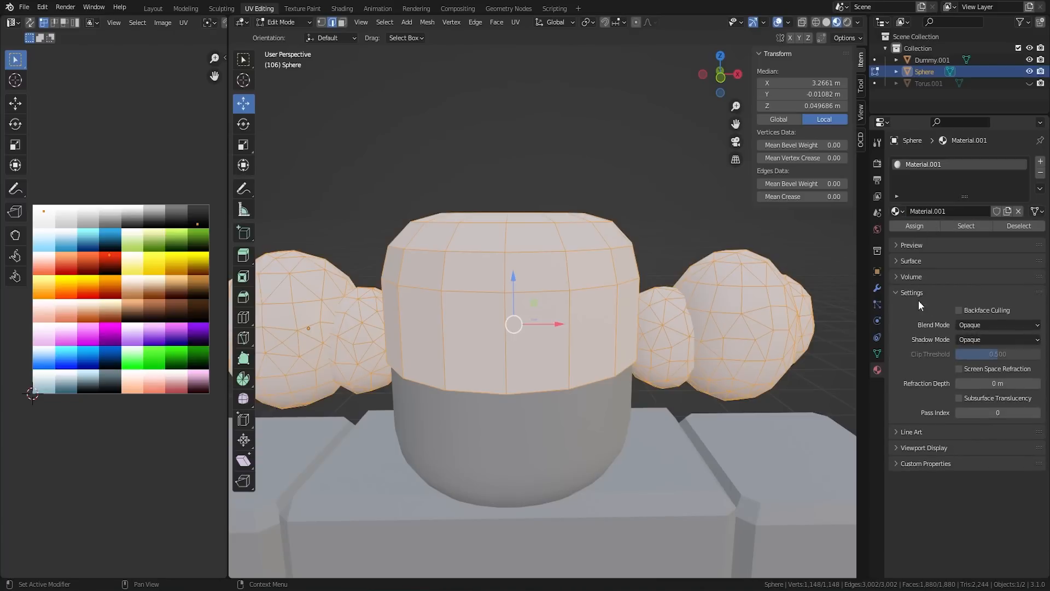
click(898, 244)
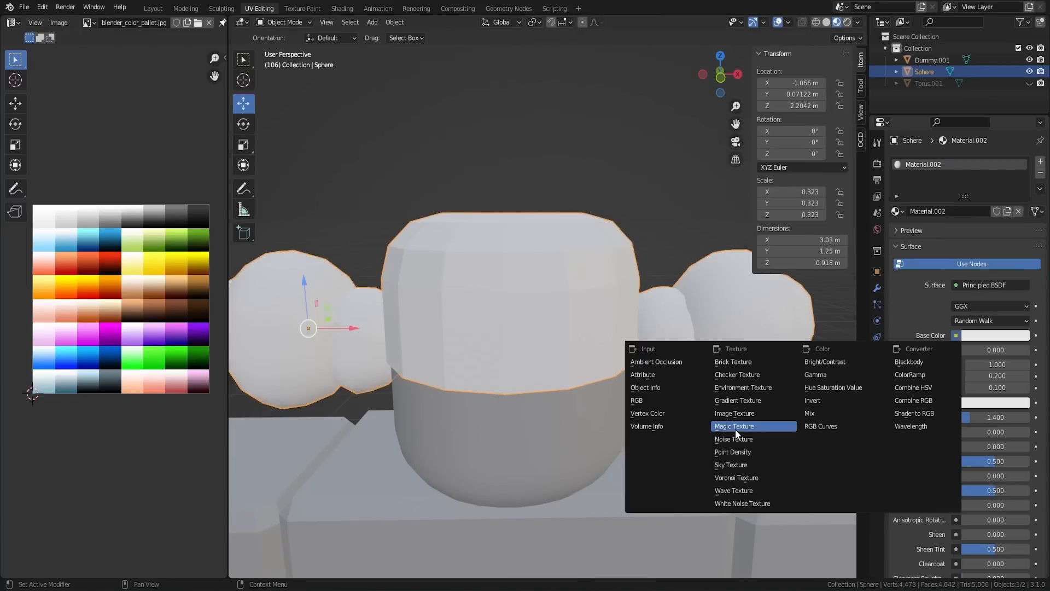
click(736, 429)
click(902, 350)
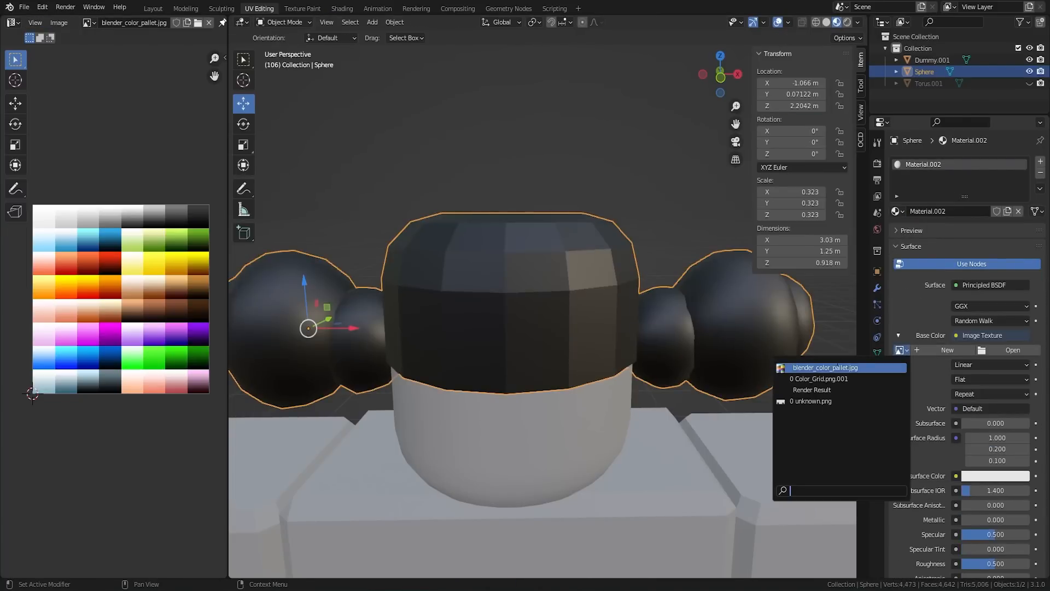
click(822, 369)
Apply smooth shading to the joined accessory and deselect it
key(alt+a)
middle_drag(635, 311, 547, 295)
click(536, 292)
right_click(537, 292)
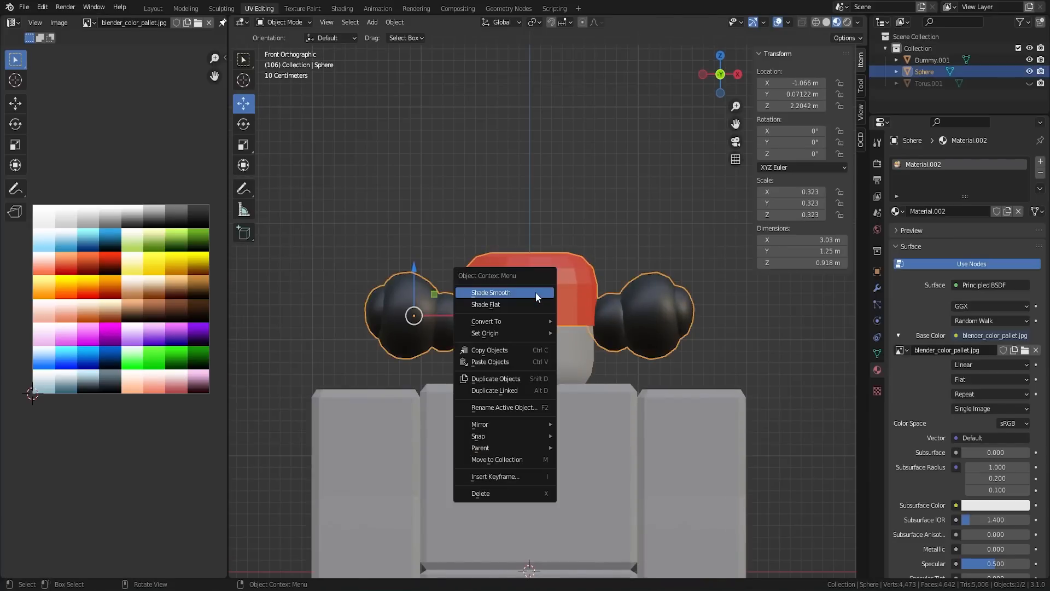
click(536, 292)
click(643, 248)
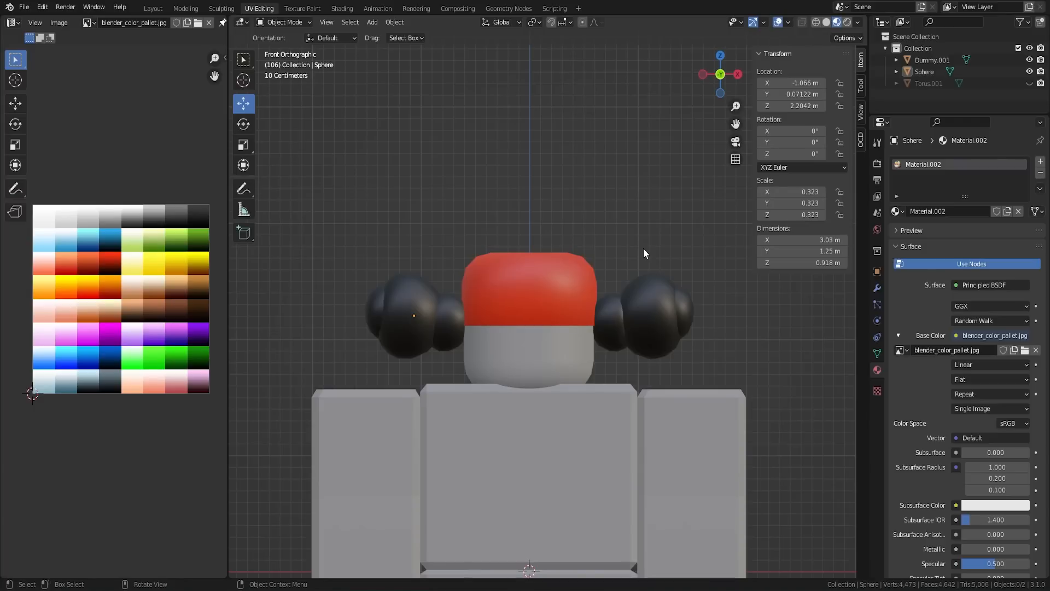
Select the cap's bottom edge loop and move it down about 0.425 m, plus about 0.21 m more, to cover the whole head
click(524, 291)
scroll(538, 301, up, 5)
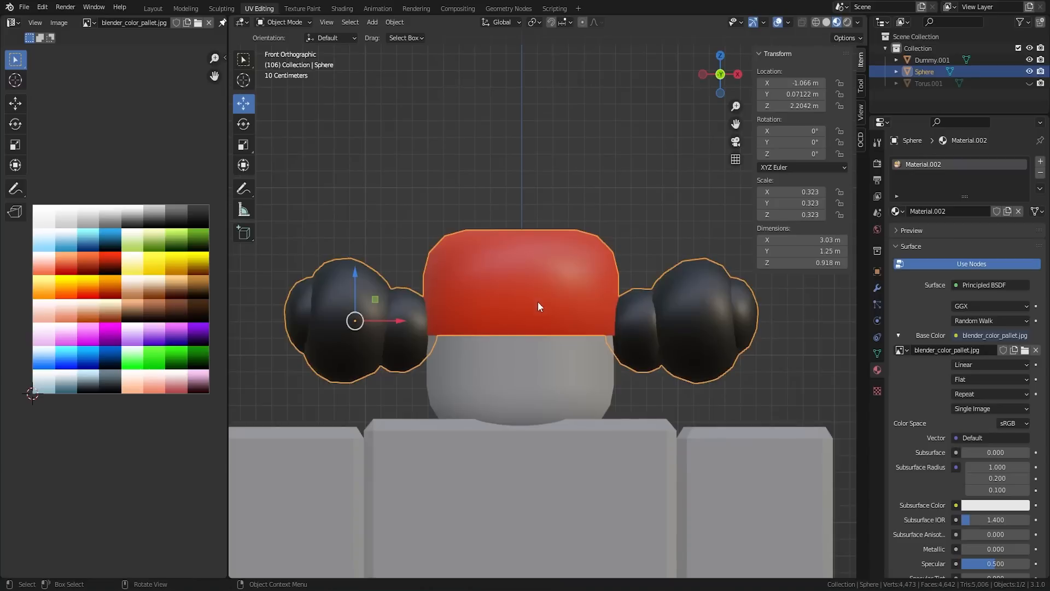
key(Tab)
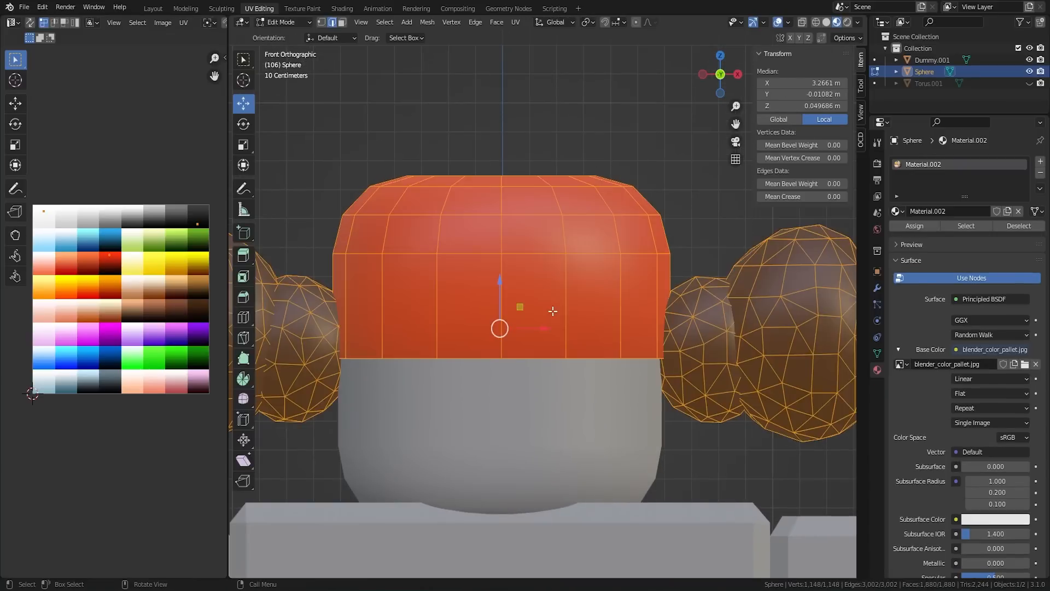
alt+click(547, 358)
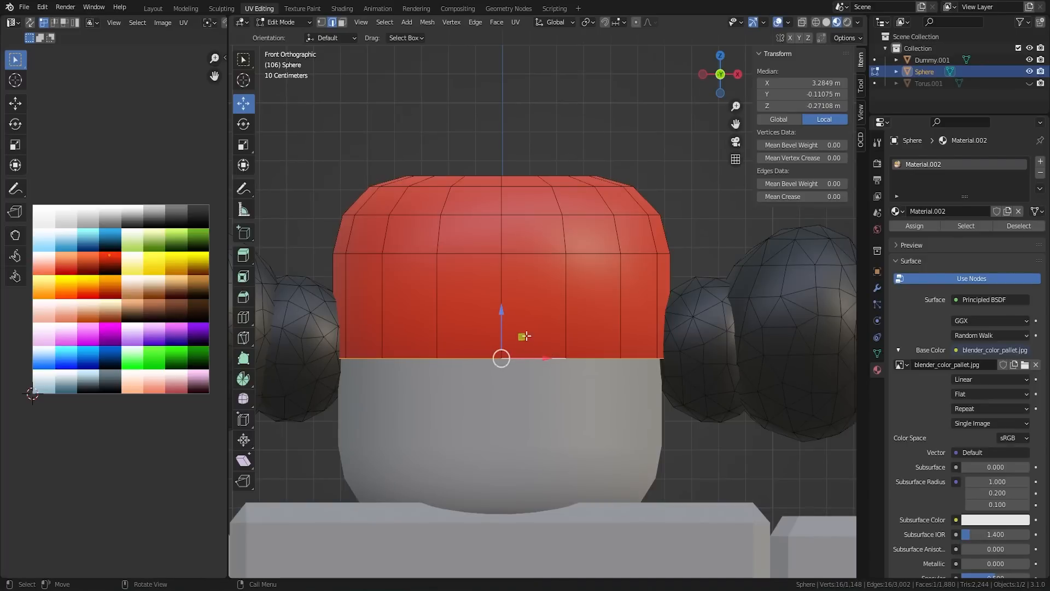
drag(500, 318, 491, 445)
key(s)
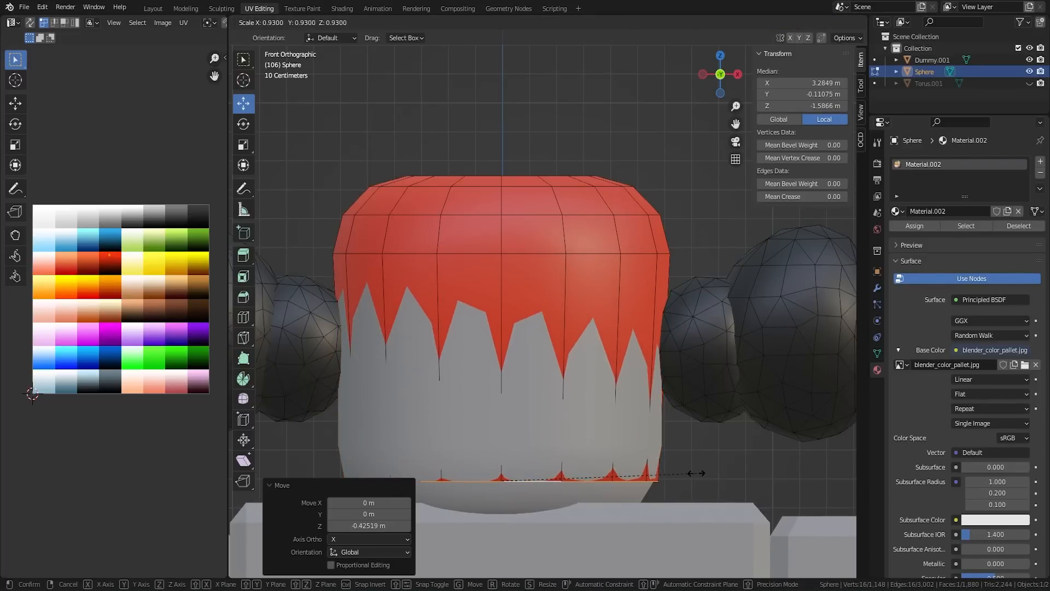
right_click(696, 472)
scroll(673, 430, down, 2)
drag(510, 387, 499, 431)
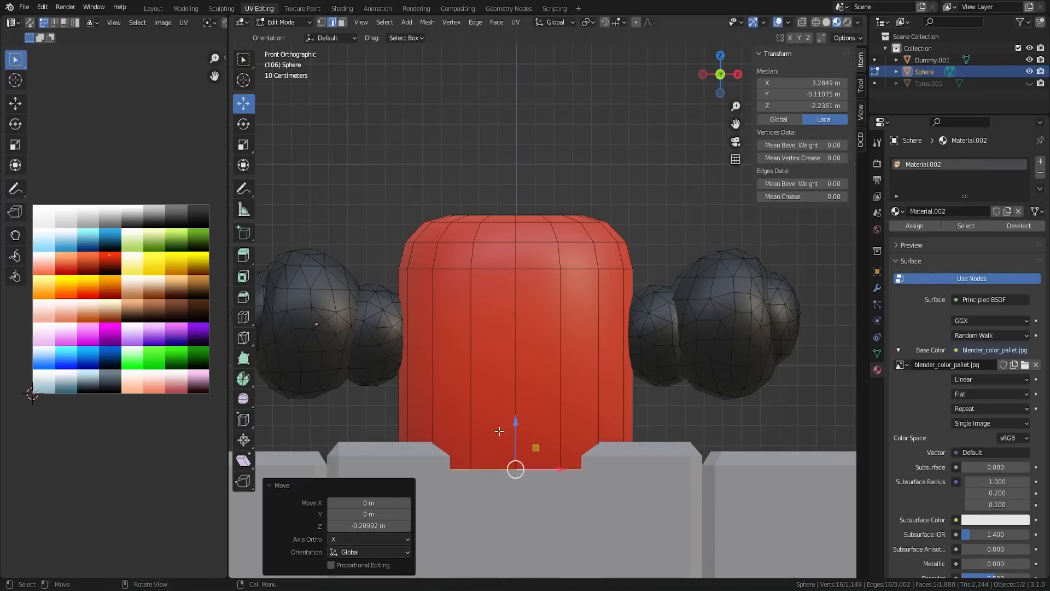
Bevel the cap's bottom edge loop 1.01 m with 3 segments, check its fit in wireframe, and return to solid shading in Object Mode
key(ctrl+b)
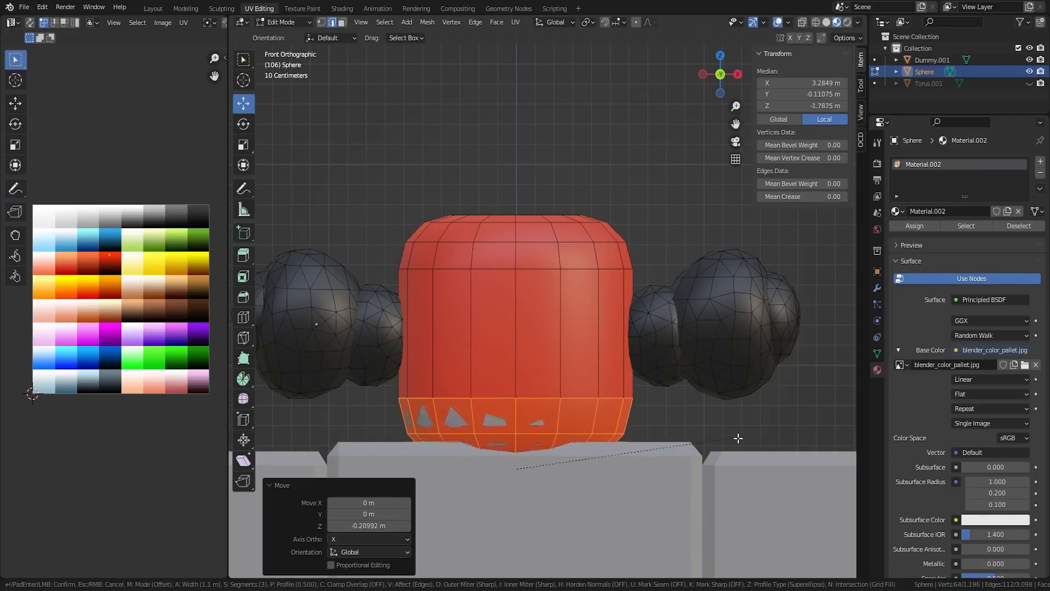
click(725, 441)
key(z)
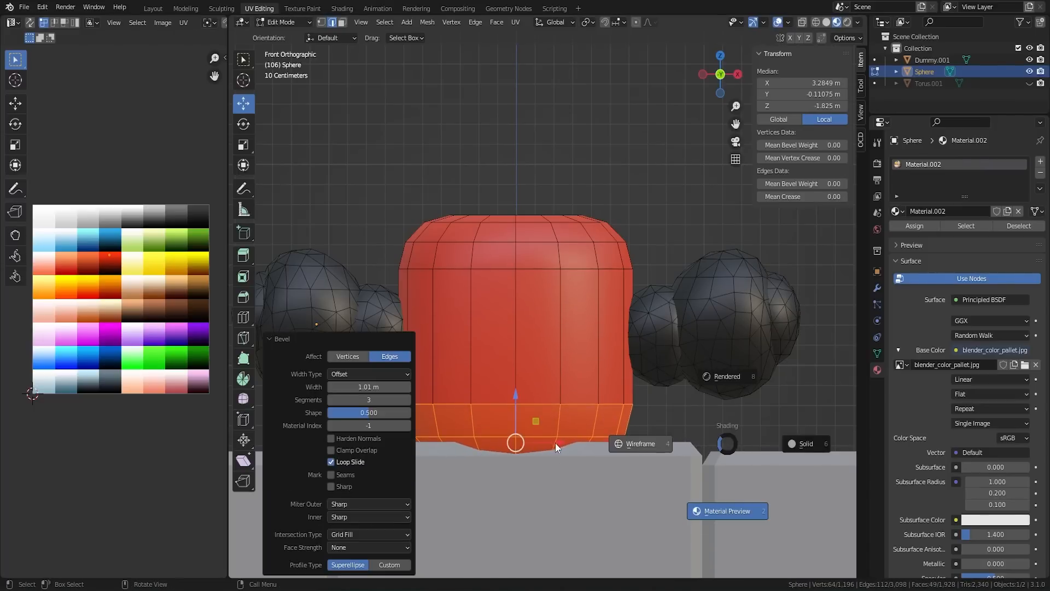
click(563, 440)
scroll(573, 441, up, 1)
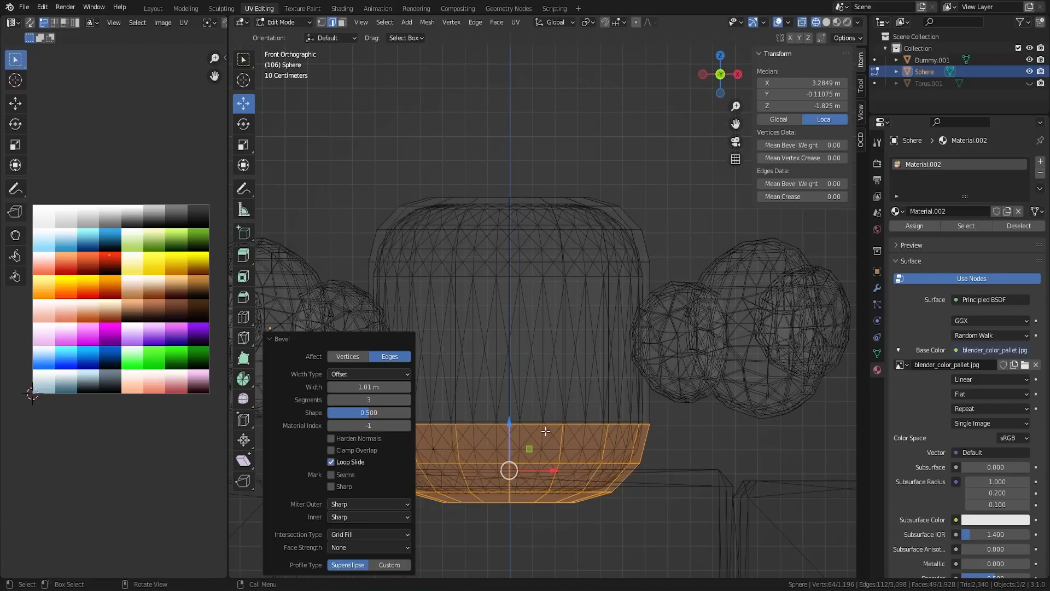
key(Tab)
scroll(548, 433, down, 4)
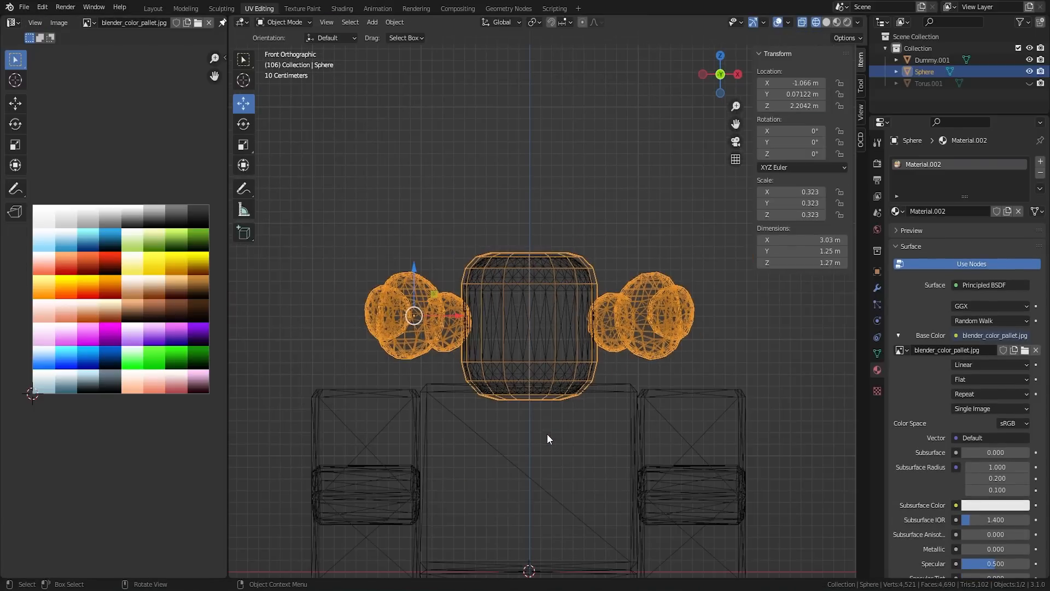
key(z)
click(602, 406)
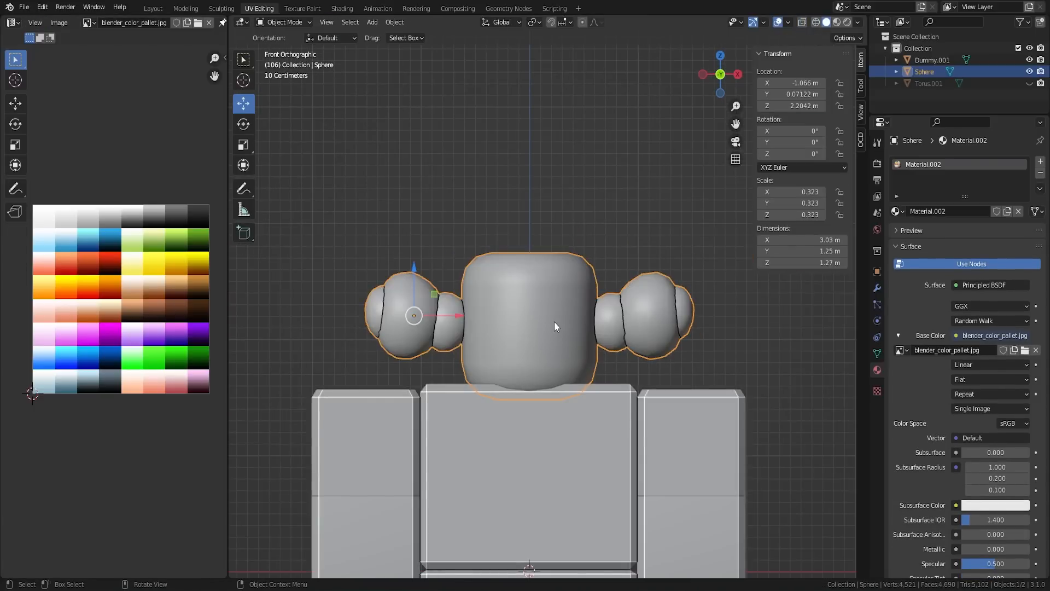
Select the entire accessory mesh in Edit Mode to check its triangle count, and return to Object Mode
key(Tab)
key(a)
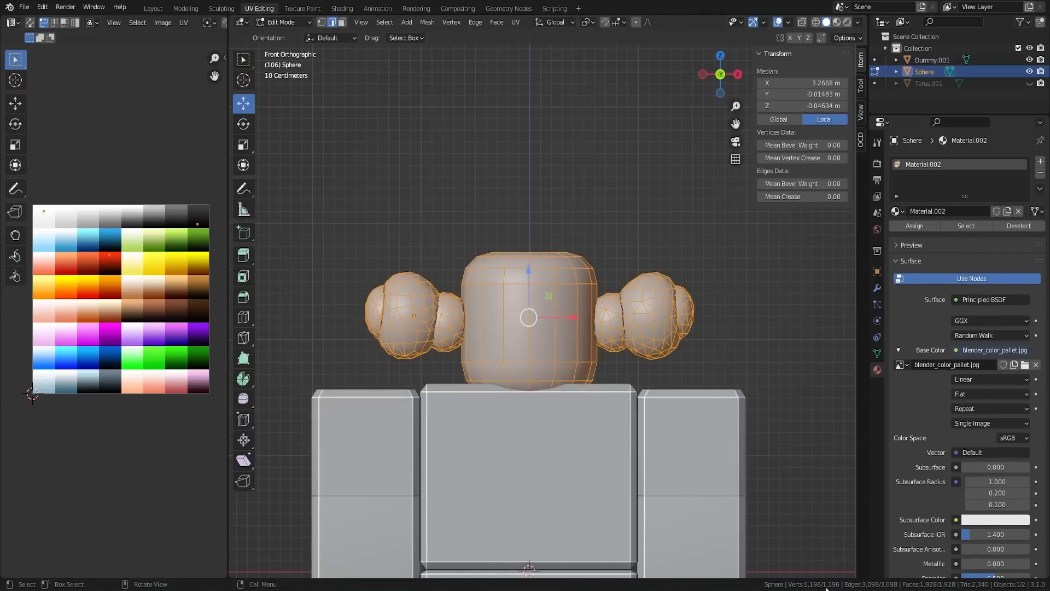
scroll(791, 502, down, 3)
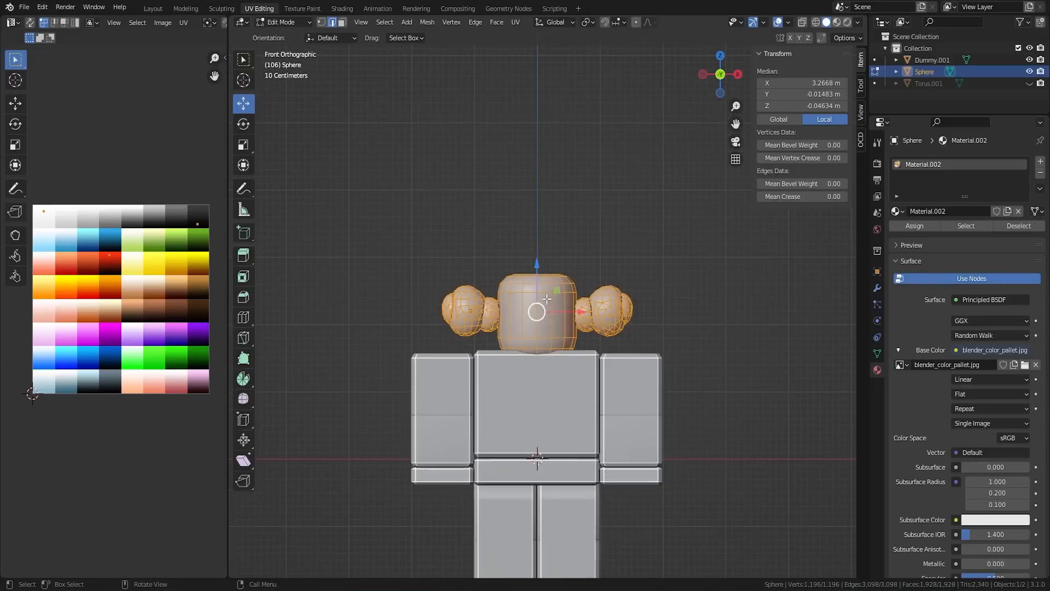
key(Tab)
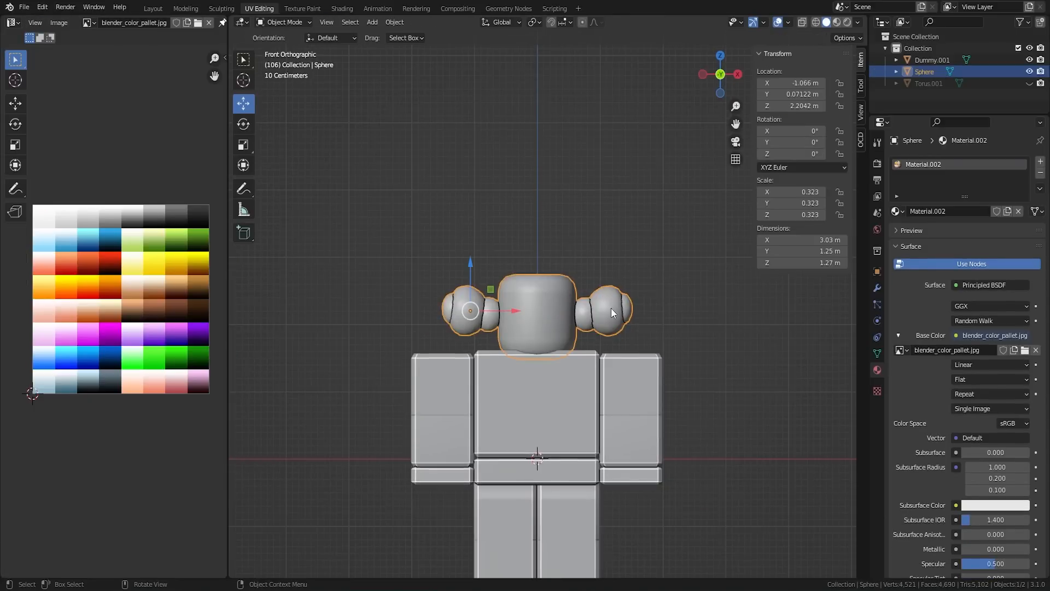
Switch the viewport to Material Preview shading to review the coloured accessory on the dummy's head
key(z)
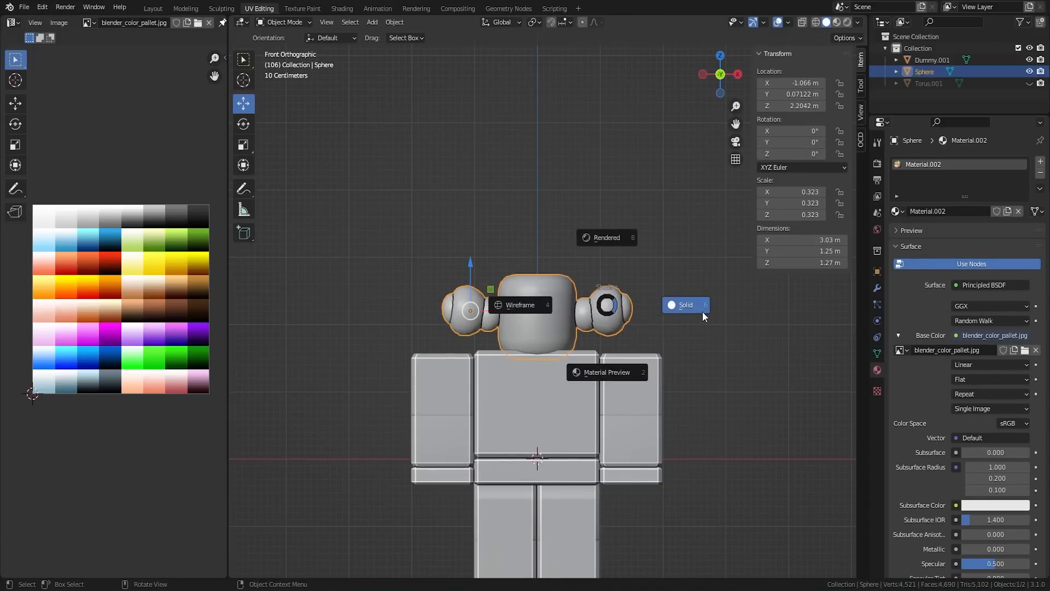
click(607, 371)
scroll(596, 229, up, 4)
click(597, 235)
click(684, 309)
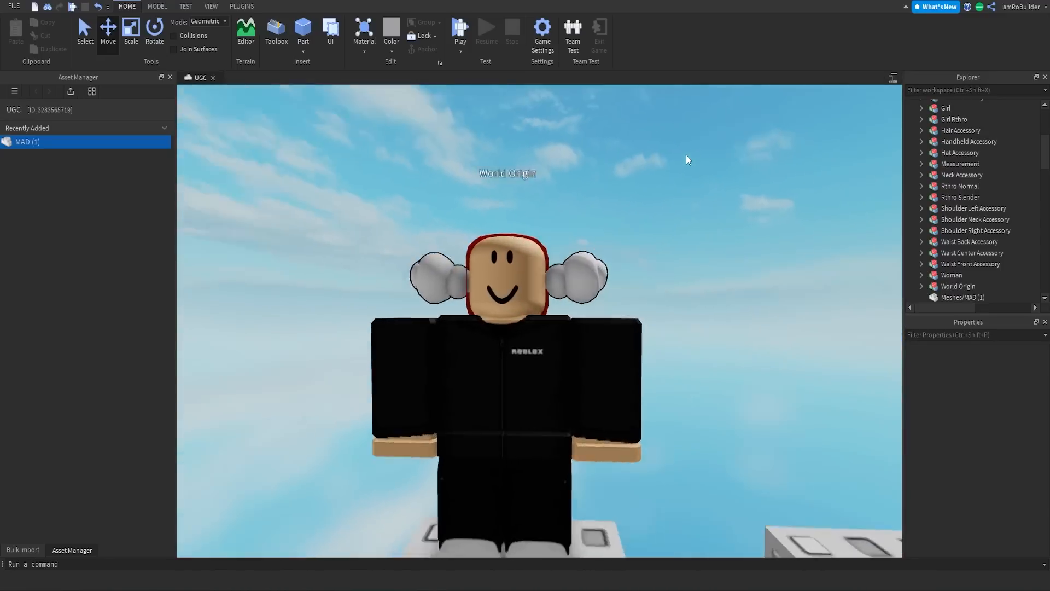
Switch to Roblox Studio and examine the imported accessory on the avatar's head from several angles
right_drag(687, 155, 686, 156)
scroll(687, 156, down, 3)
scroll(738, 238, up, 3)
right_drag(737, 238, 739, 239)
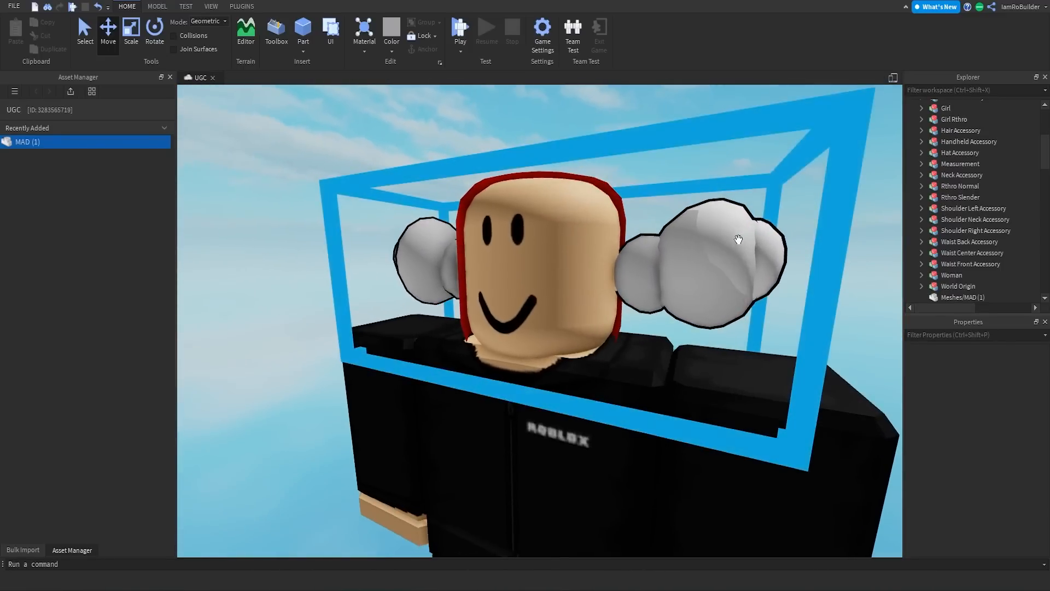
right_drag(649, 204, 650, 203)
right_drag(721, 180, 765, 165)
scroll(745, 165, down, 3)
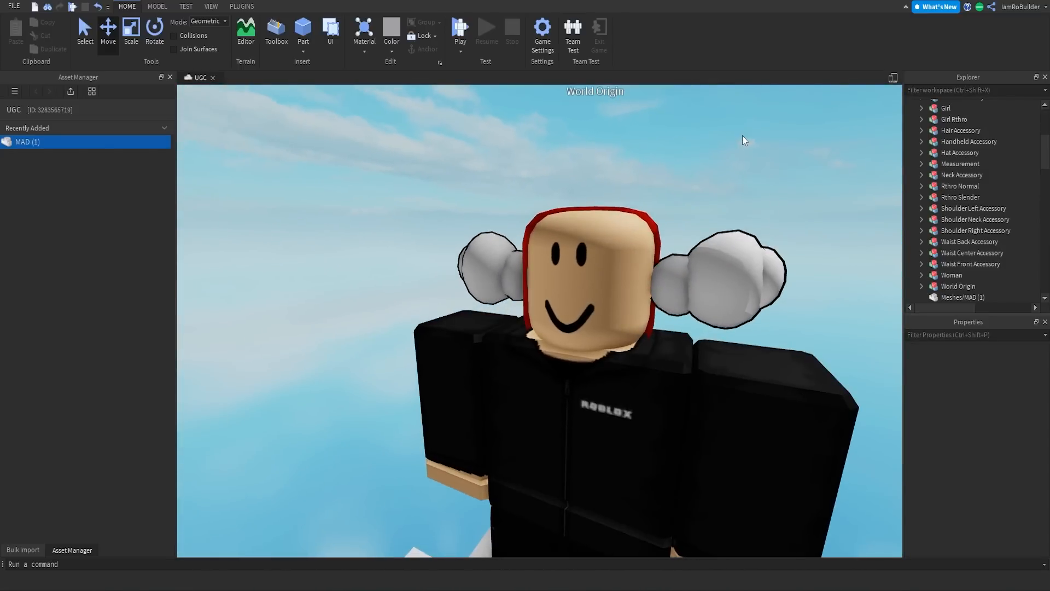
right_drag(720, 210, 712, 183)
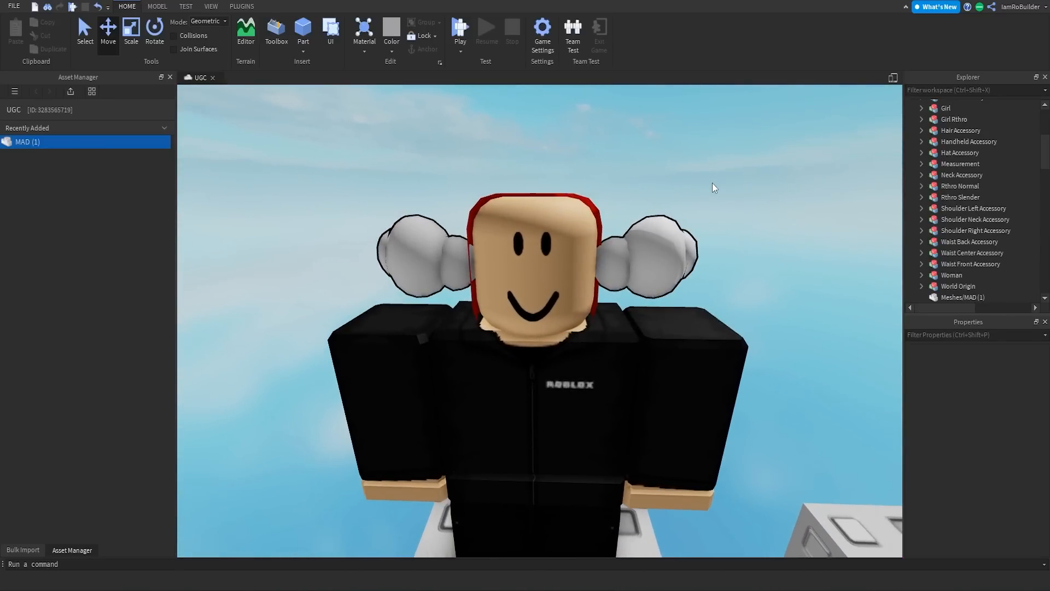